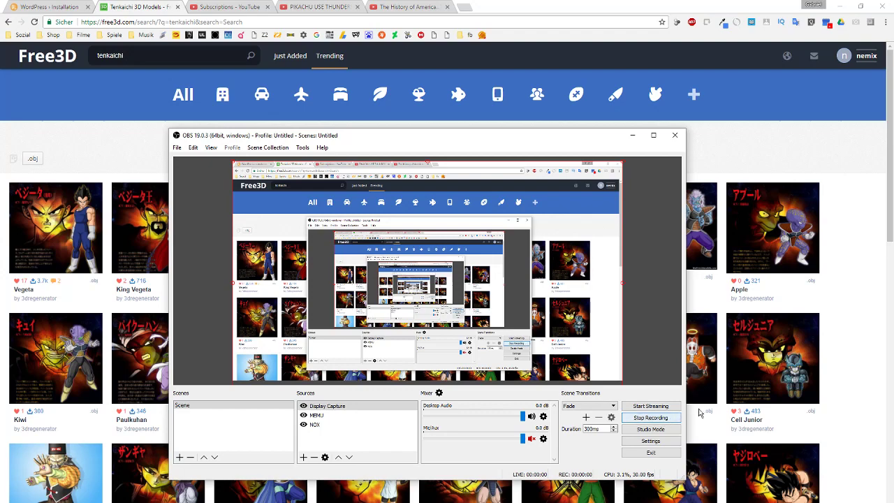
Step: Minimize the recording window and start playing the PIKACHU USE THUNDERBOLT! music video
left_click(632, 135)
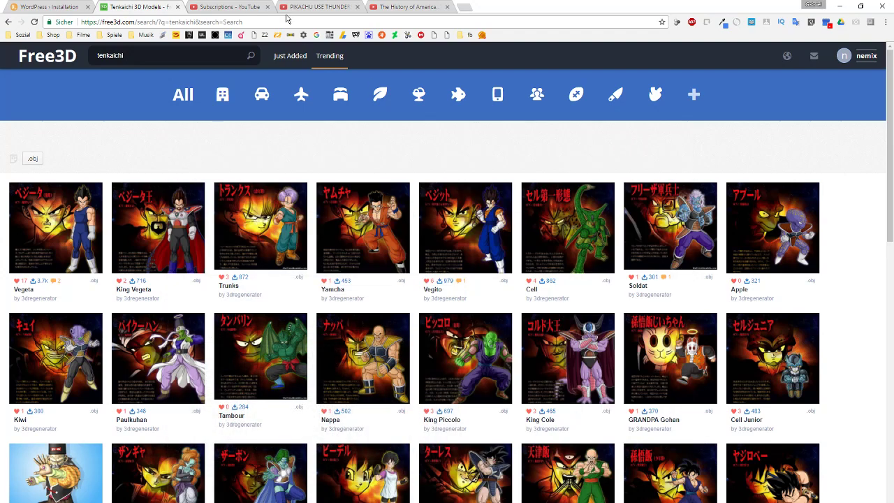
left_click(318, 7)
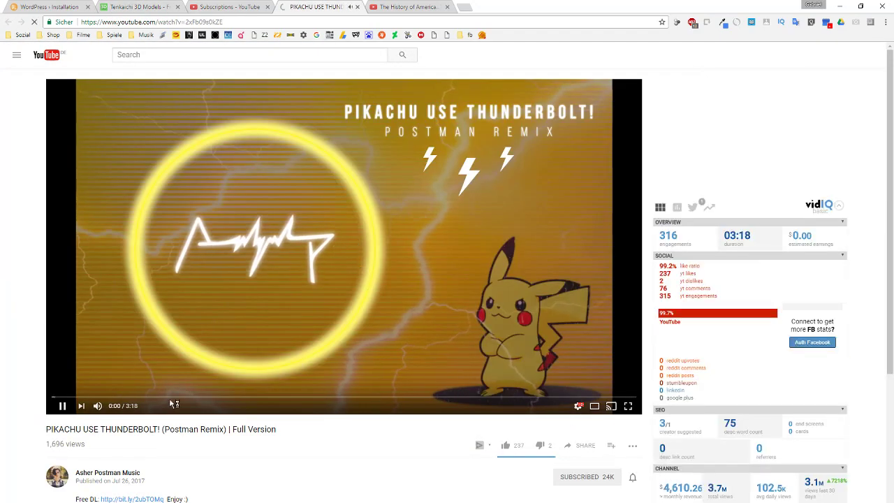
key("alt+Tab")
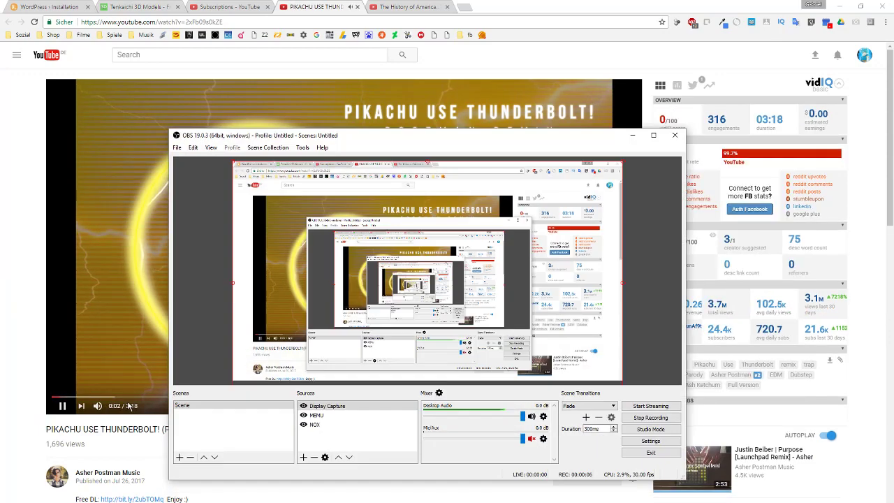
left_click(3, 244)
Step: Find the Freezer model in the tenkaichi search results on Free3D and start its download
left_click(149, 7)
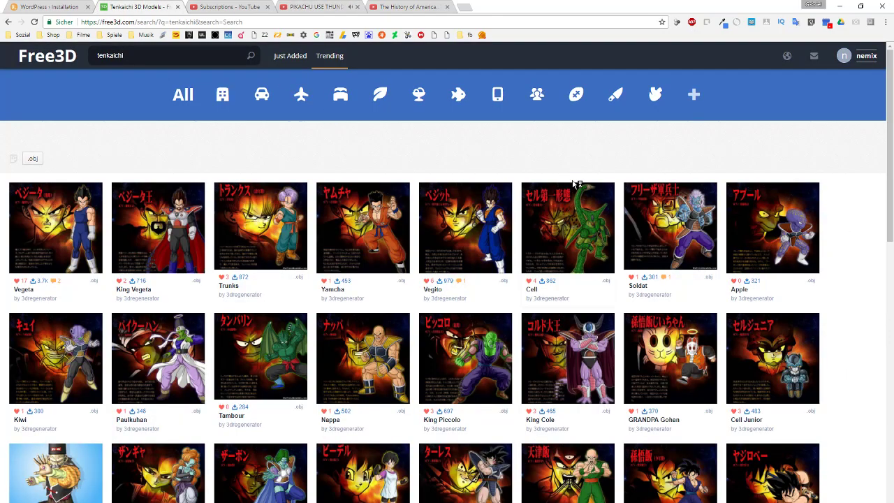
scroll(206, 240, "down", 3)
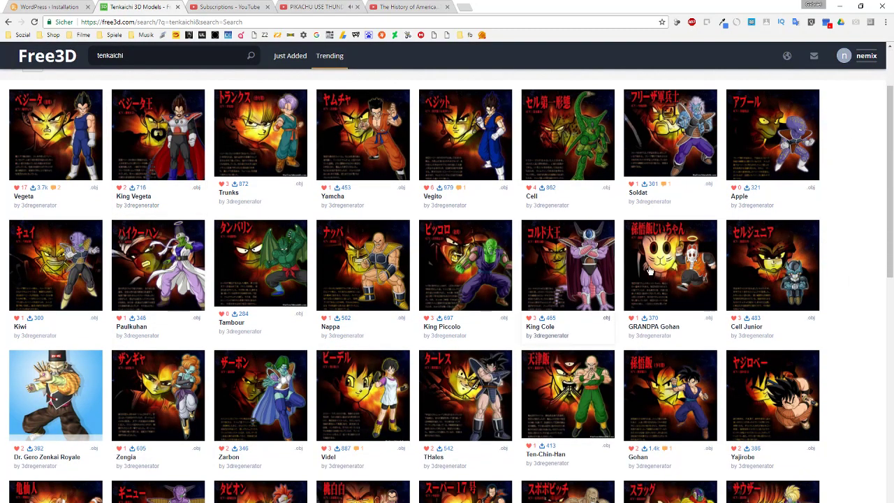
scroll(569, 266, "down", 7)
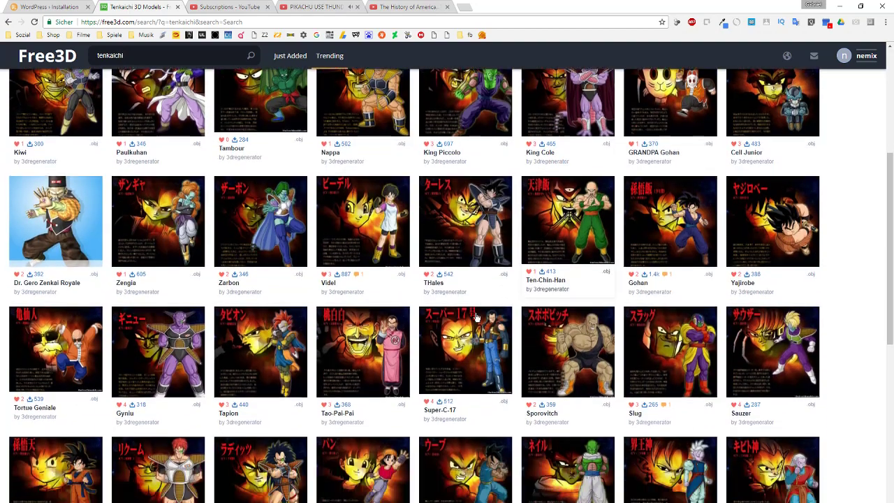
scroll(746, 263, "down", 9)
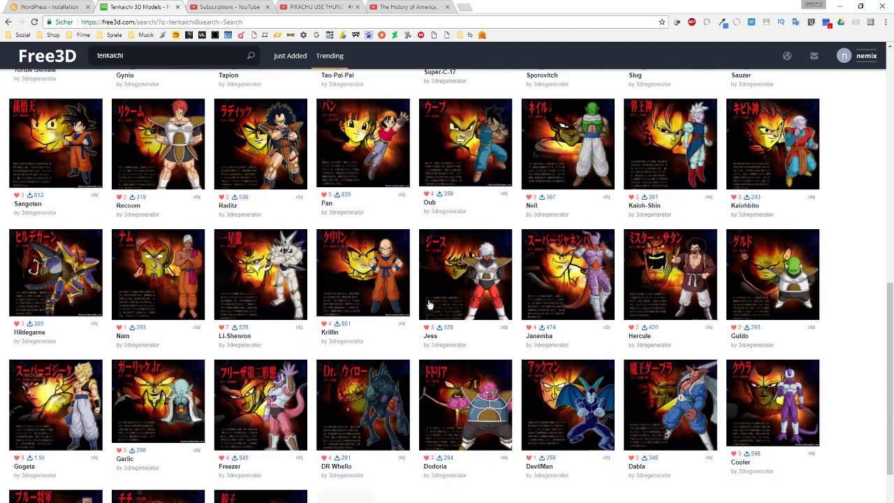
scroll(323, 392, "down", 5)
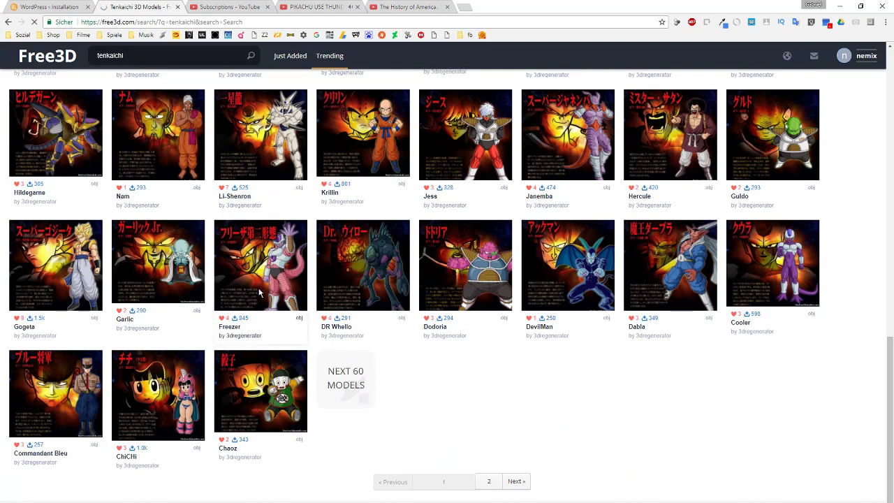
scroll(315, 358, "down", 5)
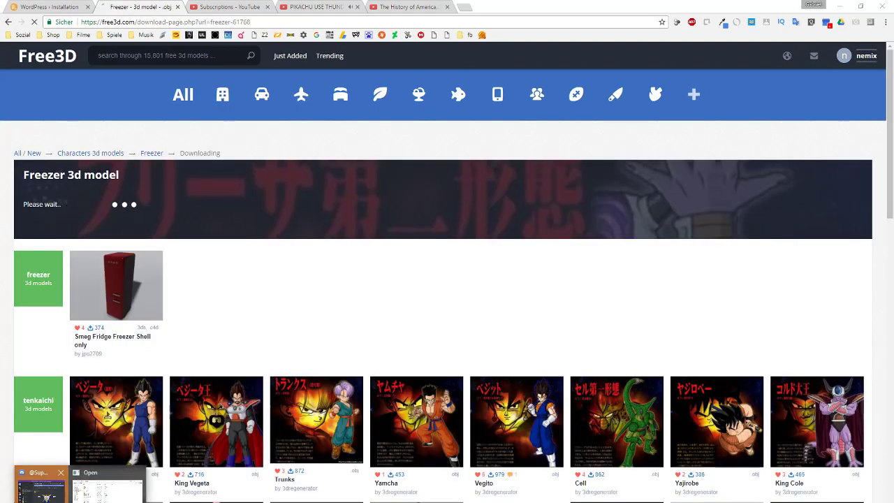
Step: Switch to the Discord chat, read the newest messages about the model, and return to the browser
left_click(91, 501)
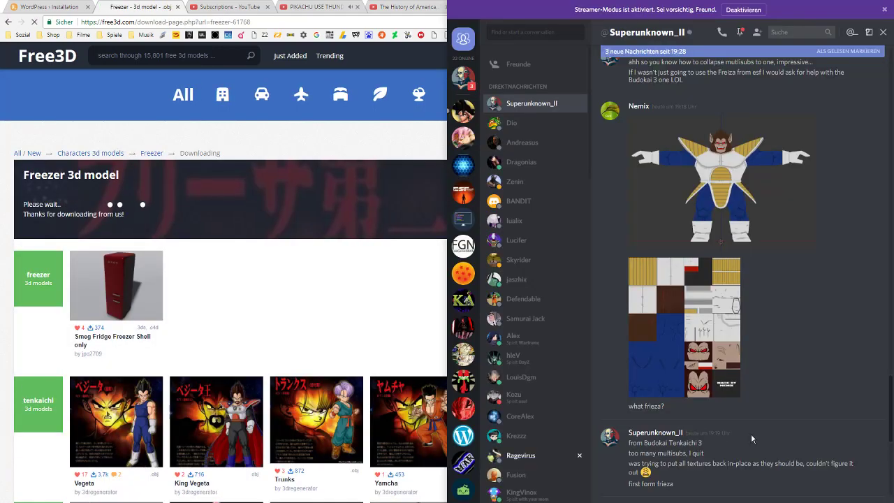
scroll(751, 438, "down", 5)
left_click_drag(647, 471, 703, 470)
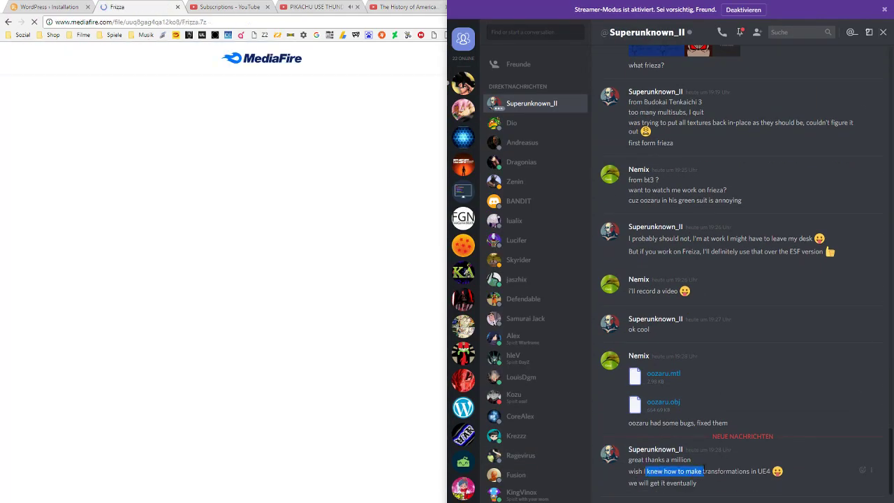
left_click(704, 470)
left_click_drag(642, 471, 701, 472)
left_click(701, 472)
left_click_drag(634, 472, 685, 471)
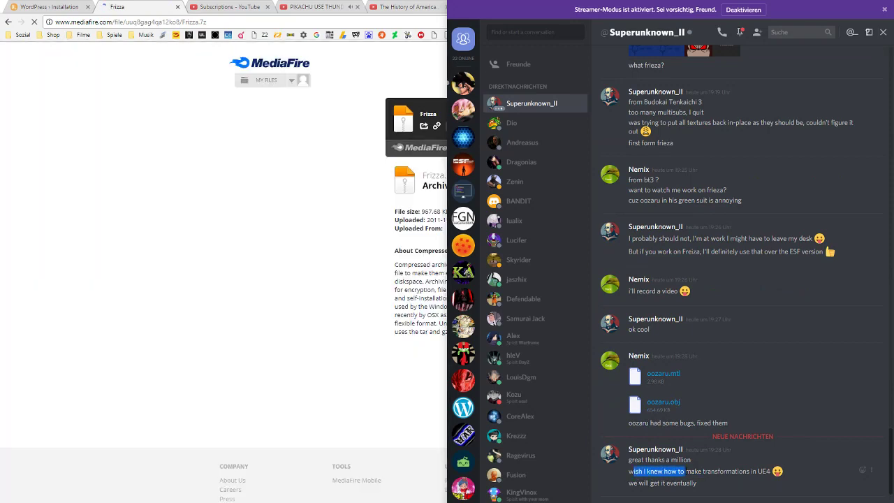
key("alt+Tab")
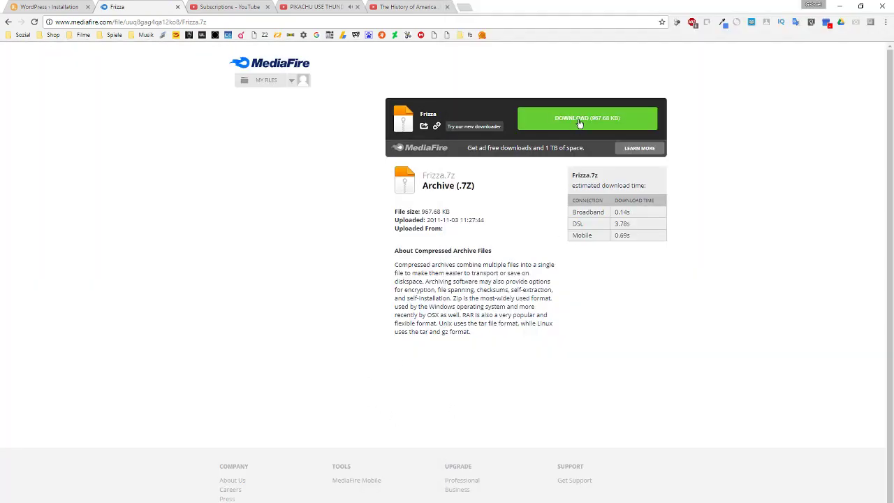
Step: Download the Frizza.7z archive from MediaFire and close the advertising tabs it opens
left_click(579, 123)
left_click(458, 63)
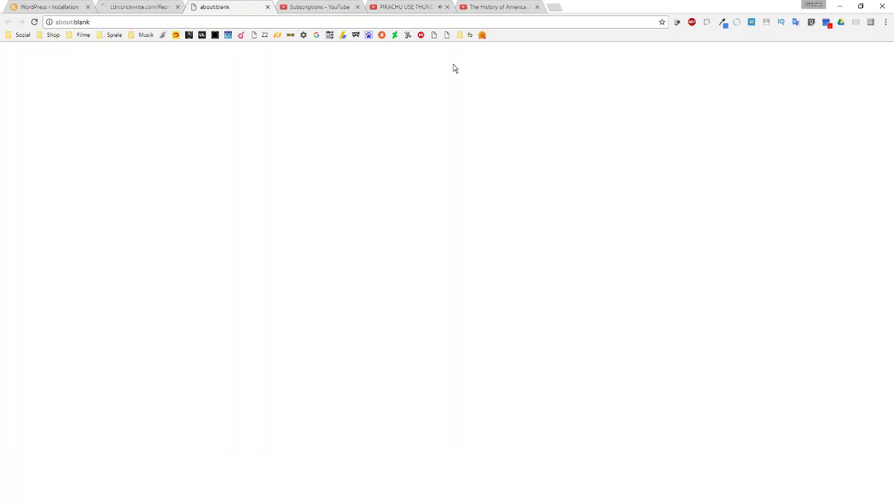
middle_click(204, 6)
middle_click(119, 6)
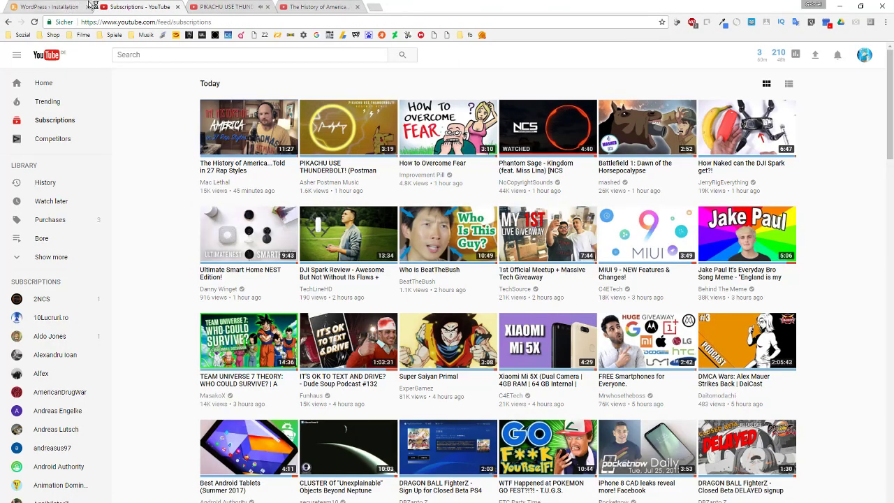
Step: Retry loading esfmods.com, then look through the open YouTube pages
left_click(60, 7)
key("BackSpace")
key("Return")
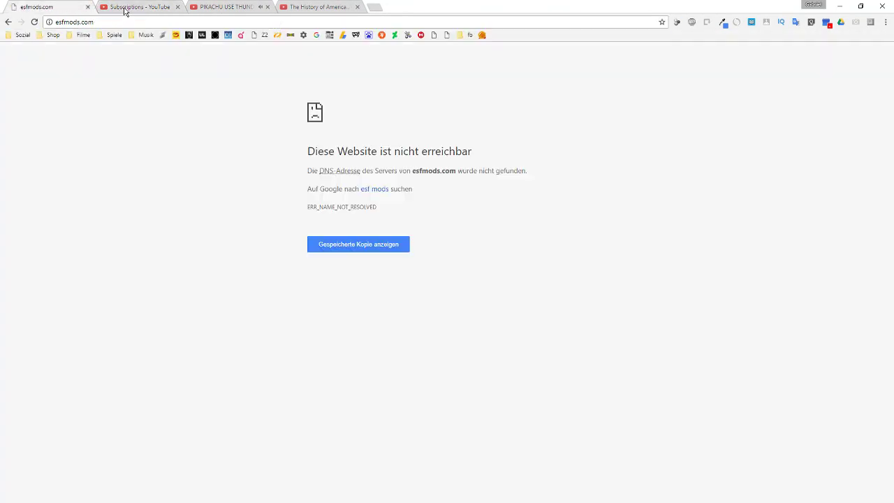
left_click(133, 7)
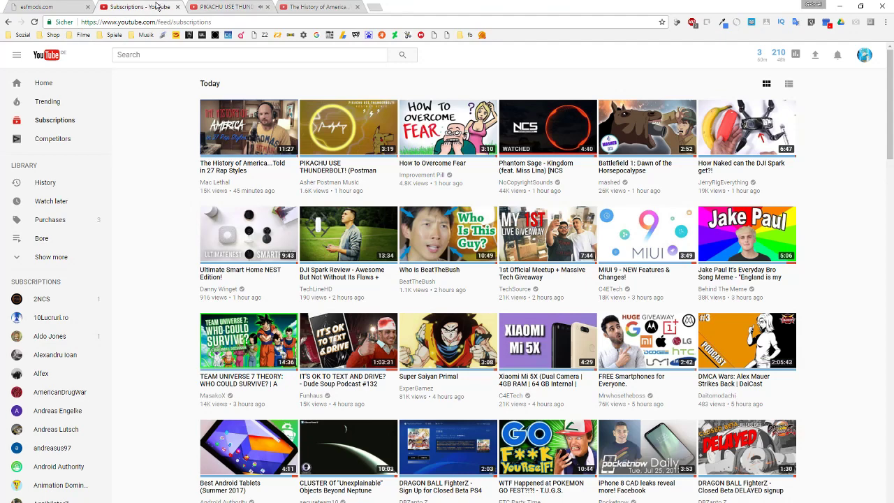
left_click(223, 7)
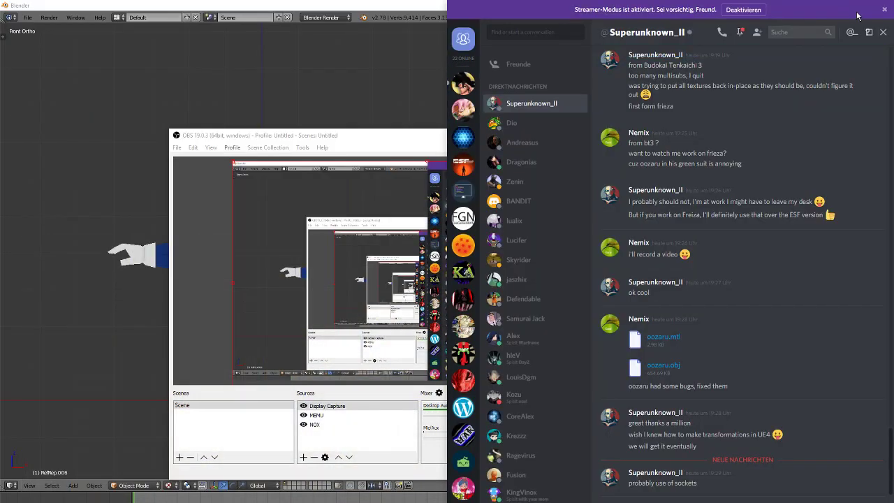
Step: Dismiss Discord's streamer mode notice and clear the chat and recording windows away to uncover Blender
left_click(883, 10)
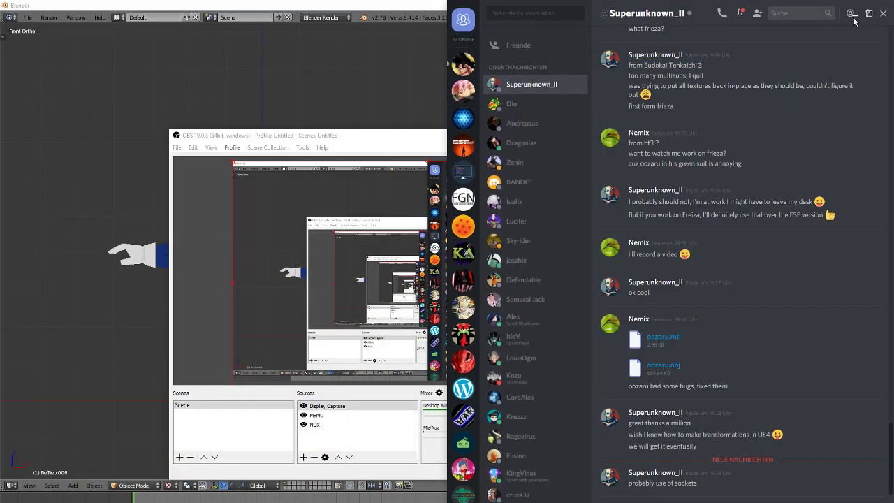
left_click(853, 14)
left_click(656, 135)
left_click(840, 5)
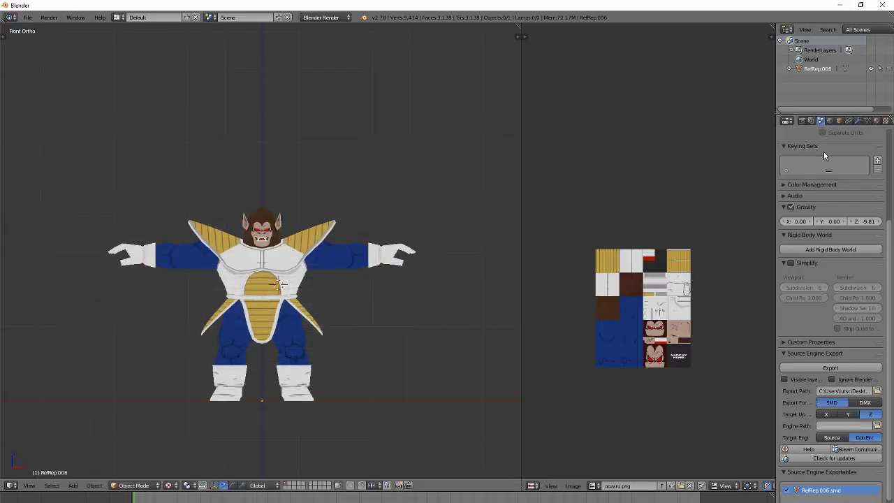
Step: Start an empty scene by reloading the start-up file
left_click(37, 18)
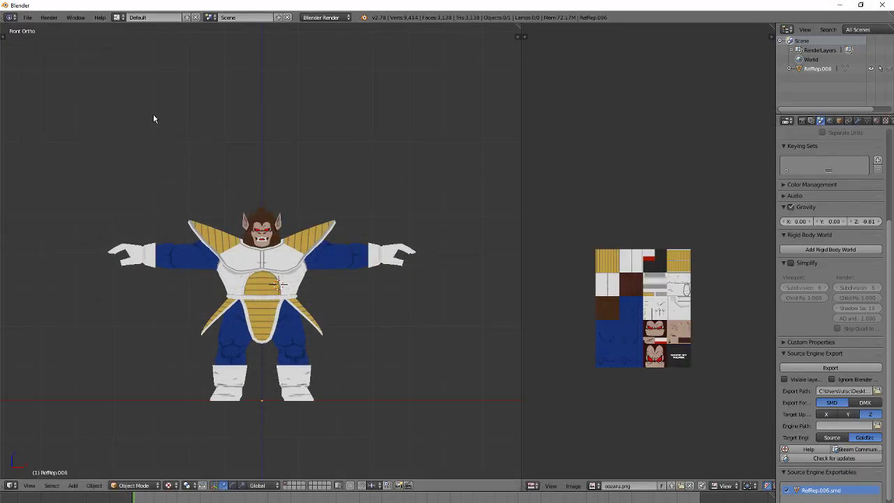
left_click(28, 18)
left_click(35, 26)
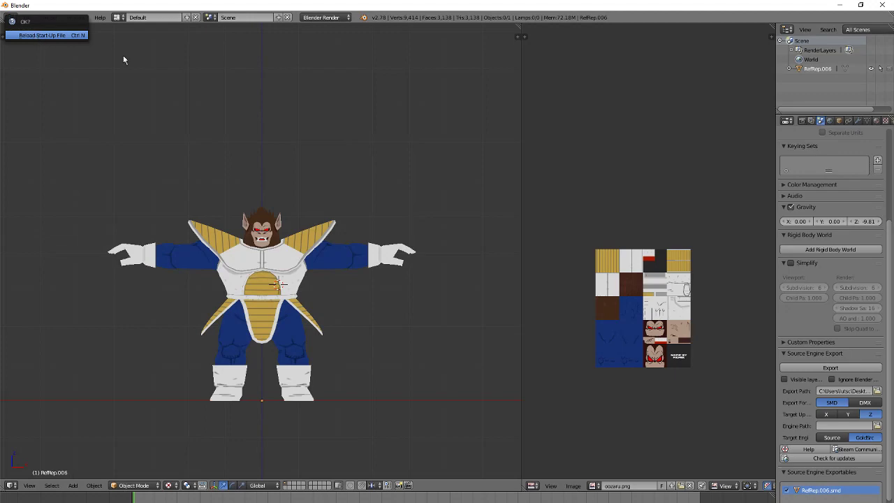
left_click(30, 36)
left_click(82, 361)
Step: Switch to File Explorer, find Frizza.7z in the Downloads folder and extract it to a Frizza folder
mouse_move(112, 491)
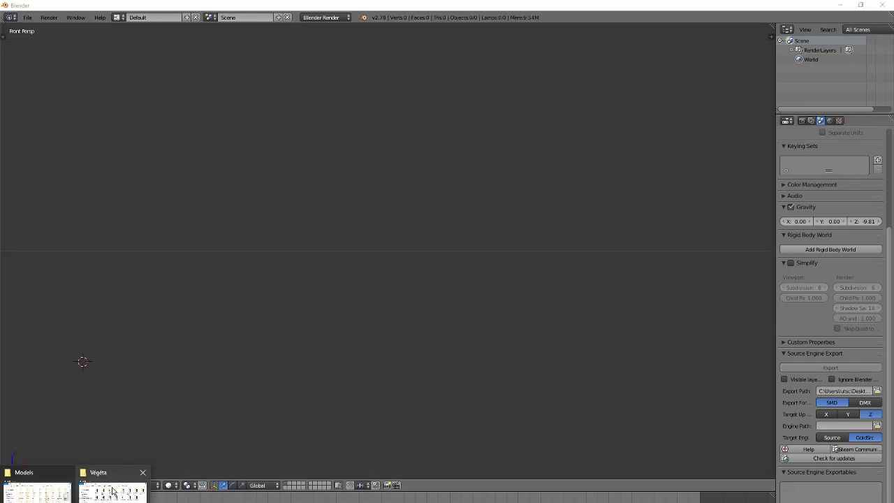
left_click(65, 473)
left_click(35, 491)
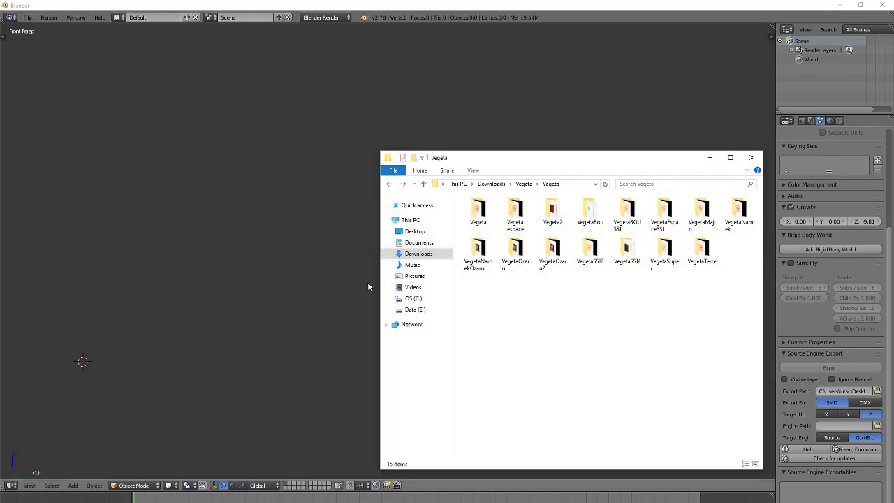
left_click(426, 256)
scroll(628, 350, "down", 3)
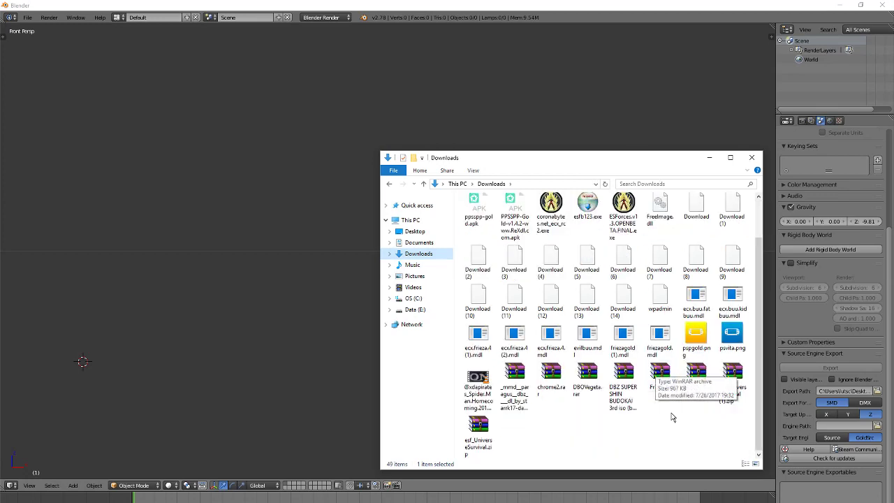
left_click(656, 377)
right_click(656, 377)
left_click(769, 148)
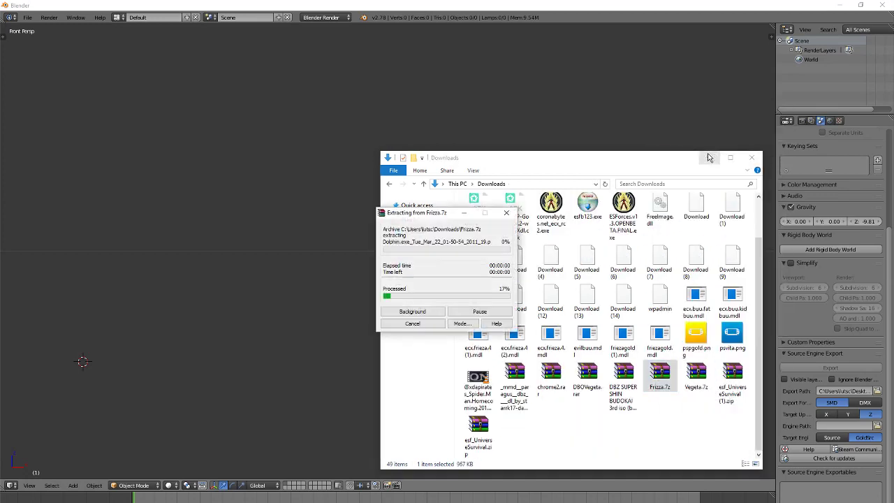
left_click_drag(628, 160, 509, 148)
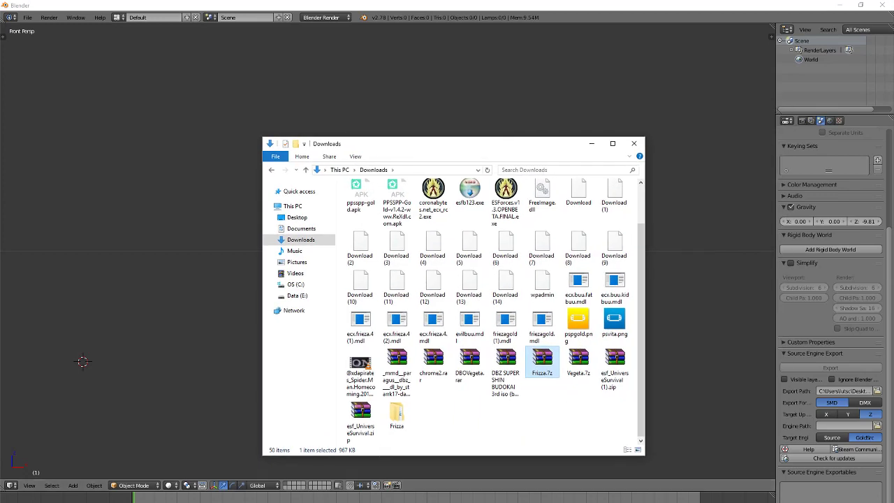
Step: Import the Wavefront OBJ model from the innermost Frizza folder under Downloads/Frizza/Frizza into Blender
left_click(27, 17)
mouse_move(60, 185)
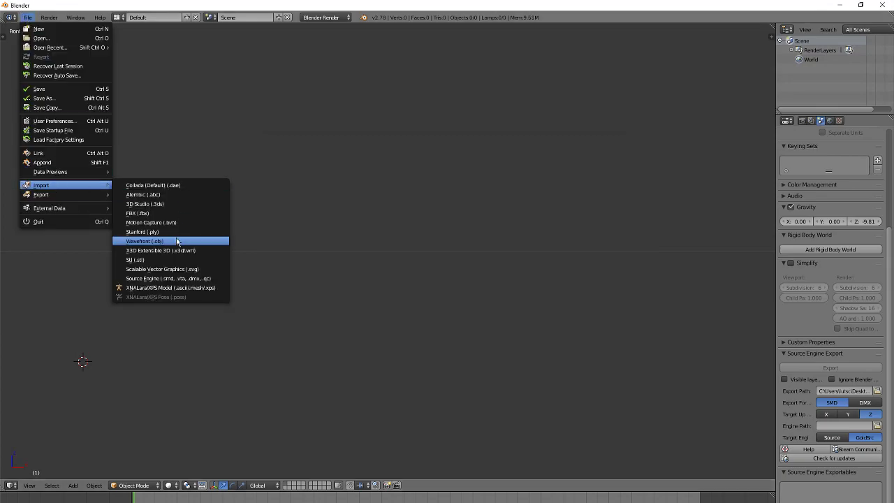
left_click(177, 241)
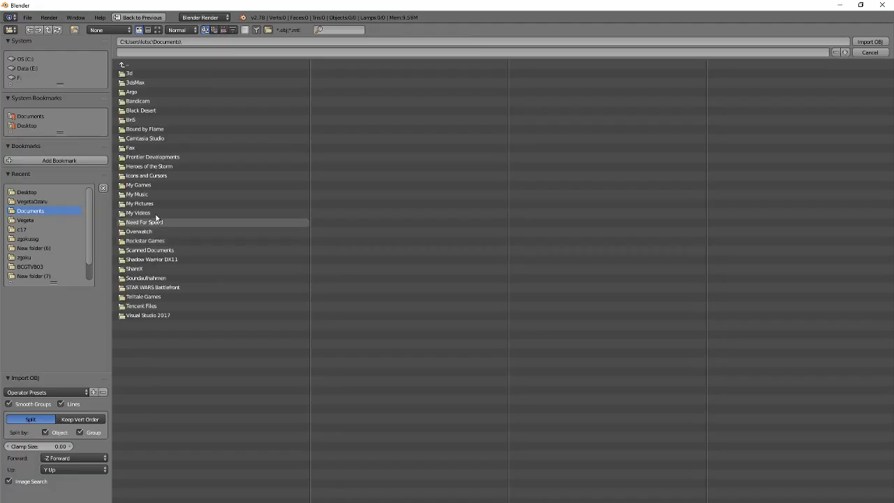
left_click(31, 221)
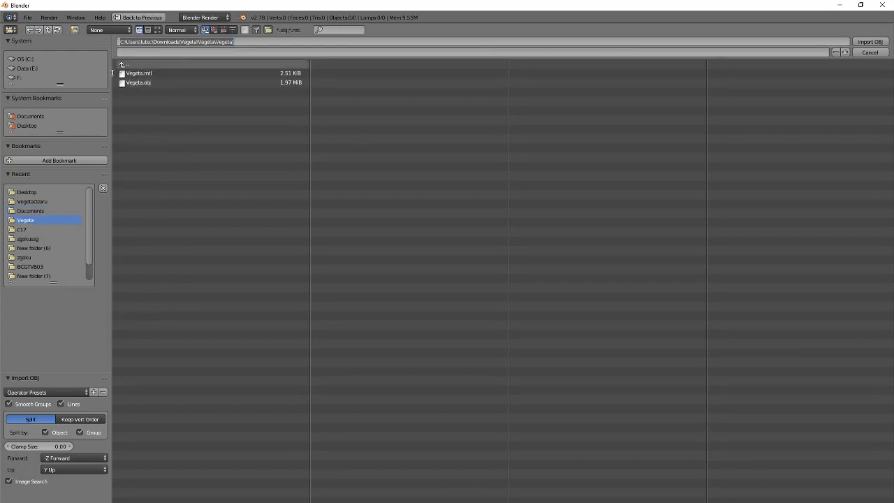
left_click(148, 64)
left_click(149, 65)
left_click(148, 64)
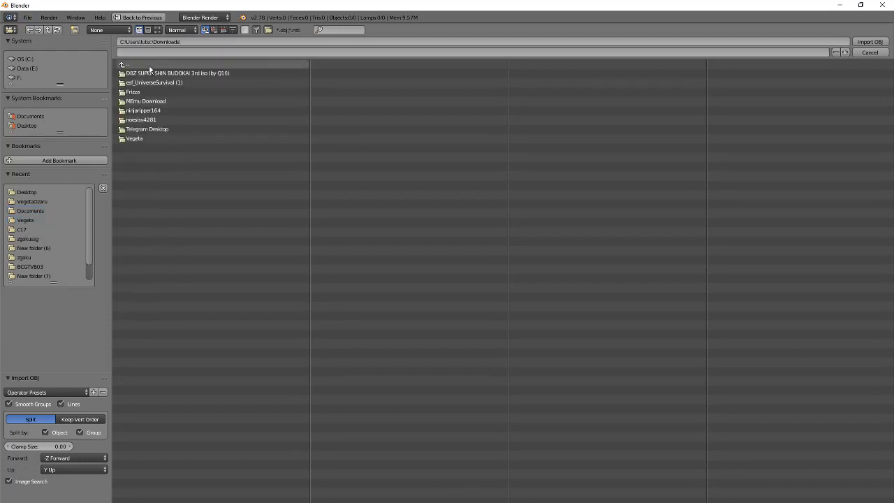
left_click(151, 90)
left_click(151, 74)
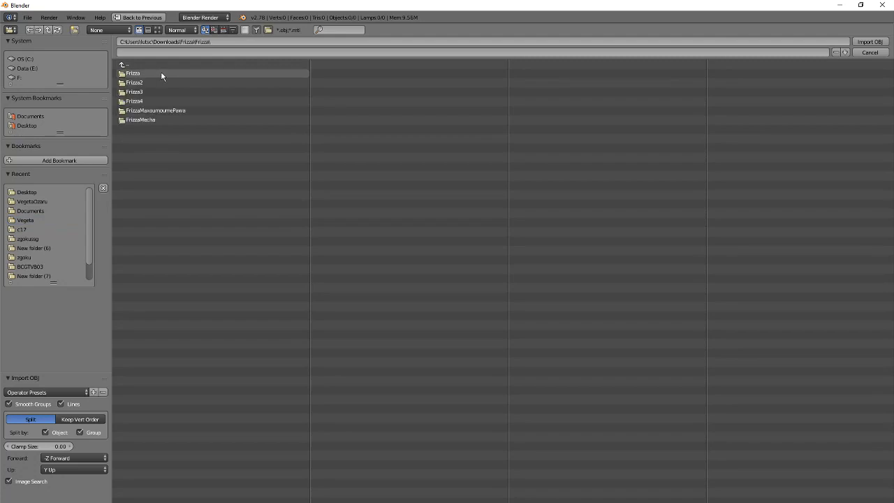
left_click(162, 74)
left_click(148, 92)
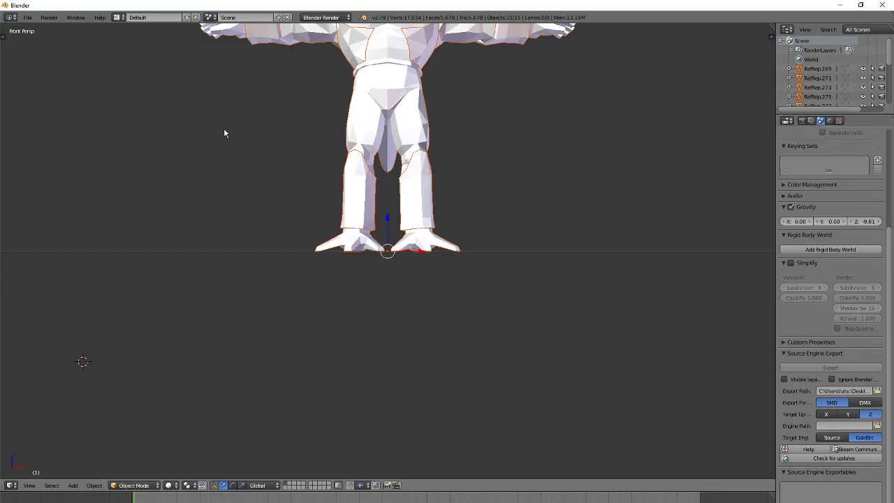
Step: Display the imported character in wireframe and delete the full-body mesh that overlaps the separate body parts
middle_click_drag(432, 119, 409, 253, "shift")
key("z")
left_click(475, 246)
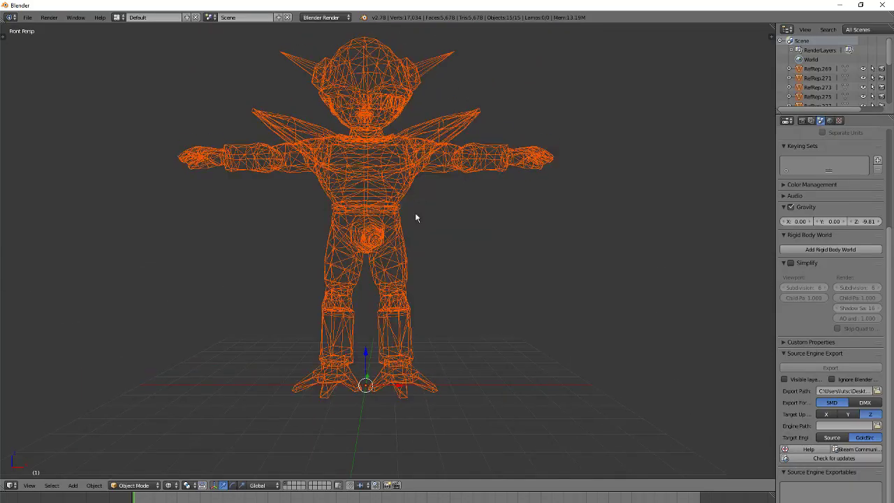
right_click(392, 177)
right_click(391, 179)
middle_click_drag(392, 200, 441, 229)
key("x")
left_click(441, 230)
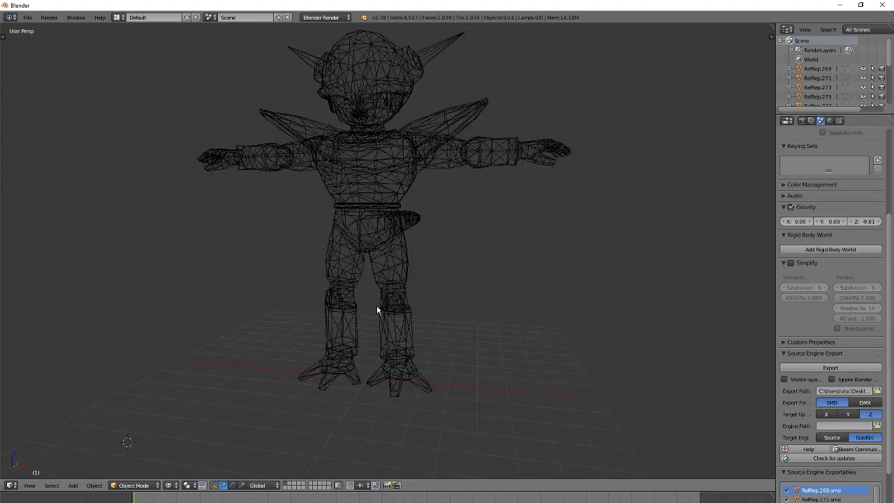
Step: Return the character from wireframe to textured display and leave all of its meshes deselected
key("a")
key("z")
left_click(381, 253)
key("a")
Step: Switch to Photoshop and close every open document without saving, including the Untitled files, 2.png and the remaining Dolphin.exe texture
key("alt+Tab")
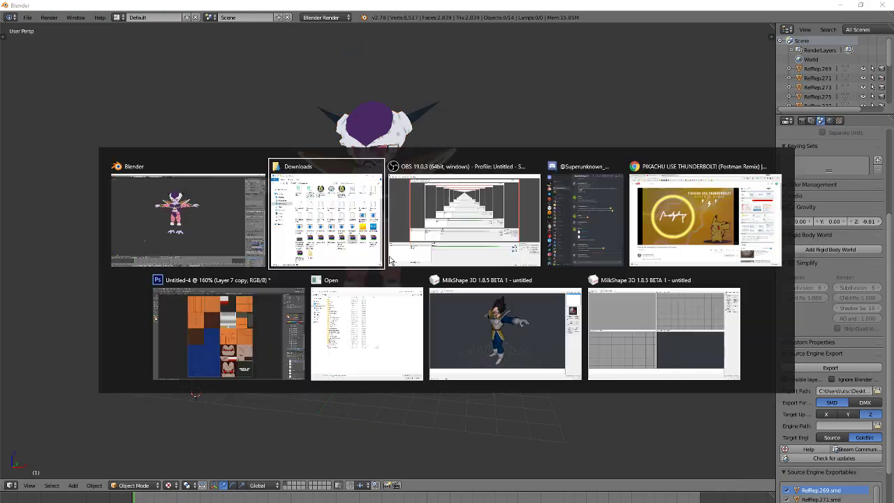
left_click(231, 329)
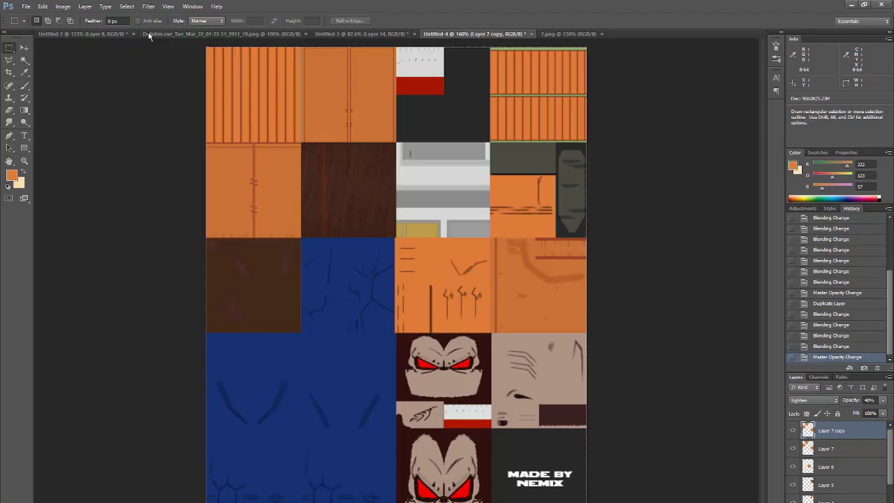
left_click(532, 33)
key("n")
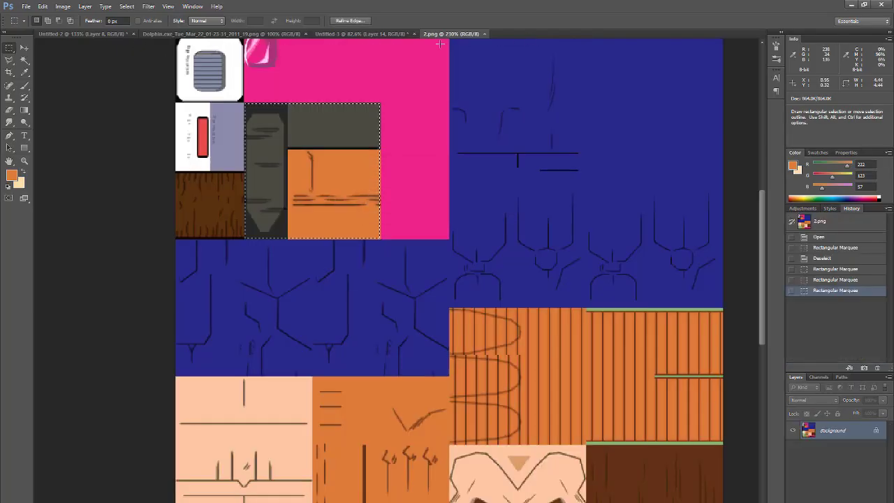
left_click(414, 34)
key("n")
left_click(375, 34)
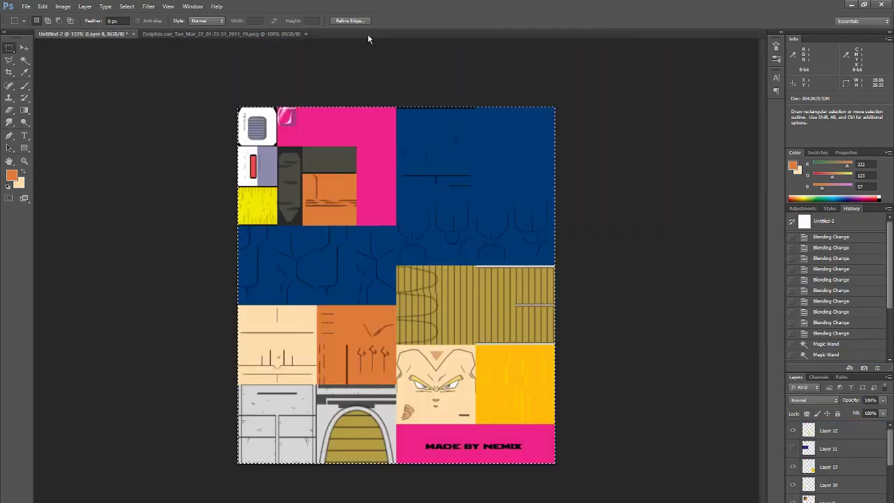
left_click(134, 33)
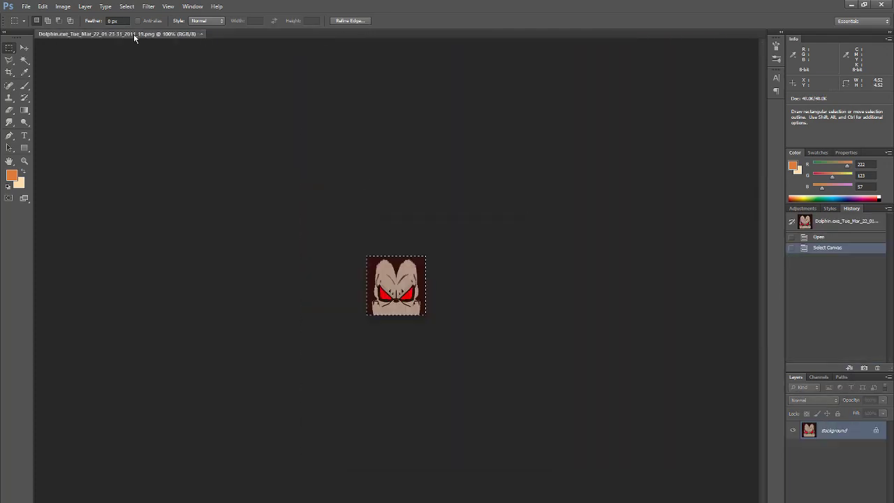
left_click(201, 34)
Step: Open the character textures from Dolphin.exe_Tue_Mar_22_01-49-25_2011_19.png through 32.png in the innermost Frizza folder under Downloads
left_click(25, 6)
left_click(35, 24)
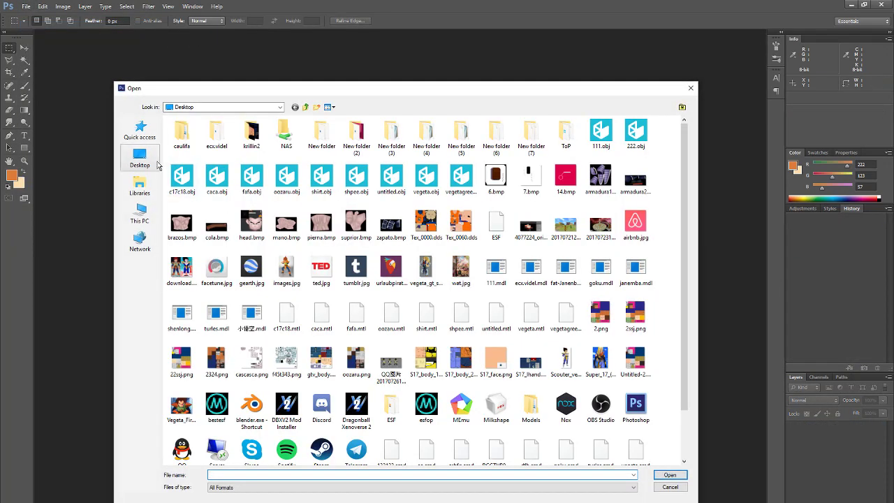
left_click(140, 162)
double_click(322, 133)
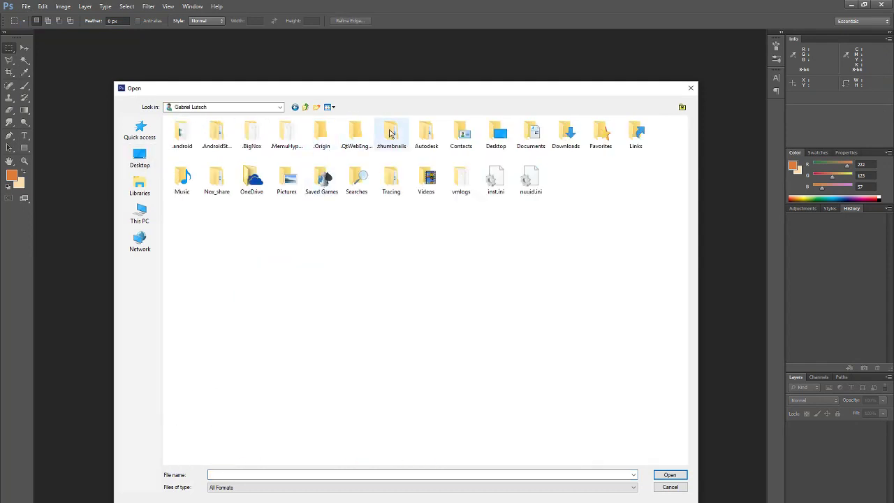
double_click(566, 133)
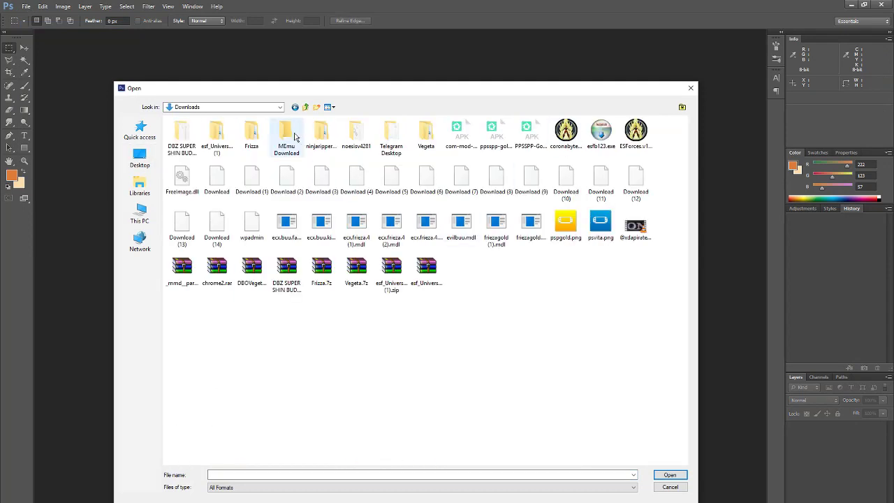
double_click(249, 135)
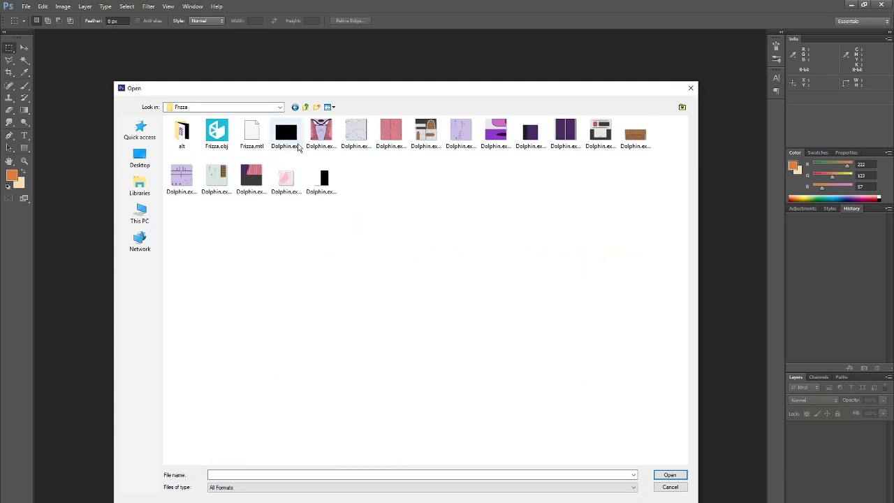
left_click(325, 139)
left_click(364, 139, "ctrl")
left_click(393, 141, "ctrl")
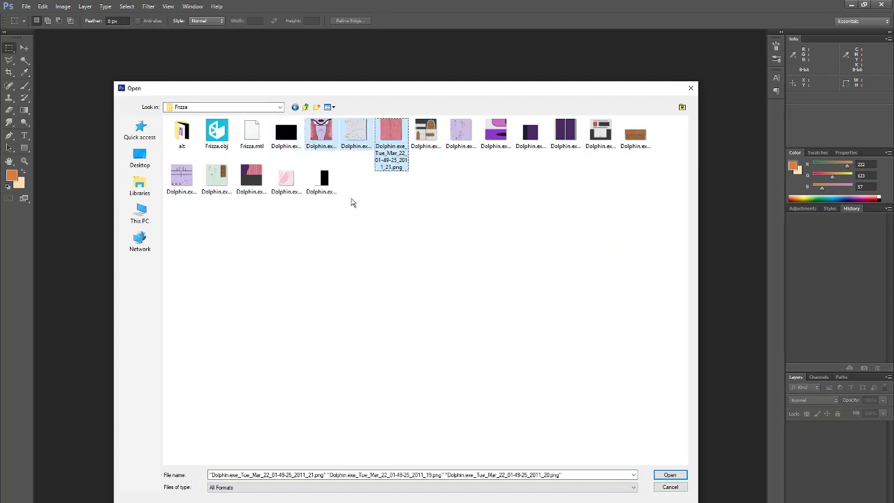
left_click(329, 141)
left_click(322, 180, "shift")
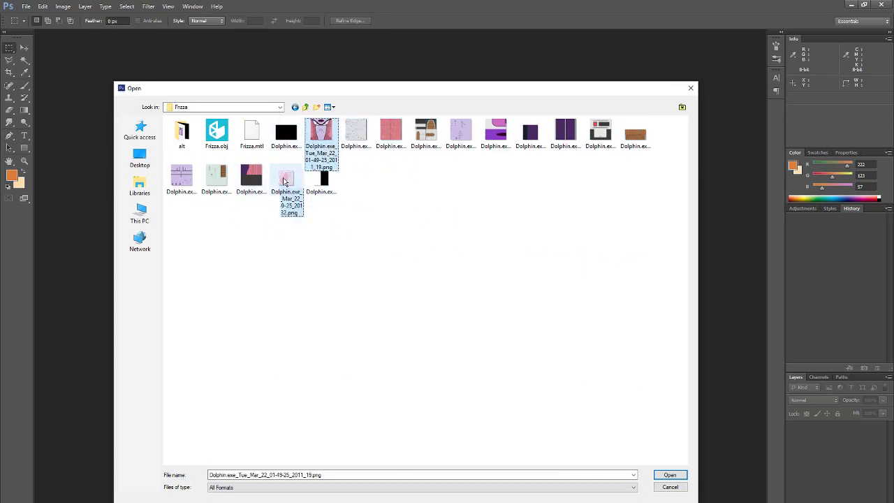
key("Return")
Step: Look over the textured model in Blender, read the reply about the scouter in the Discord chat, and return to Photoshop
key("alt+Tab")
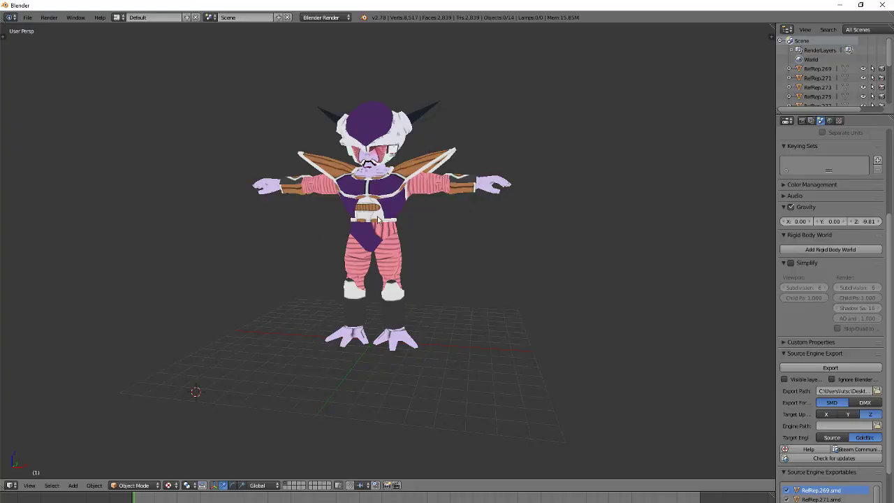
key("alt+Tab")
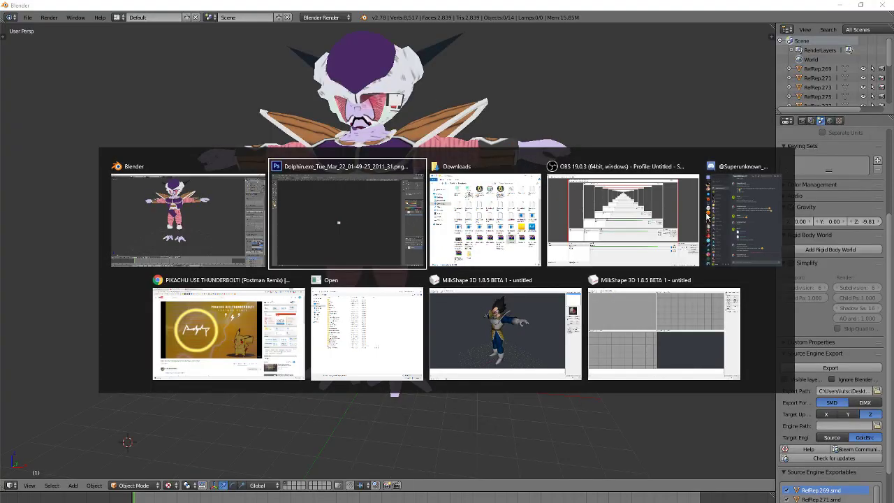
left_click(730, 225)
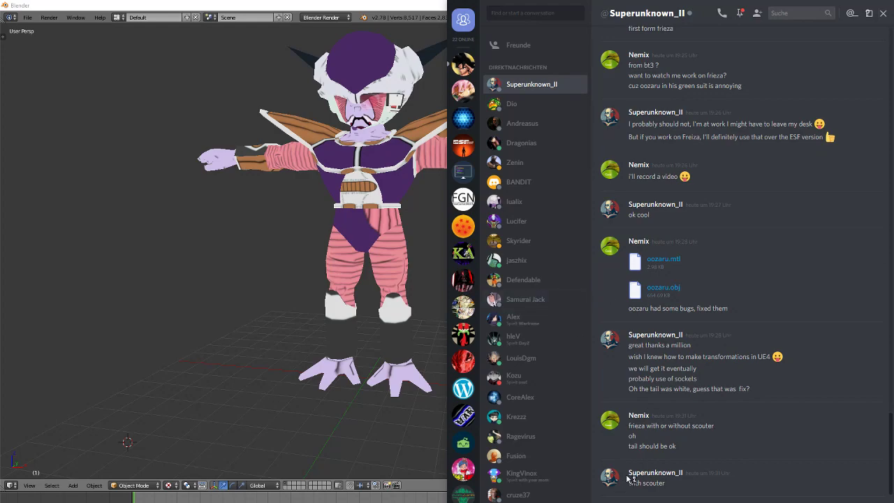
key("alt+Tab")
key("alt+Tab")
key("Tab")
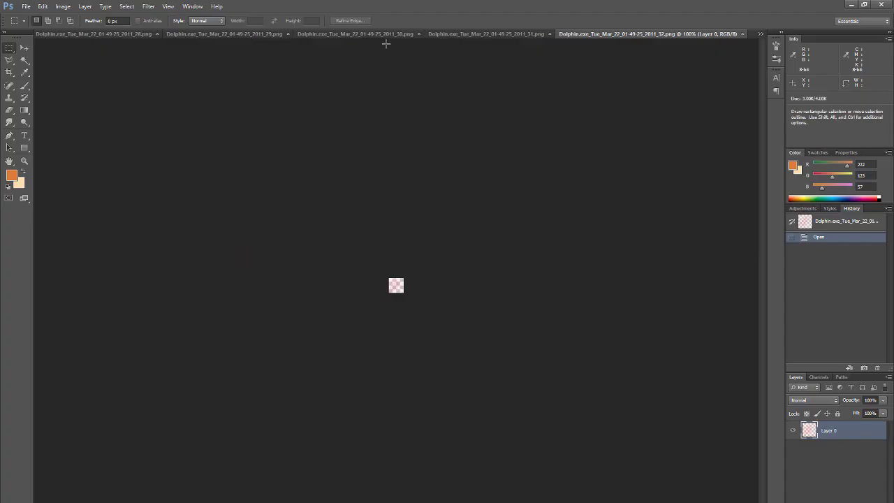
Step: Open the texture sheet 2.png from the Desktop and close the small texture ending in 2011_32.png
left_click(25, 7)
left_click(31, 28)
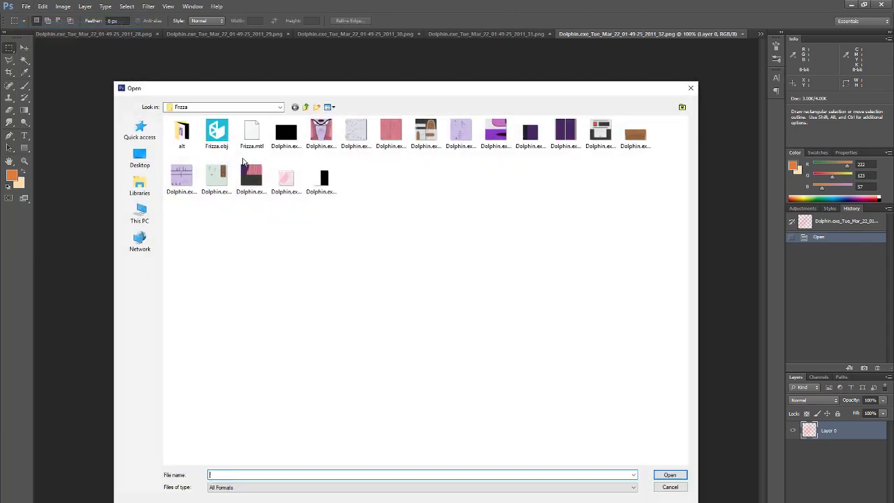
left_click(283, 180)
left_click(139, 158)
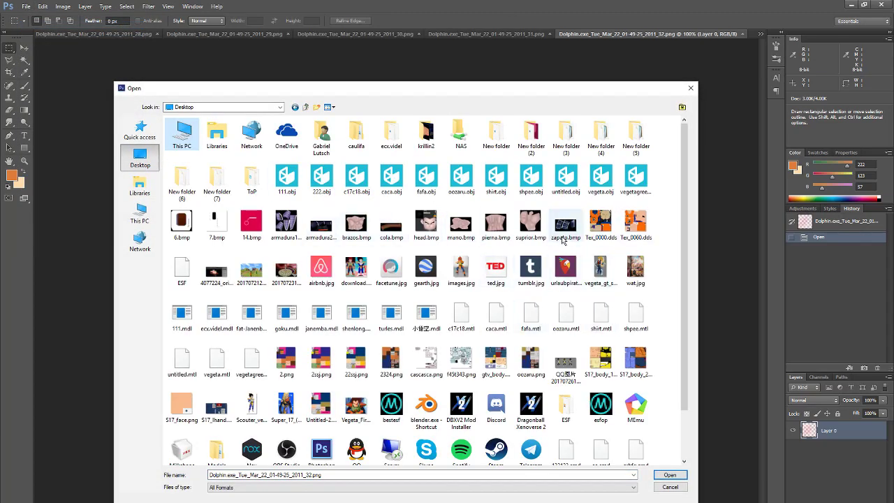
double_click(289, 363)
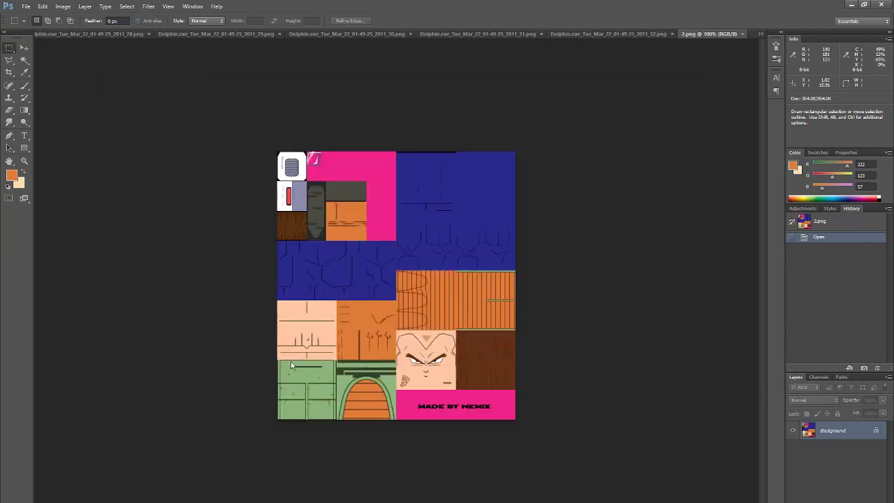
key("ctrl+w")
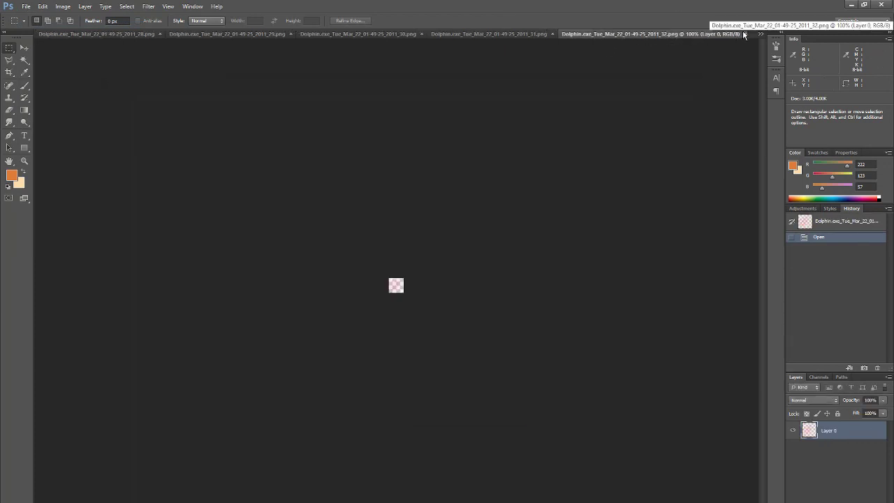
left_click(745, 34)
key("ctrl+plus")
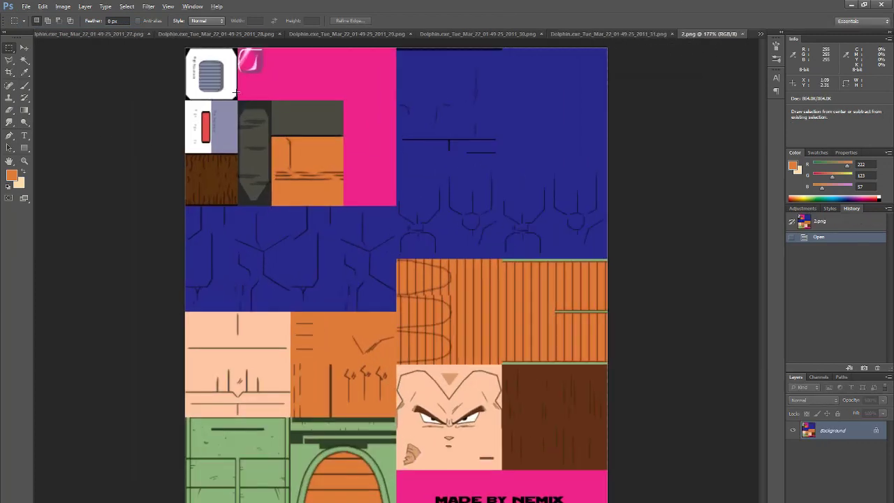
Step: Copy the whole texture 2011_31.png into 2.png and place it in the sheet's upper-right corner
left_click(632, 33)
key("ctrl+a")
left_click(742, 33)
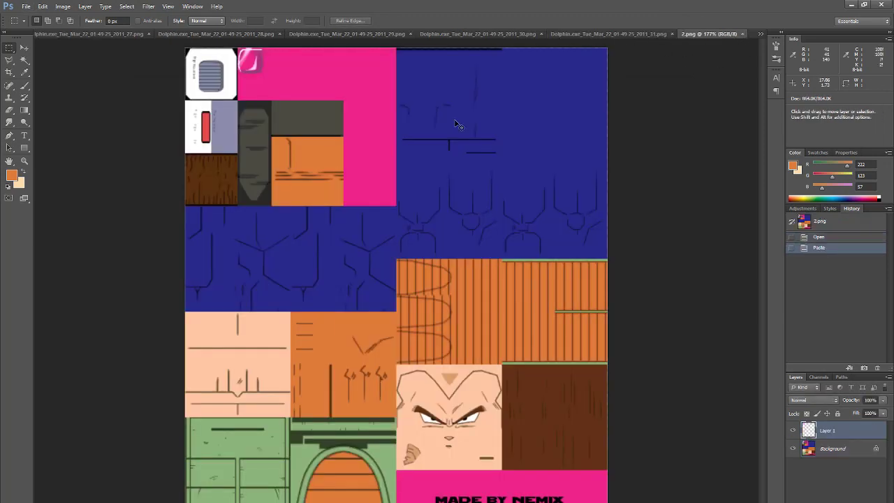
key("ctrl+v")
key("v")
left_click_drag(428, 288, 587, 103)
Step: Select the pink glass patch on the Background layer, about 1.16 cm square, and copy it onto its own layer
left_click(833, 451)
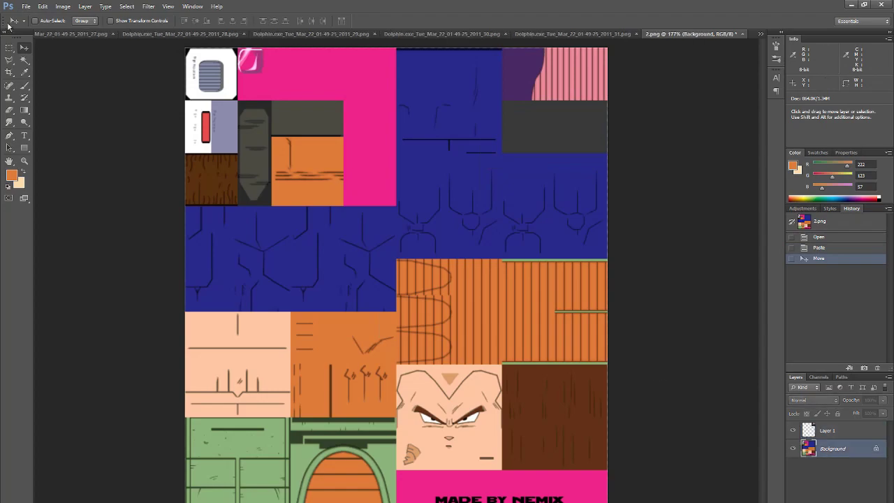
key("m")
scroll(258, 56, "up", 6, "alt")
scroll(250, 93, "up", 3)
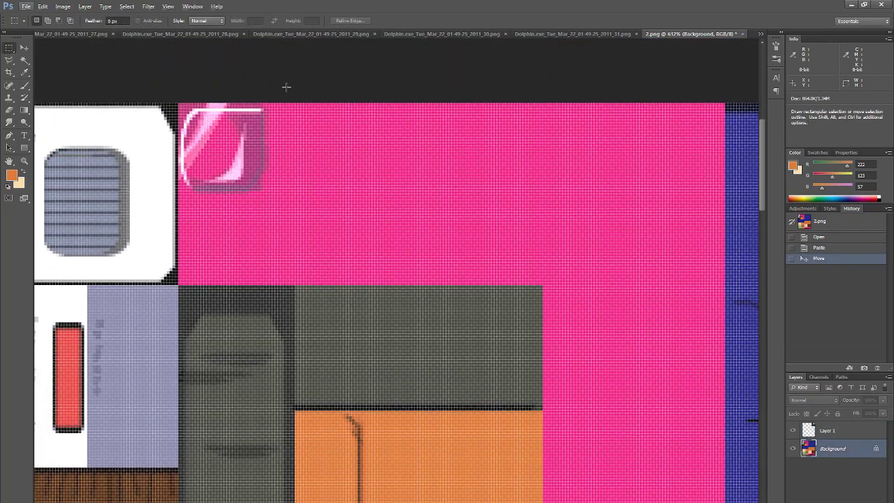
left_click_drag(286, 86, 179, 197)
left_click_drag(336, 54, 272, 234, "alt")
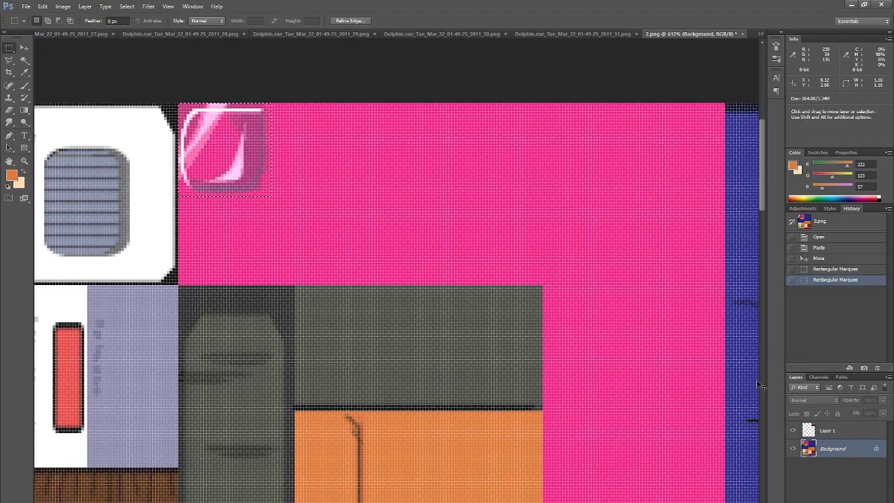
key("ctrl+v")
scroll(504, 372, "down", 5, "alt")
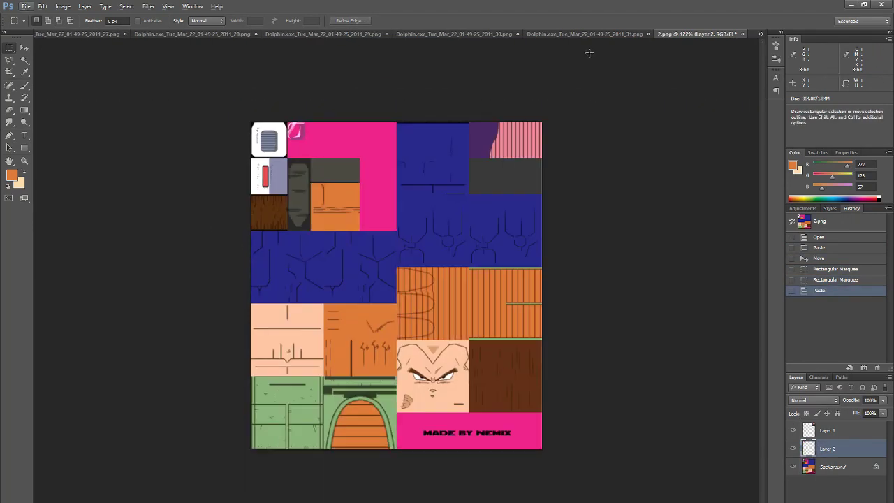
Step: Close 2011_31.png, copy the whole texture 2011_30.png into 2.png and place it directly left of the corner texture
left_click(595, 33)
left_click(725, 33)
left_click(571, 34)
key("ctrl+a")
key("ctrl+c")
left_click(741, 34)
key("ctrl+v")
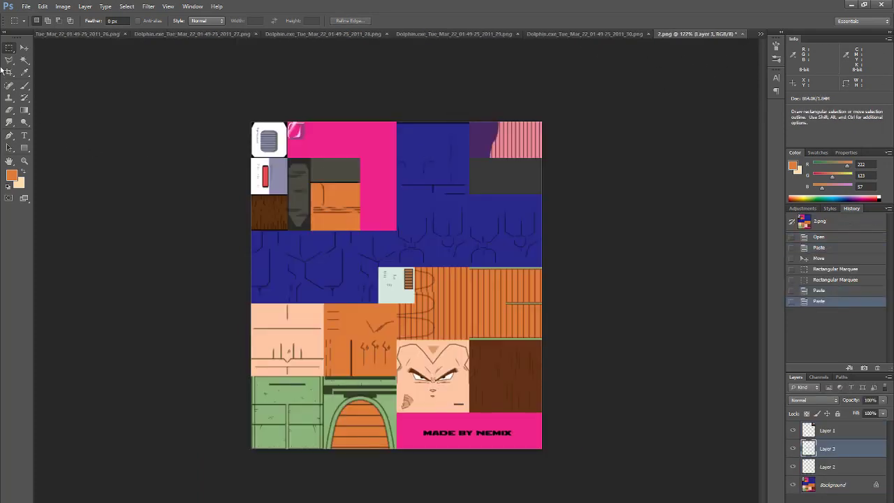
left_click(23, 49)
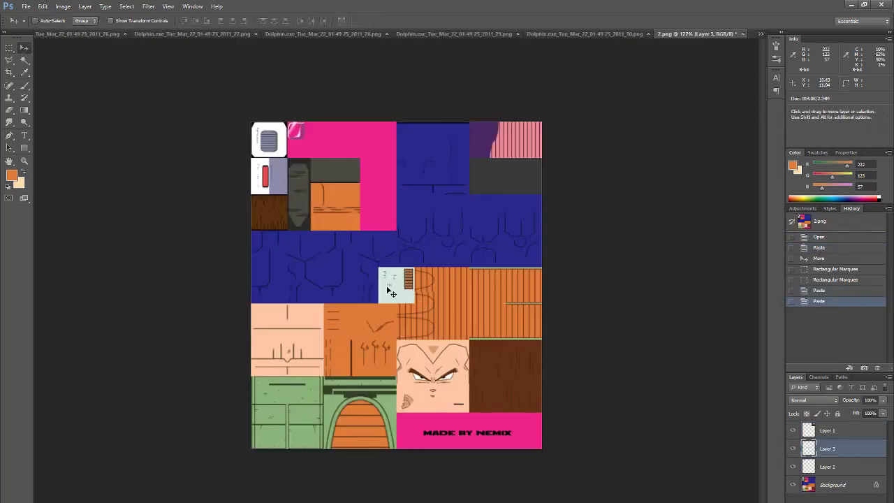
left_click_drag(390, 292, 454, 153)
Step: Close 2011_30.png, copy the lavender texture 2011_29.png into 2.png and place it under the dark grey area along the right edge
left_click(594, 34)
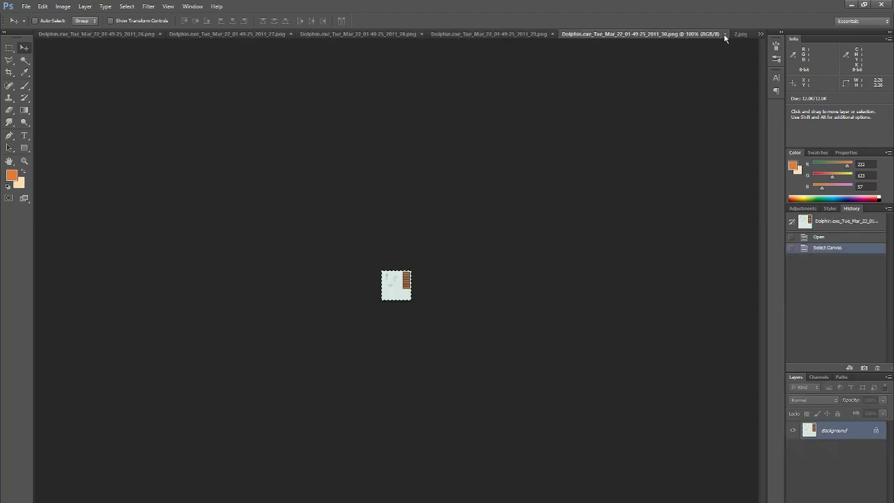
left_click(725, 34)
left_click(575, 33)
key("ctrl+a")
left_click(739, 34)
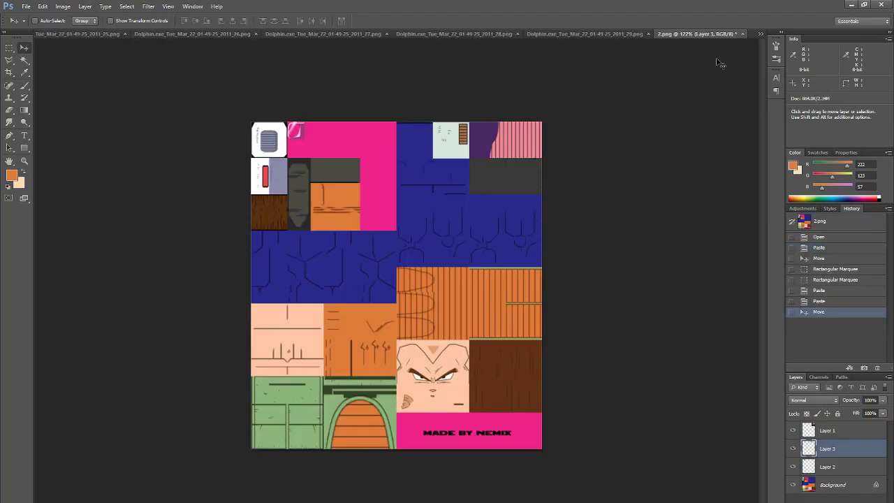
key("ctrl+v")
left_click_drag(395, 294, 502, 239)
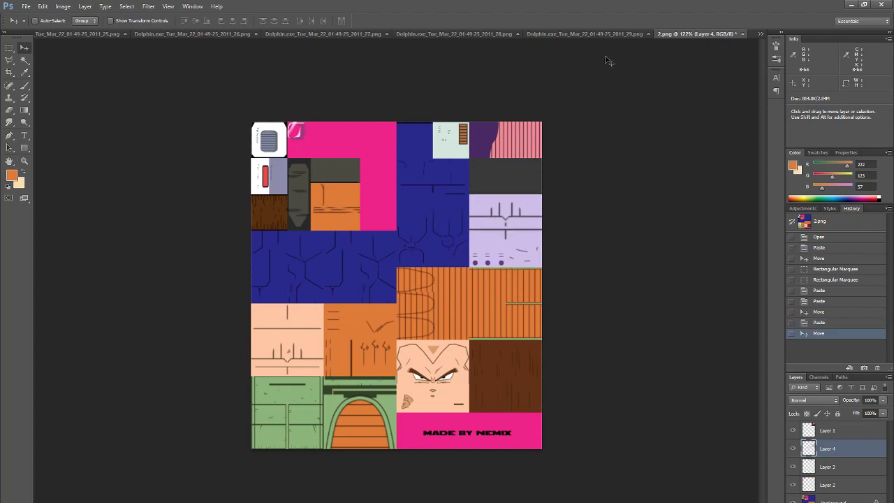
Step: Close 2011_29.png, copy the brown striped texture 2011_28.png into 2.png and place it over the orange striped area
left_click(628, 34)
left_click(725, 33)
left_click(565, 30)
key("ctrl+a")
key("ctrl+c")
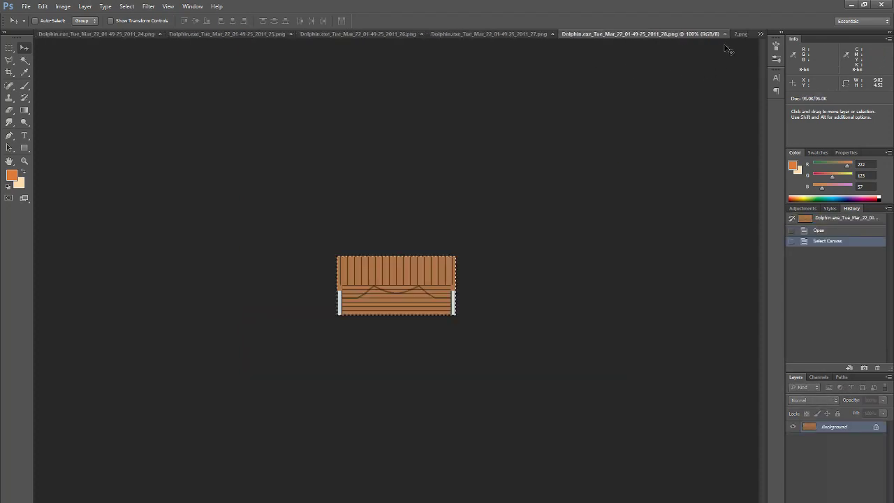
left_click(736, 35)
key("ctrl+v")
left_click_drag(429, 303, 502, 322)
Step: Close 2011_28.png, copy the texture 2011_27.png into 2.png and place it directly below the pale green texture
left_click(636, 34)
left_click(725, 33)
key("ctrl+a")
key("ctrl+c")
left_click(742, 34)
key("ctrl+v")
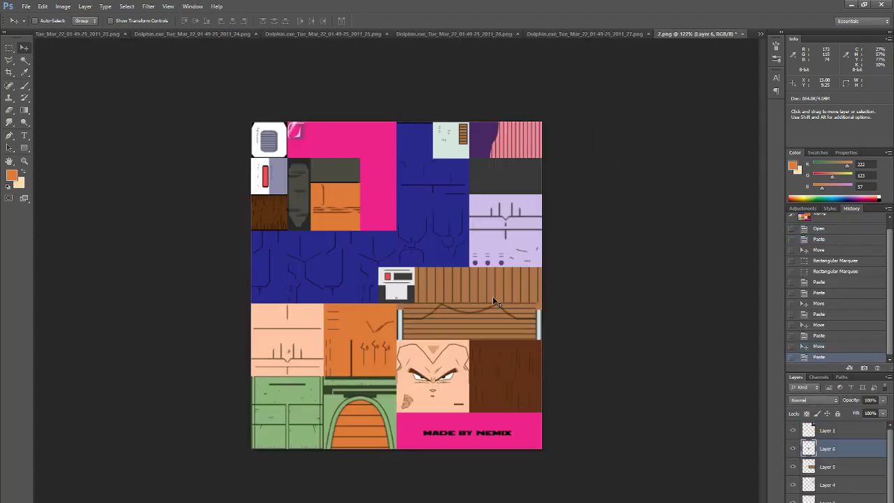
left_click_drag(404, 303, 459, 196)
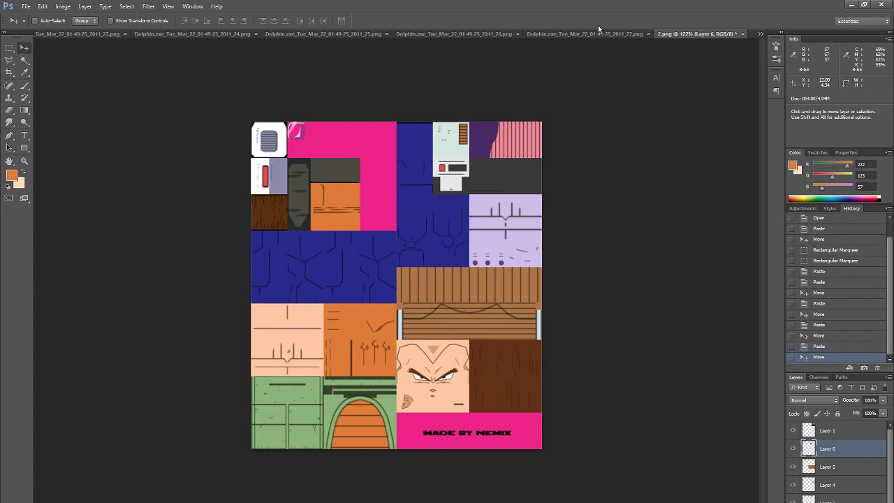
Step: Close 2011_27.png, copy the purple texture 2011_26.png into 2.png and place it directly left of the lavender texture
left_click(608, 34)
left_click(724, 33)
left_click(587, 33)
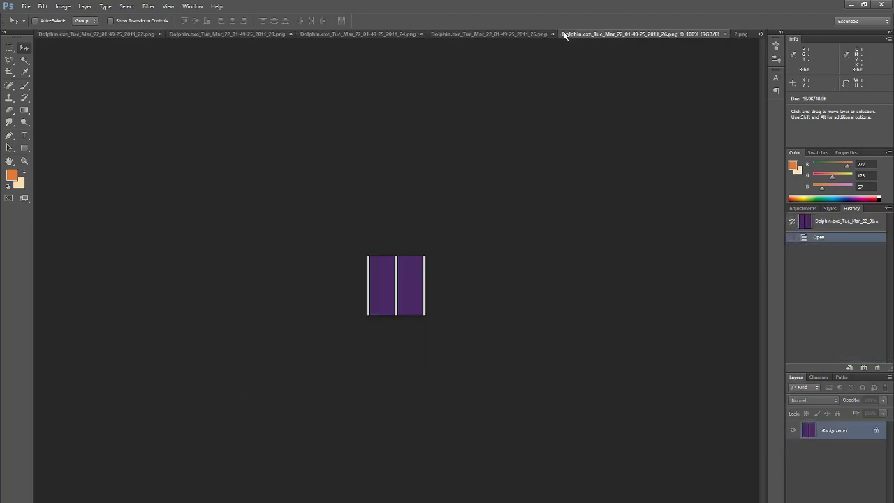
key("ctrl+a")
key("ctrl+c")
left_click(735, 33)
key("ctrl+v")
left_click_drag(426, 283, 463, 223)
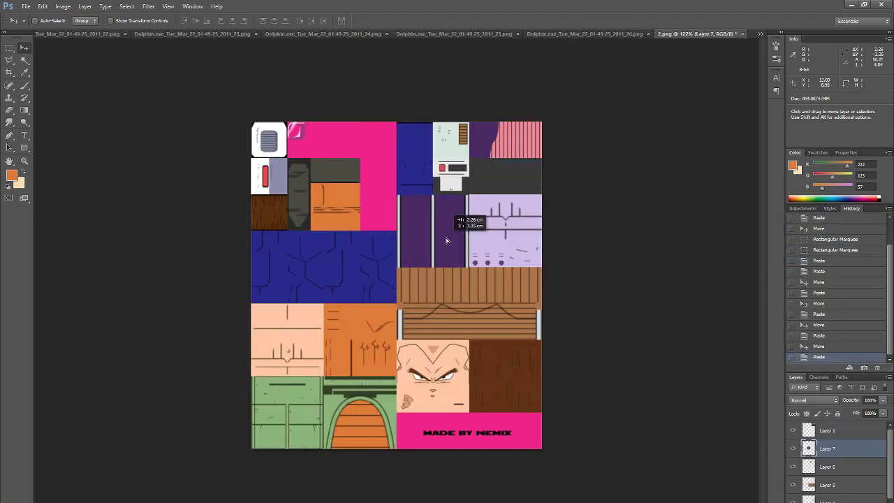
Step: Close 2011_26.png, copy the small dark purple texture 2011_25.png into 2.png and place it at the top edge directly left of the pale green texture
left_click(629, 34)
left_click(725, 35)
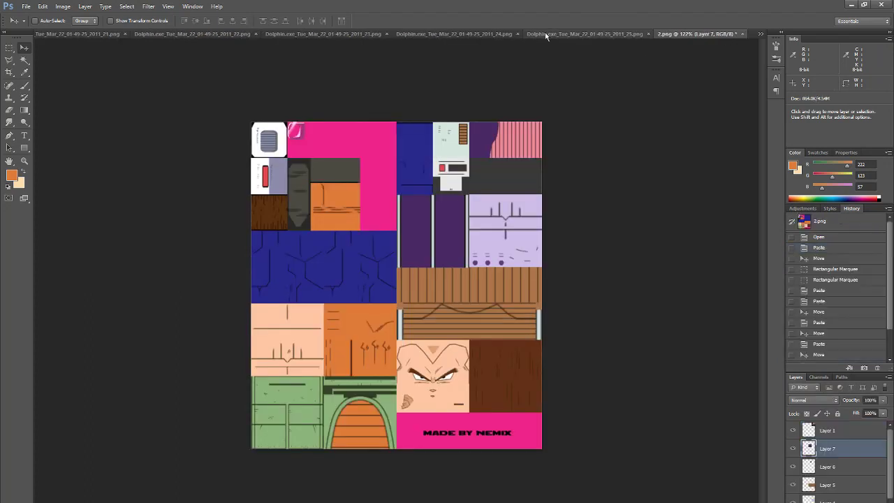
left_click(545, 33)
key("ctrl+a")
key("ctrl+c")
left_click(739, 33)
key("ctrl+v")
left_click_drag(459, 338, 485, 184)
scroll(829, 487, "down", 2)
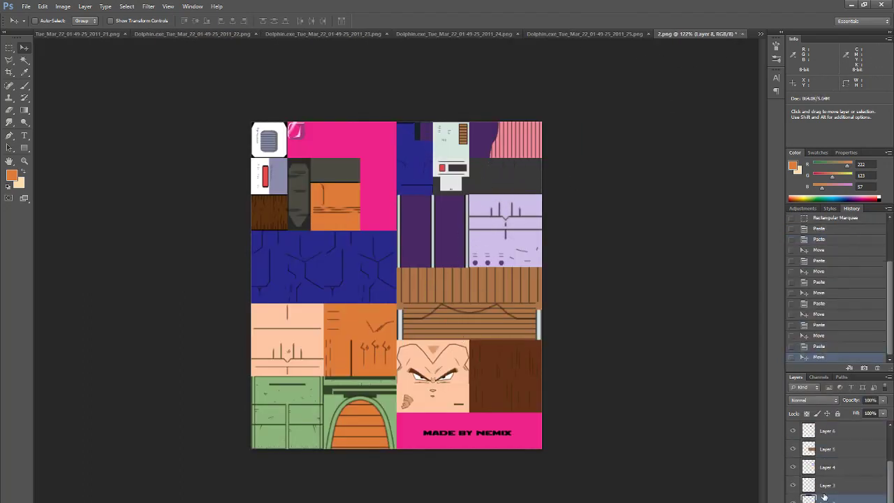
Step: Close 2011_25.png, copy the white, pink and purple texture 2011_24.png into 2.png and place it directly above the dark purple texture's left half
left_click(629, 33)
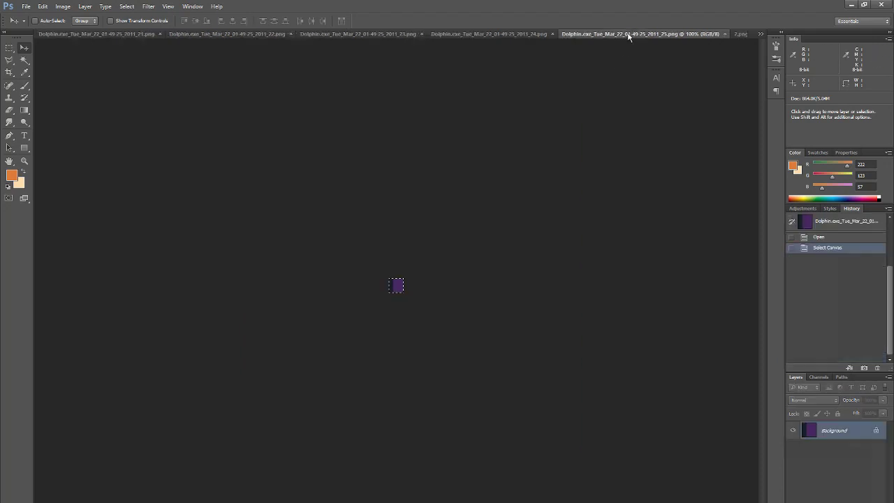
left_click(724, 33)
left_click(576, 32)
key("ctrl+a")
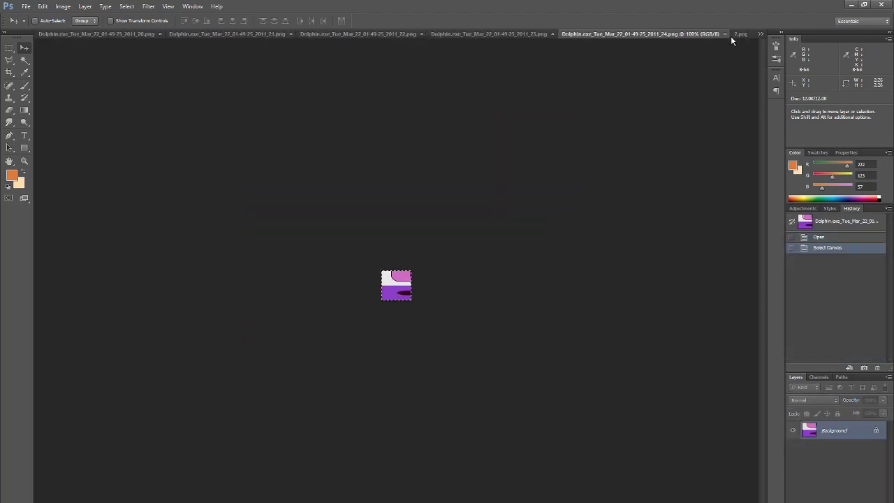
key("ctrl+c")
left_click(739, 33)
key("ctrl+v")
left_click_drag(474, 335, 491, 226)
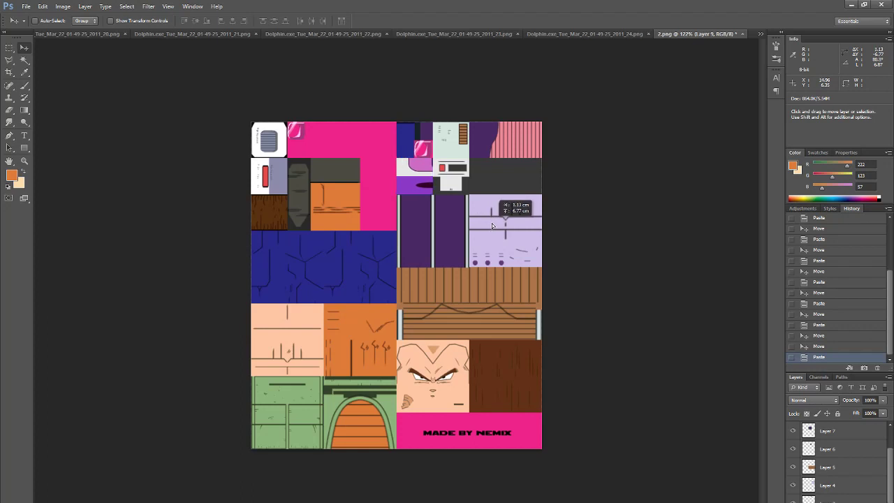
Step: Close 2011_24.png, copy the lavender texture 2011_23.png into 2.png and place it at the top edge directly left of the small dark blue area
left_click(567, 34)
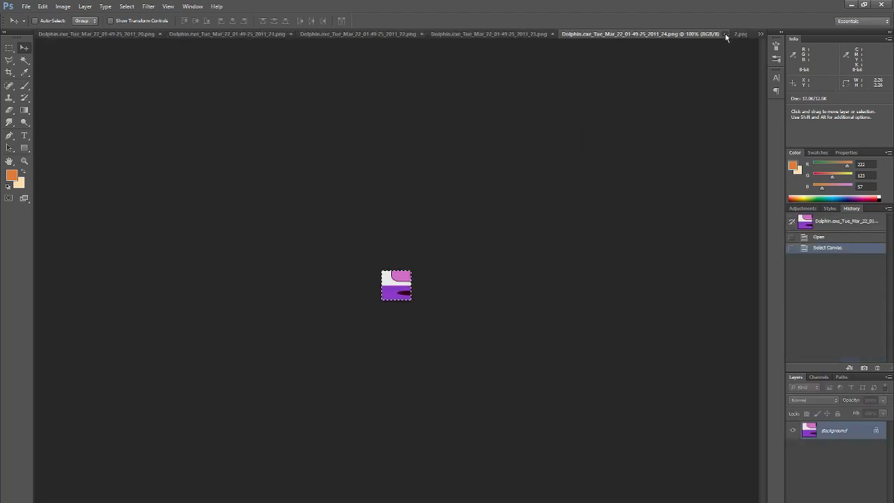
left_click(725, 34)
left_click(692, 34)
key("ctrl+a")
key("ctrl+c")
left_click(739, 33)
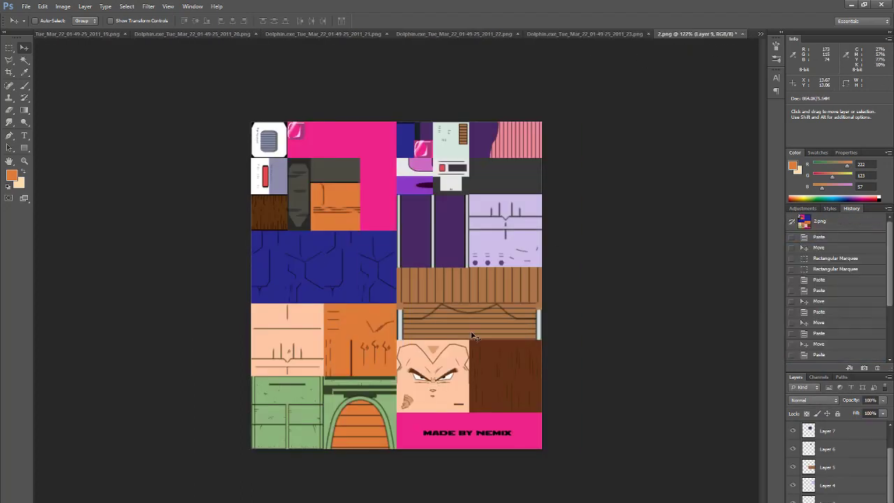
key("ctrl+v")
left_click_drag(422, 290, 386, 165)
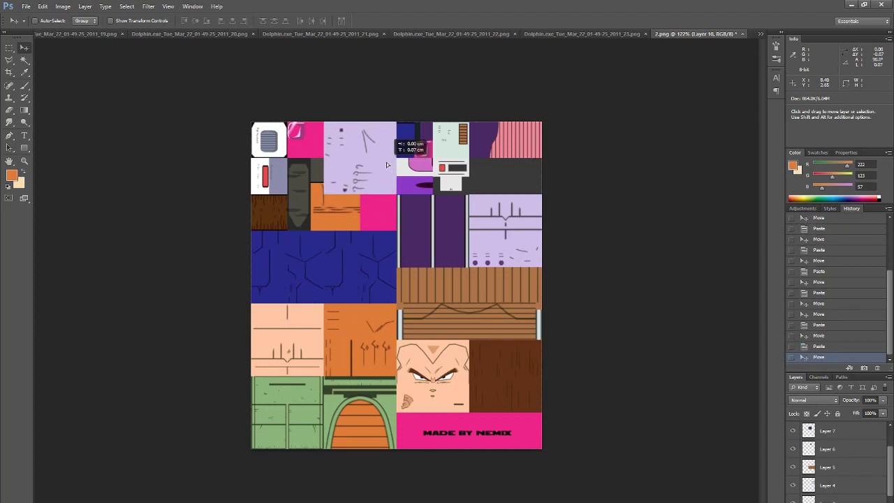
Step: Close 2011_23.png, copy the brown-and-white texture 2011_22.png into 2.png and place it at the left edge over the large dark blue area
left_click(586, 34)
left_click(533, 33)
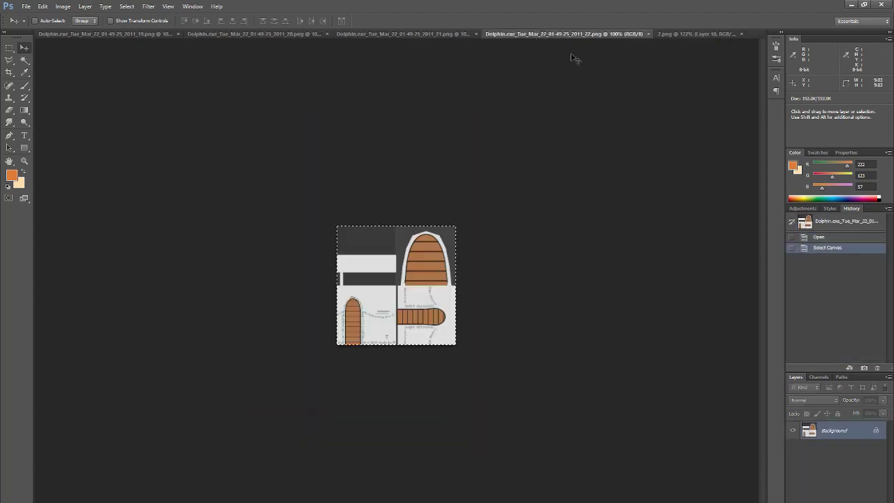
left_click(712, 33)
key("ctrl+v")
left_click_drag(409, 283, 337, 264)
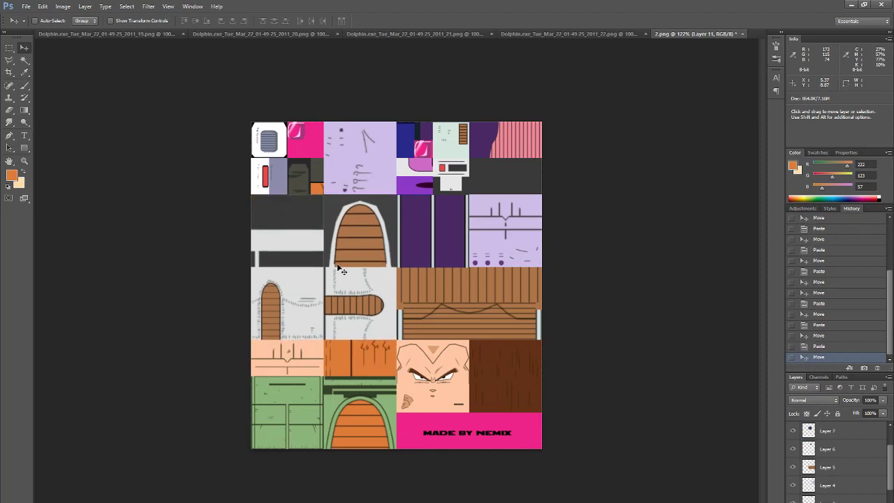
Step: Close 2011_22.png, copy the pink striped texture 2011_21.png into 2.png and place it over the lower-left textures
left_click(645, 34)
left_click(491, 32)
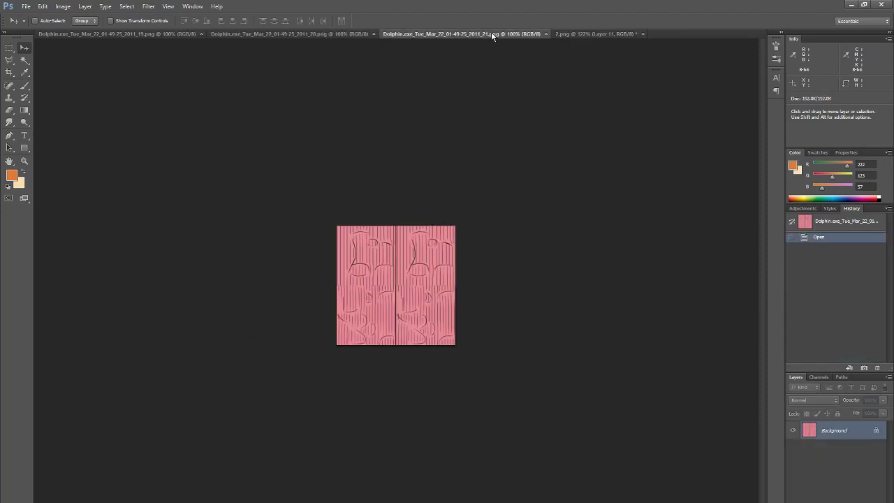
key("ctrl+a")
key("ctrl+c")
left_click(587, 34)
key("ctrl+v")
left_click_drag(427, 278, 368, 350)
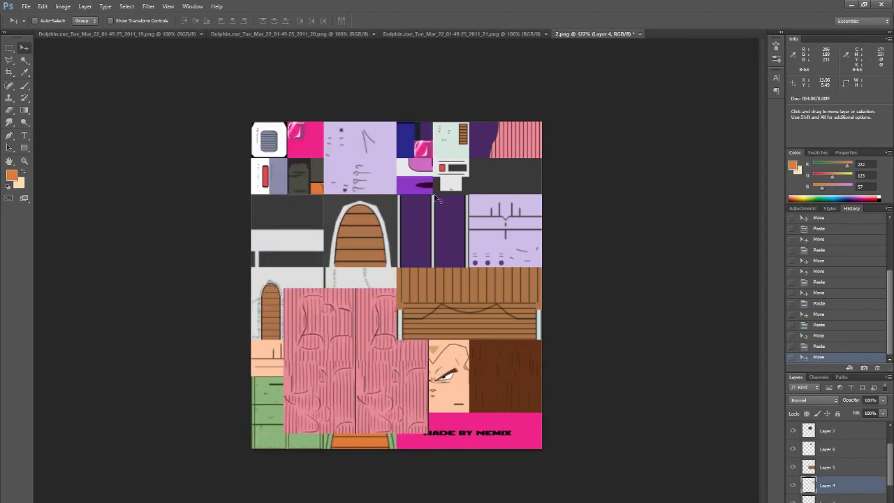
left_click_drag(437, 201, 496, 378)
key("ctrl+z")
left_click(847, 448)
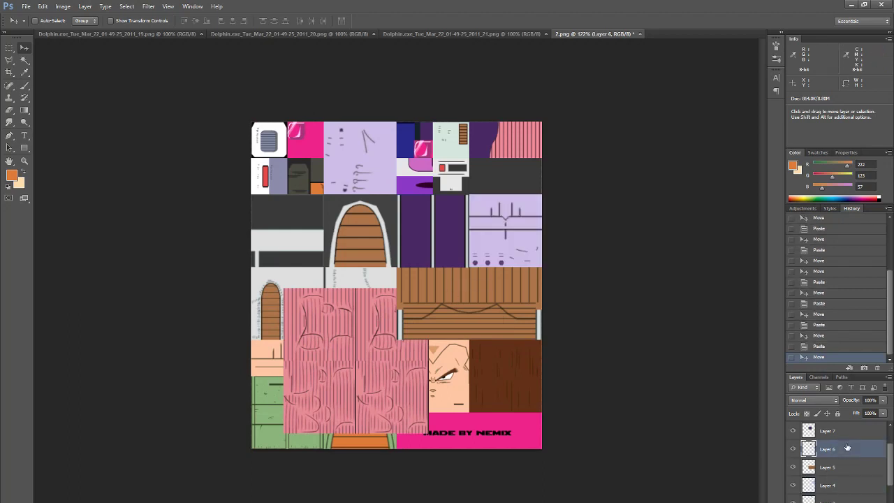
left_click_drag(347, 235, 347, 235)
key("ctrl+z")
left_click(837, 490)
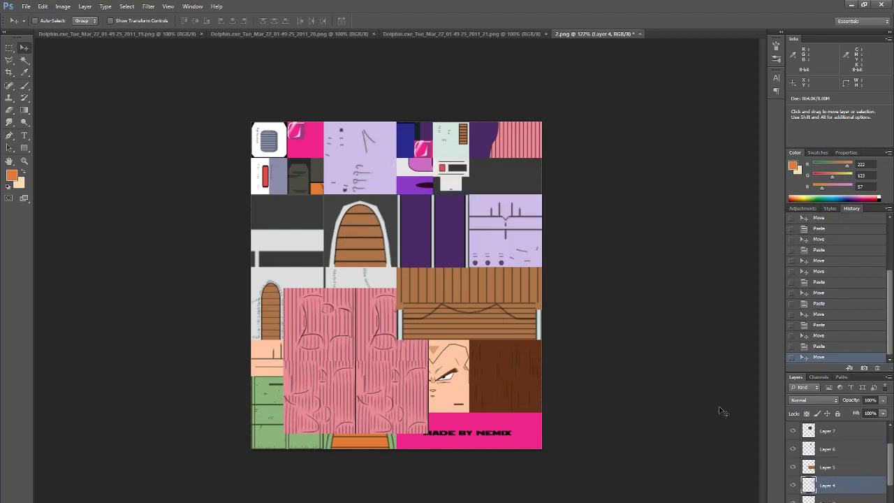
Step: Move the 2011_23 lavender texture over the dark brown one beside the face, and the pink striped texture into the canvas's top-left corner
left_click_drag(342, 160, 516, 381)
key("ctrl+z")
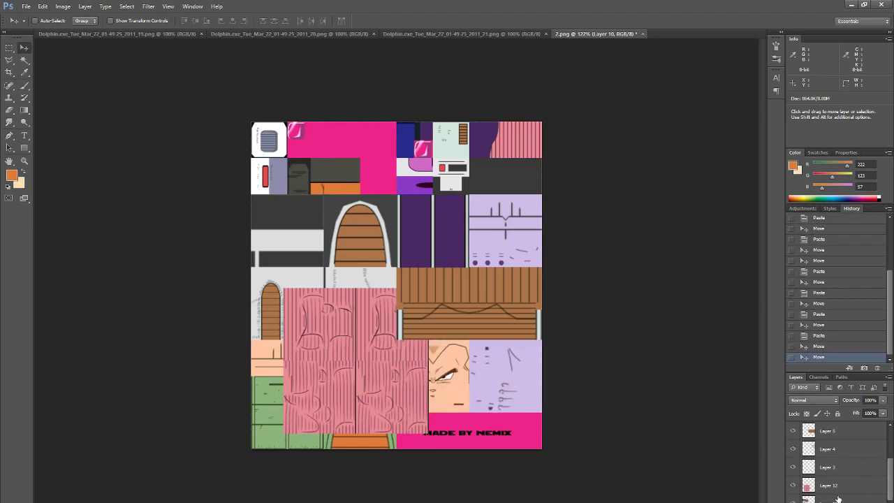
left_click_drag(347, 308, 314, 143)
left_click_drag(353, 204, 347, 192)
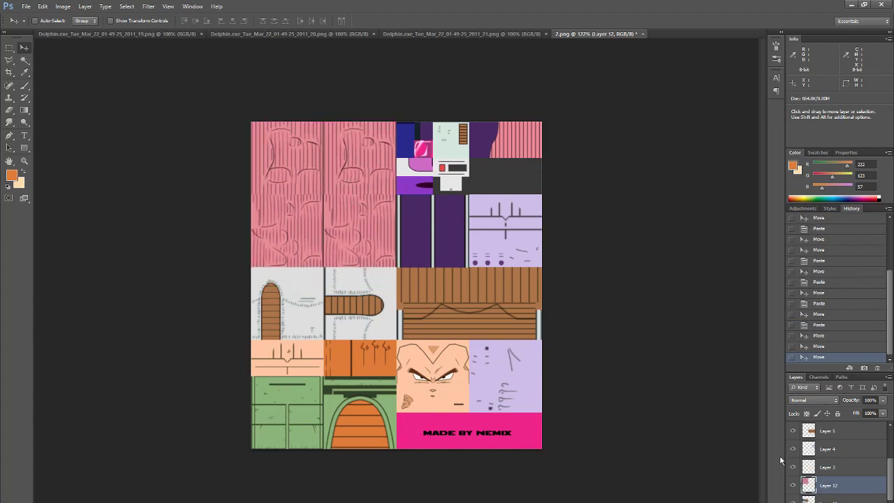
Step: Move the brown-and-white texture directly below the pink striped one, close 2011_21.png and bring up 2011_20.png
left_click_drag(328, 308, 330, 378)
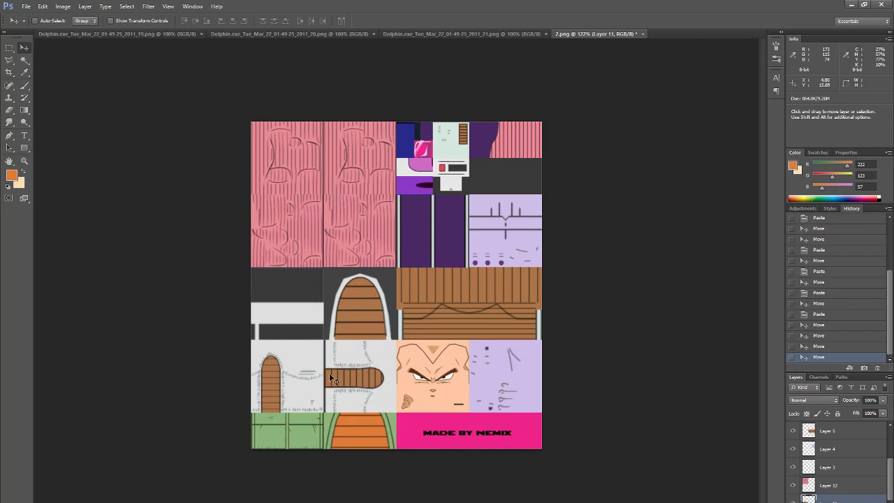
left_click(487, 34)
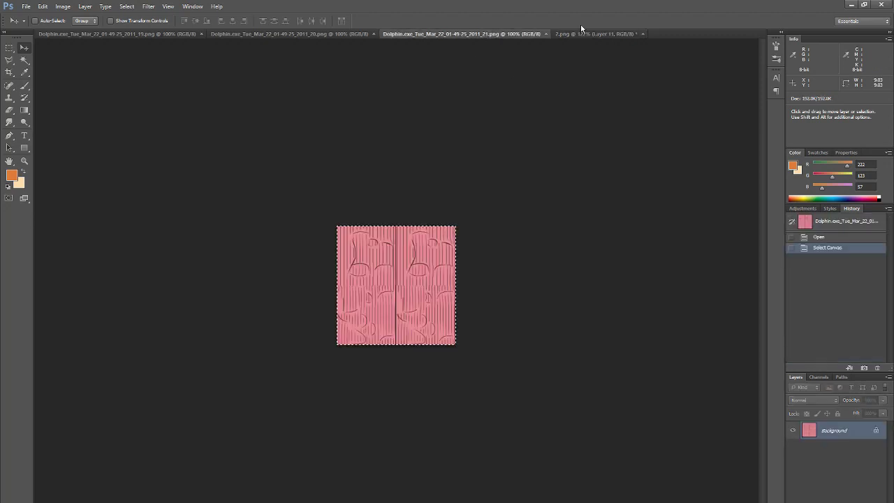
left_click(545, 34)
left_click(308, 35)
Step: Switch to Chrome, dislike the playing launchpad remix video, close its tab and return to Photoshop
key("alt+Tab")
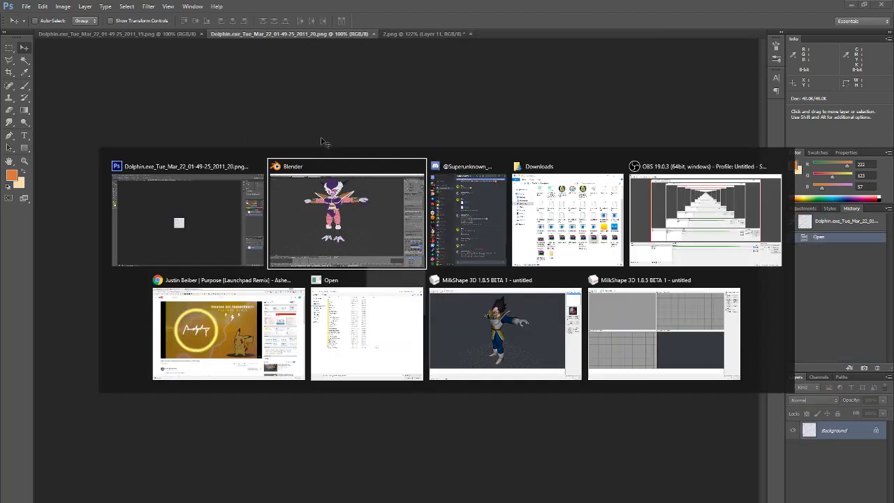
key("alt+Tab")
left_click(290, 363)
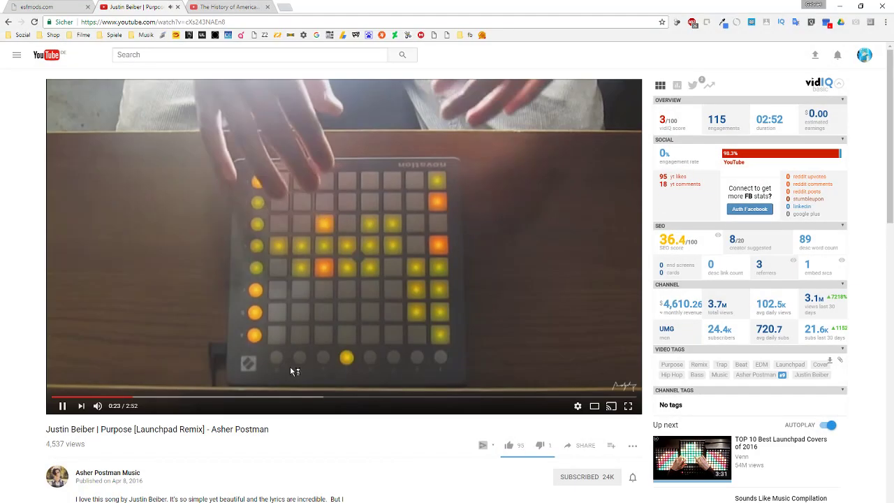
left_click(540, 445)
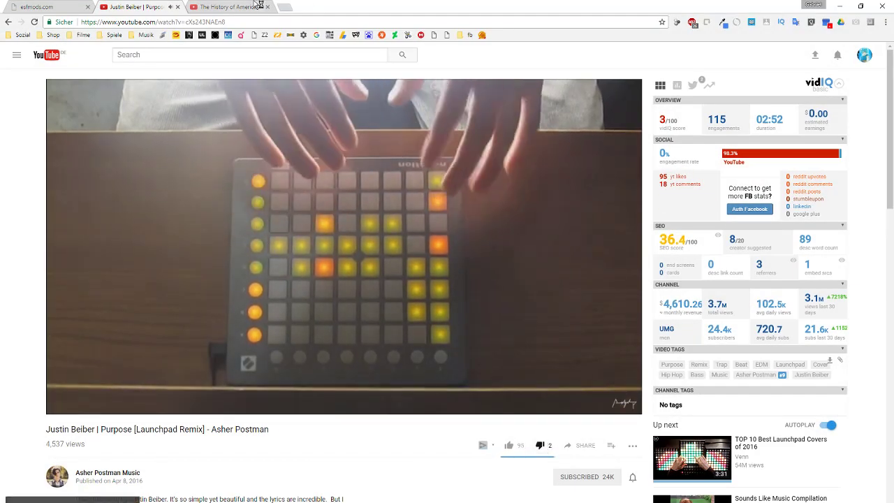
left_click(177, 6)
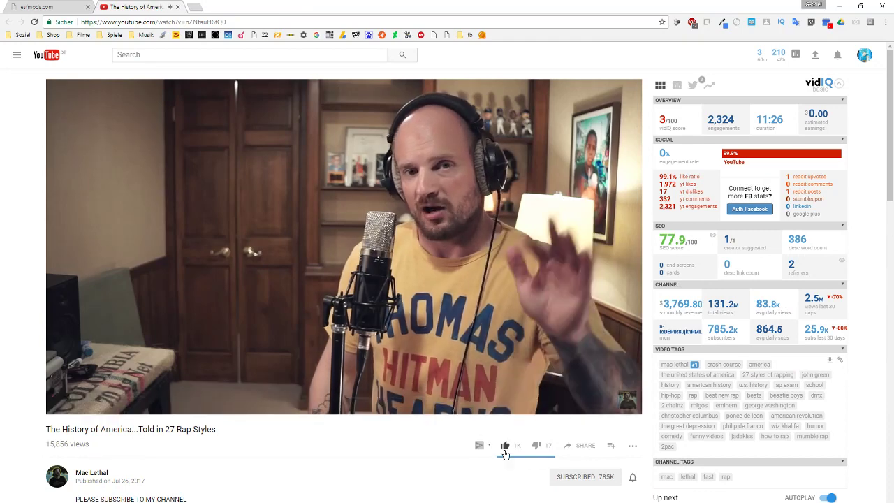
key("alt+Tab")
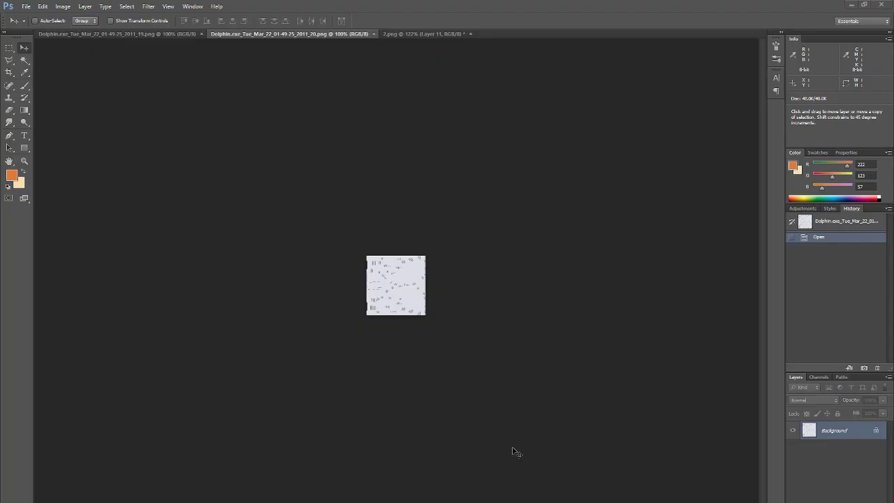
Step: Copy the pale speckled texture 2011_20.png into 2.png over the face texture, and copy 2011_19.png to the clipboard
left_click_drag(392, 262, 412, 394)
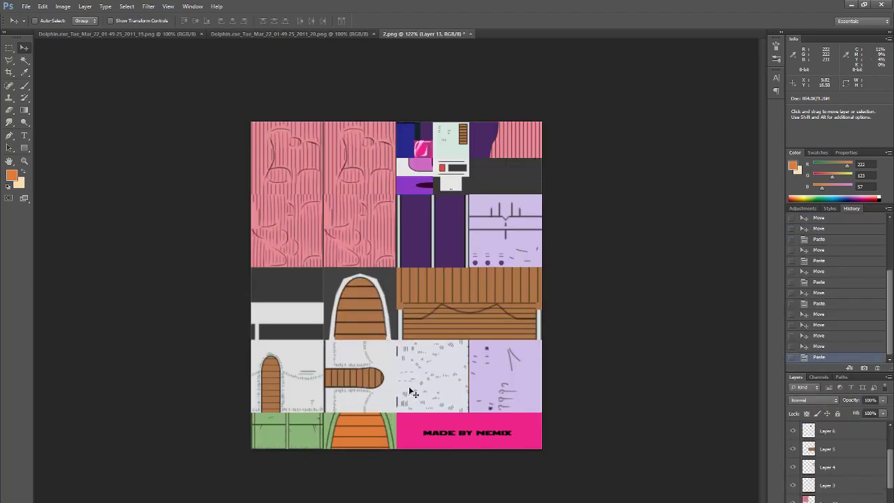
left_click(119, 34)
key("ctrl+a")
key("ctrl+c")
left_click(403, 35)
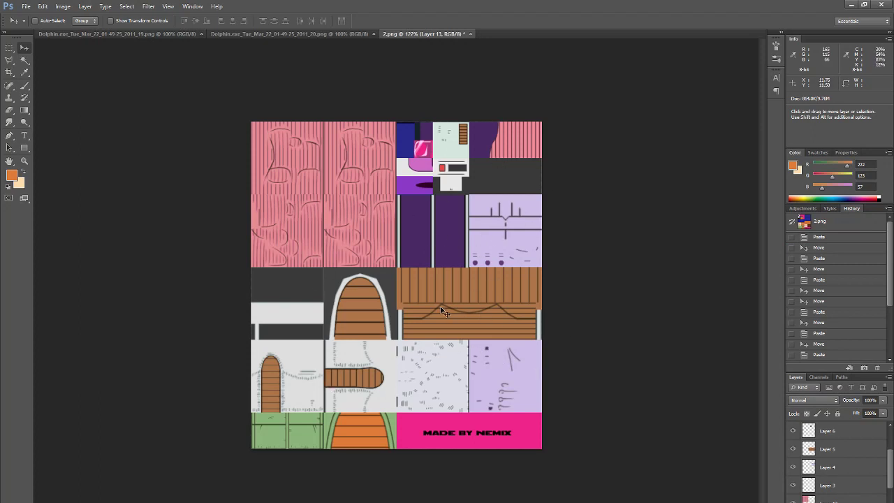
Step: Hide the background layer of 2.png, merge all visible texture layers into one and select the whole canvas
left_click(792, 486)
left_click(792, 487)
scroll(794, 482, "down", 2)
left_click(793, 485)
left_click(793, 485)
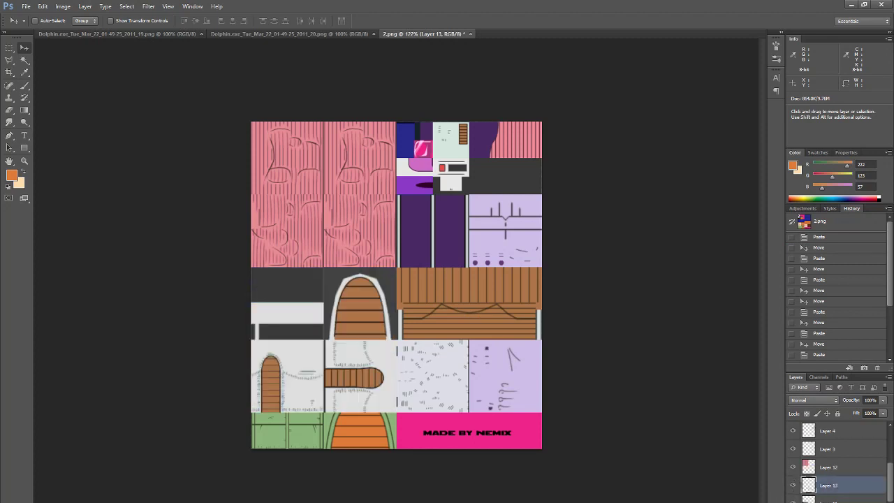
scroll(811, 492, "down", 3)
left_click(793, 497)
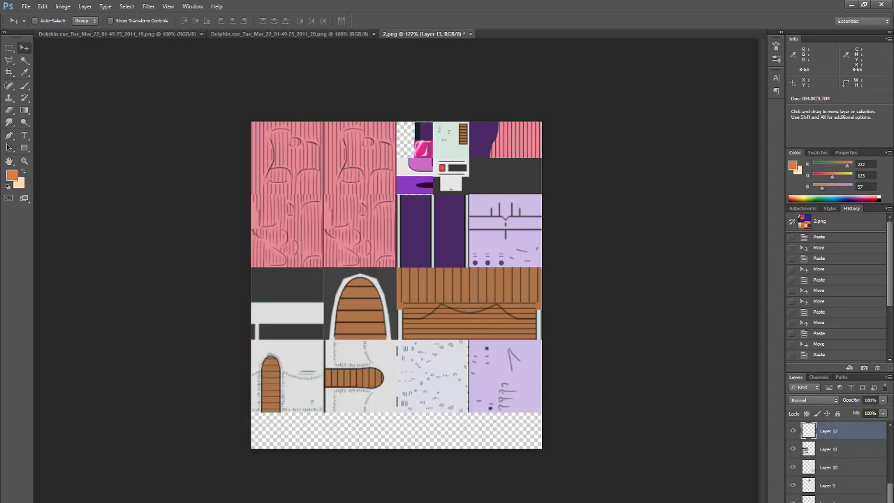
right_click(814, 497)
left_click(847, 395)
key("ctrl+a")
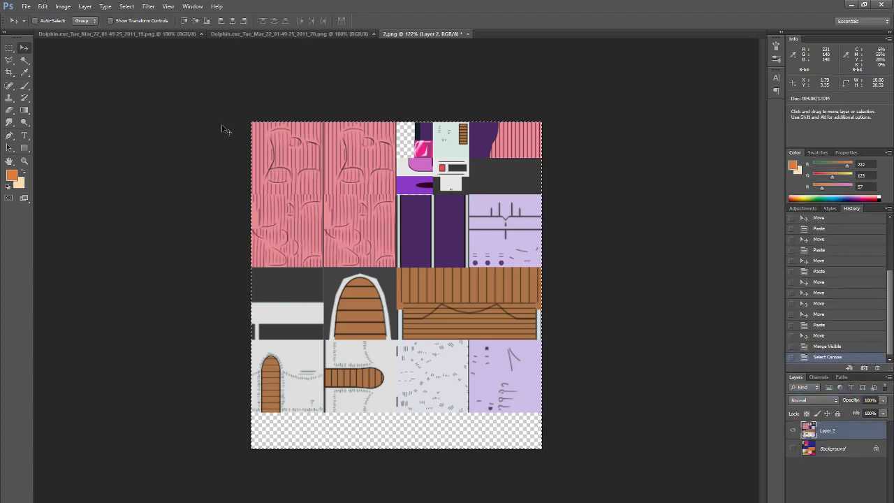
Step: Create a 600 × 600 pixel document, paste the merged textures into it and move them to its top-left corner
left_click(26, 6)
left_click(32, 14)
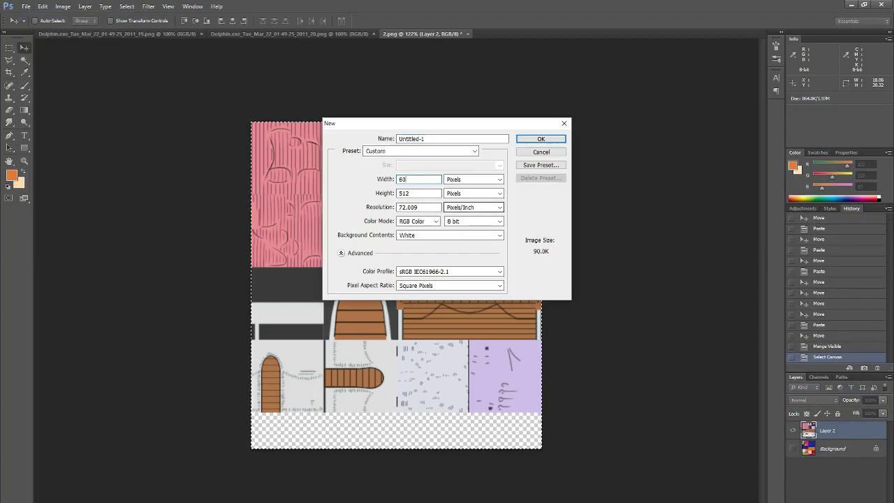
type("600")
key("Return")
key("ctrl+v")
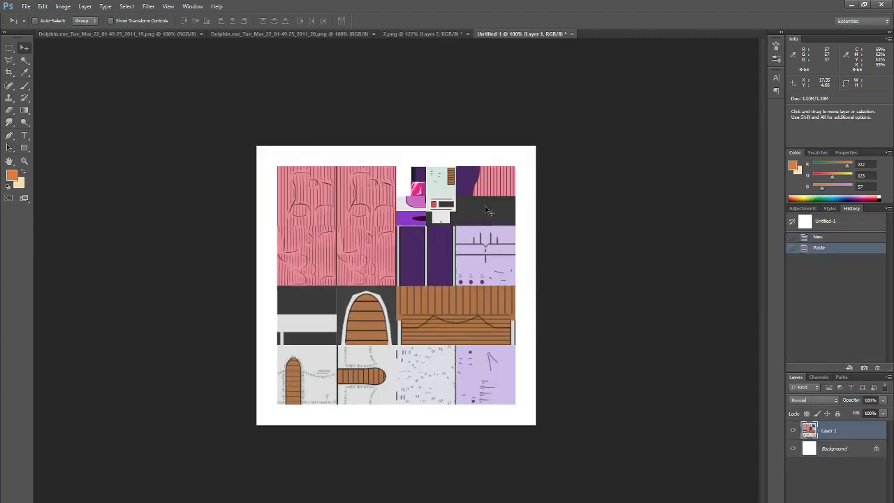
left_click_drag(374, 269, 353, 248)
Step: Create a 512 × 650 pixel document, paste the merged textures into it and align them with its top edge
left_click(40, 8)
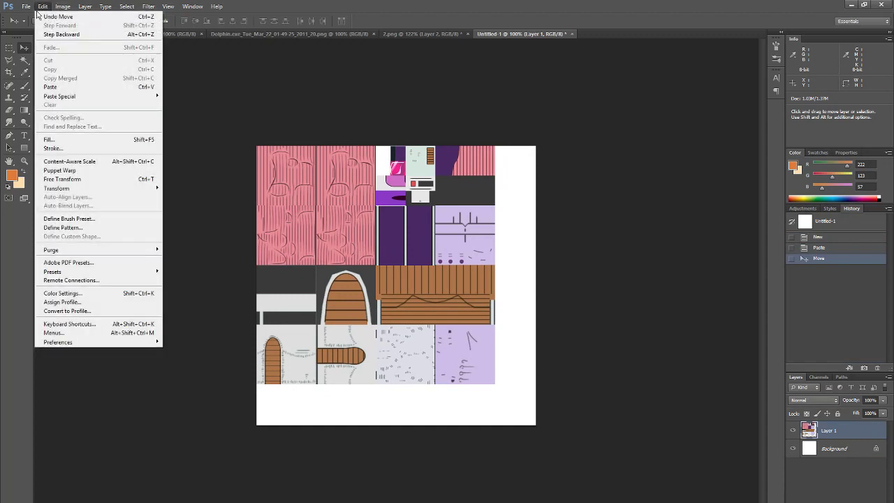
left_click(34, 17)
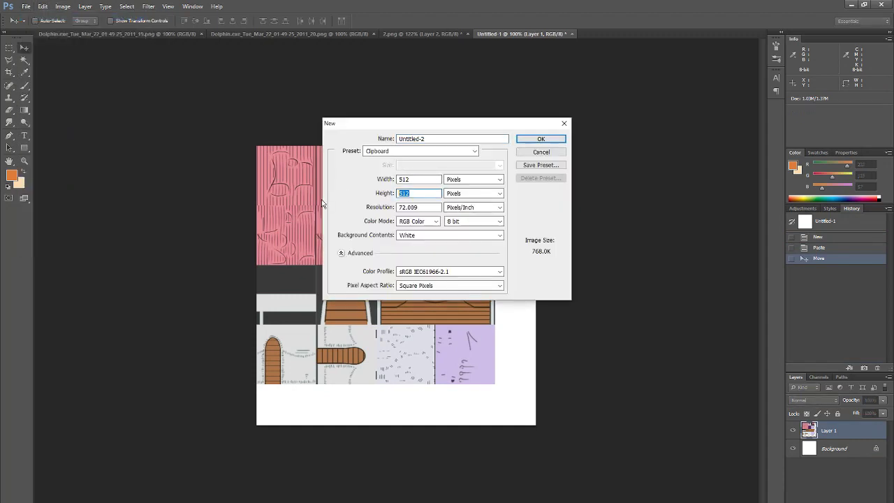
type("650")
key("Return")
key("ctrl+v")
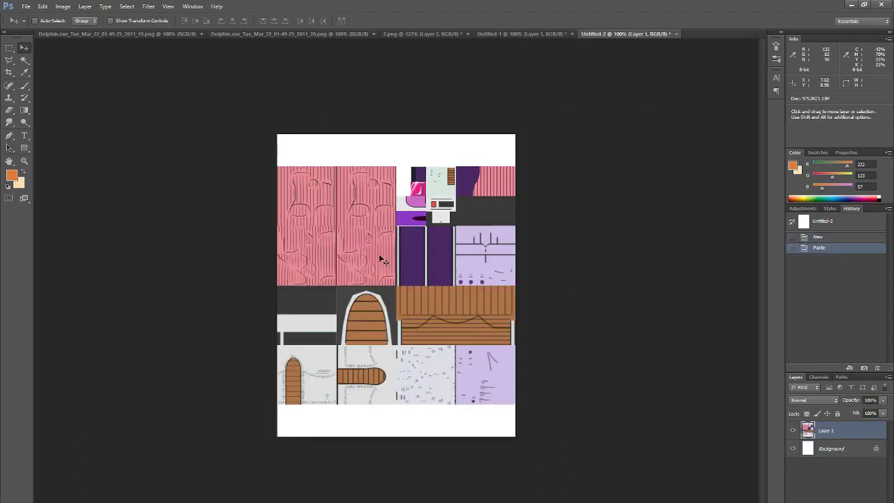
left_click_drag(379, 253, 382, 225)
Step: Copy the face texture 2011_19.png into Untitled-2 and place it at the left edge directly below the merged textures
left_click(119, 34)
key("ctrl+a")
key("ctrl+c")
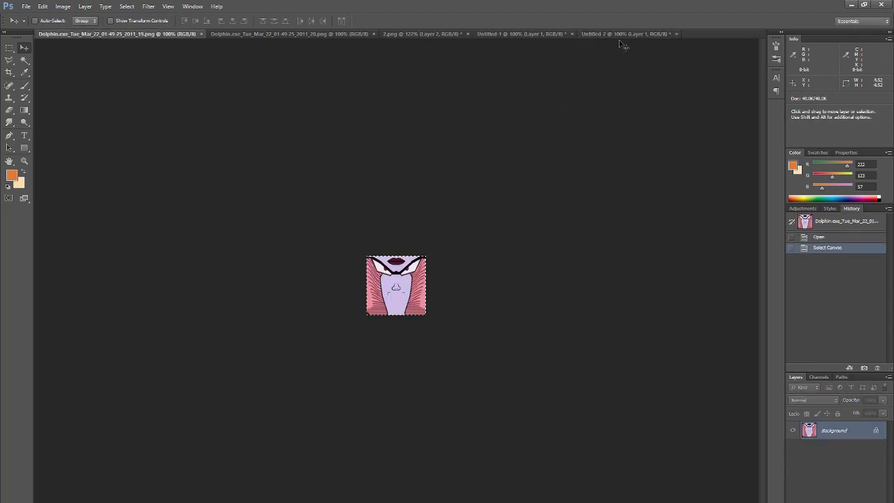
left_click(620, 34)
key("ctrl+v")
left_click_drag(409, 295, 317, 408)
right_click(829, 447)
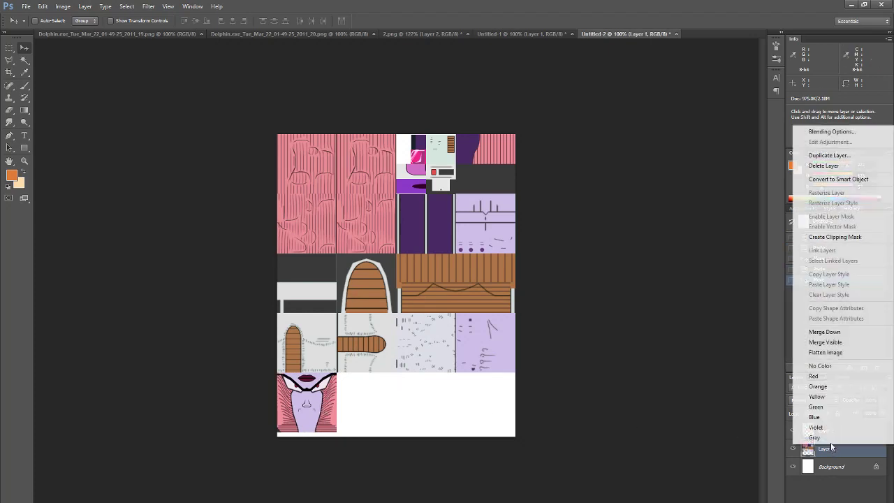
left_click(843, 350)
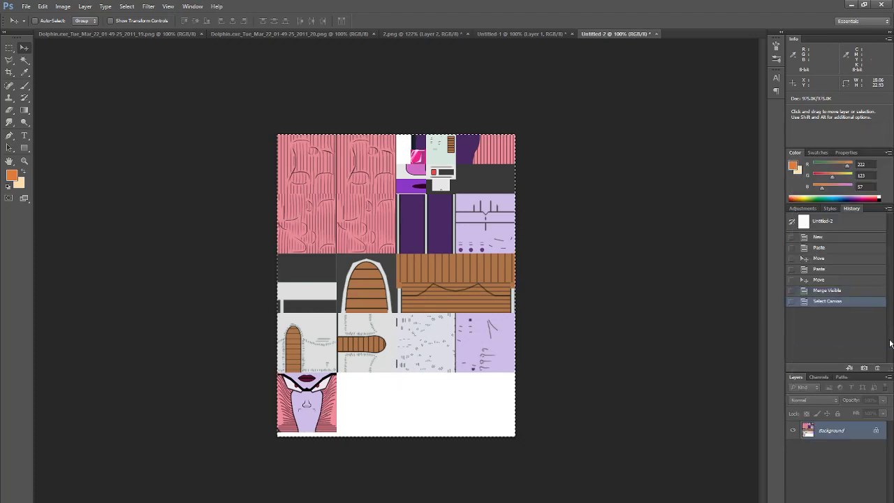
left_click(822, 281)
Step: Hide the white background layer of Untitled-2, merge the visible texture layers and select the whole canvas
left_click(793, 467)
right_click(827, 447)
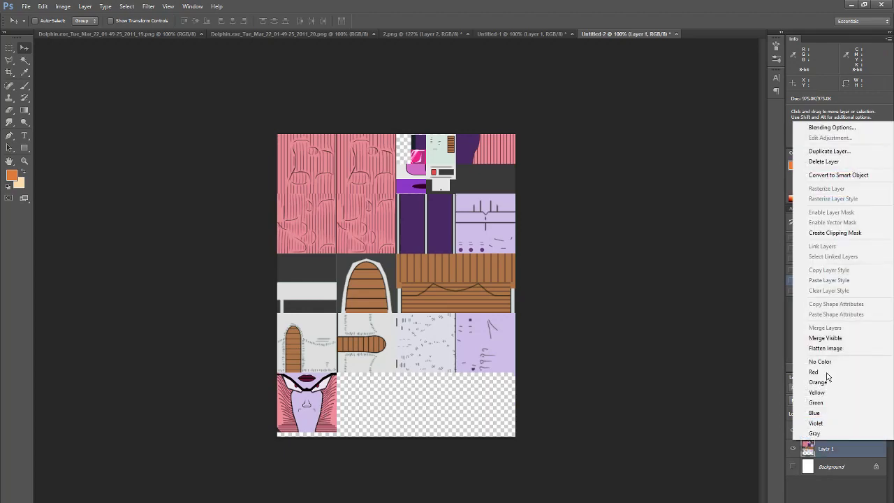
left_click(831, 342)
key("ctrl+a")
Step: Create a new document with the preset settings and paste the merged texture sheet into it
left_click(26, 6)
left_click(39, 20)
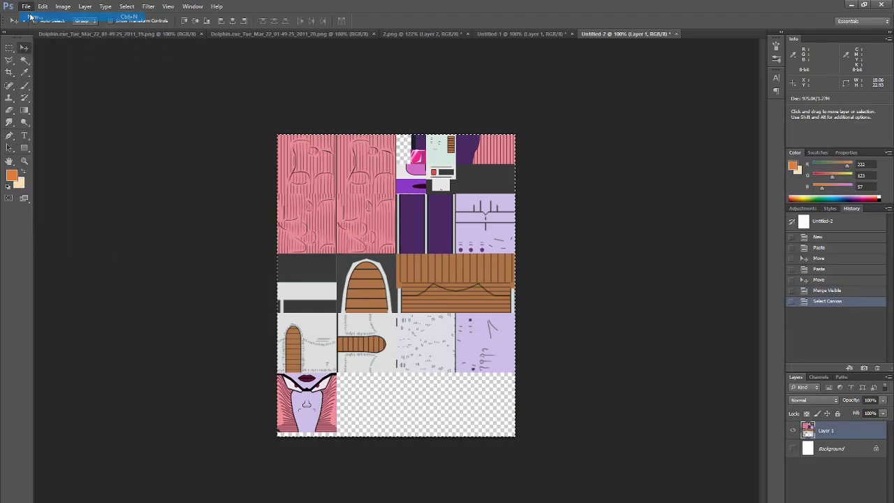
key("Return")
key("ctrl+v")
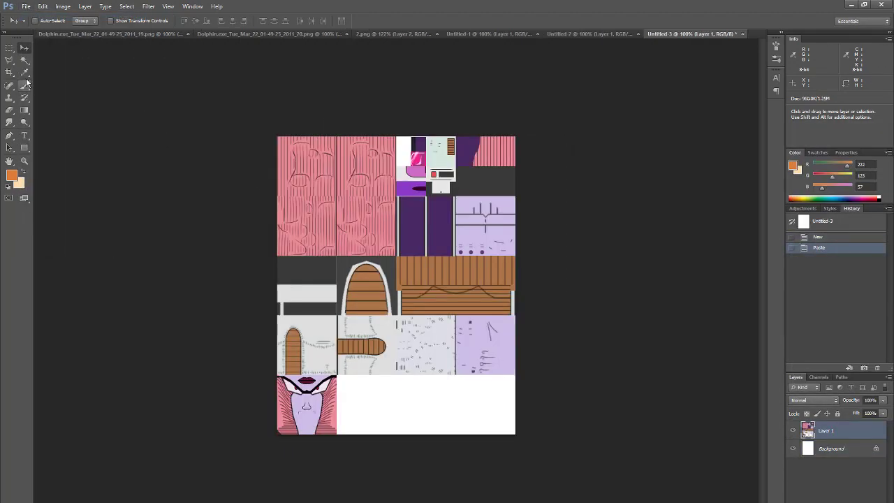
Step: Pick the dark grey (RGB 40, 40, 40) from the textures and fill the background layer with a rectangle covering the whole canvas
key("i")
left_click(23, 149)
left_click(831, 448)
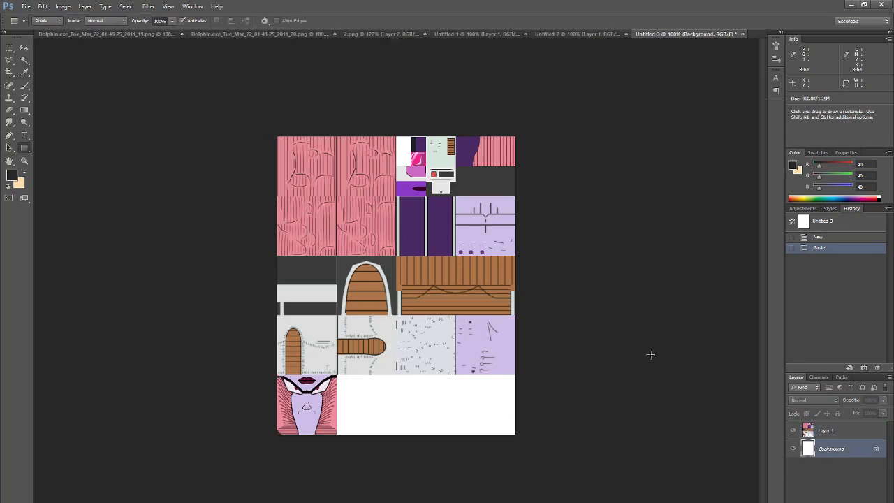
mouse_move(243, 110)
left_mouse_down()
mouse_move(549, 393)
mouse_move(551, 439)
left_mouse_up()
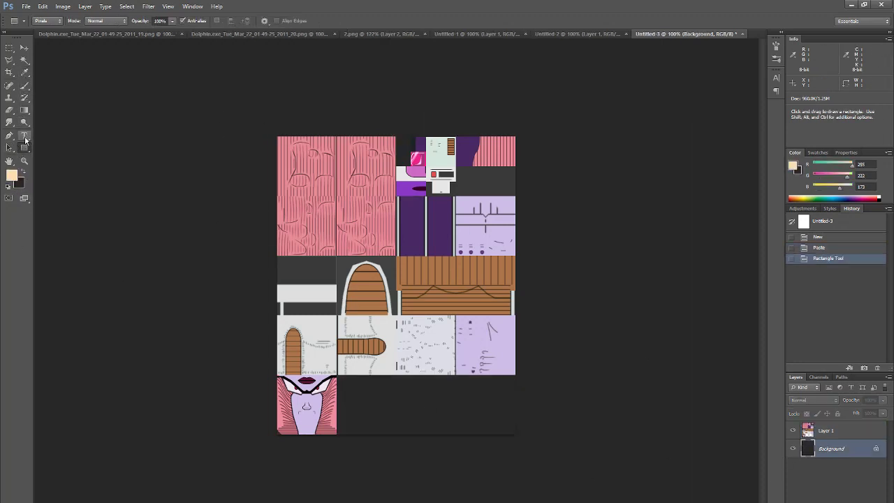
Step: Add the text "nemix" in light peach at 10 pt in the empty dark area beside the face texture
left_click(25, 136)
left_click(373, 413)
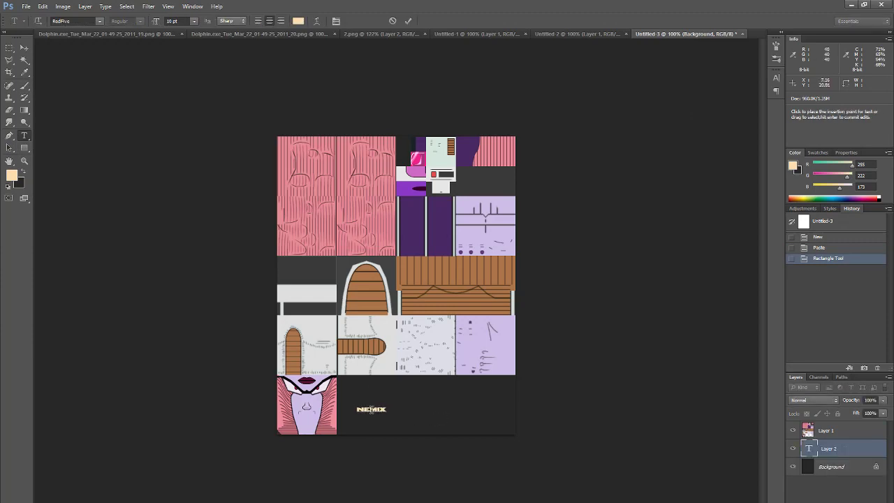
left_click(24, 48)
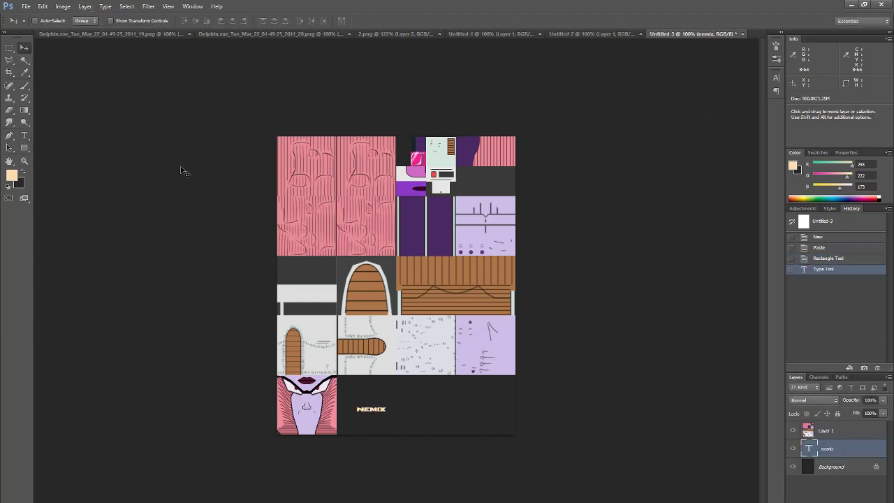
Step: Save the texture sheet to the Desktop as a PNG file named furiza
key("ctrl+shift+s")
left_click(309, 407)
left_click(258, 501)
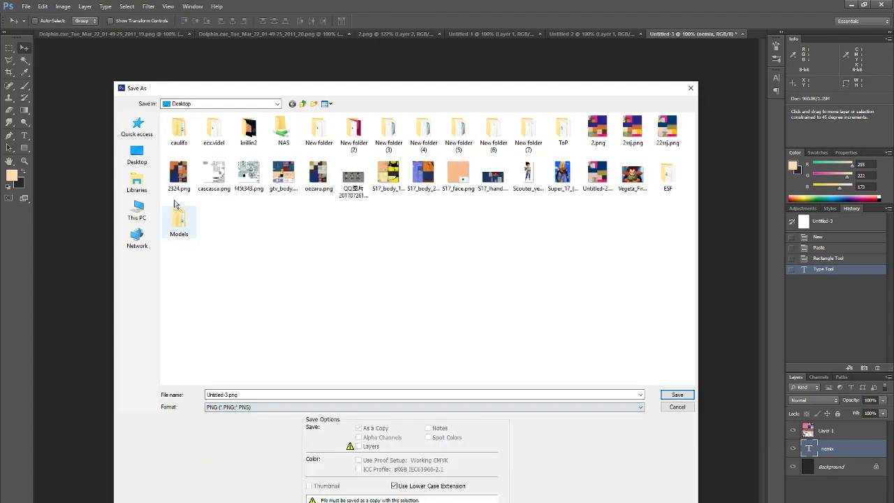
left_click(137, 183)
left_click(141, 159)
left_click(279, 395)
type("fun")
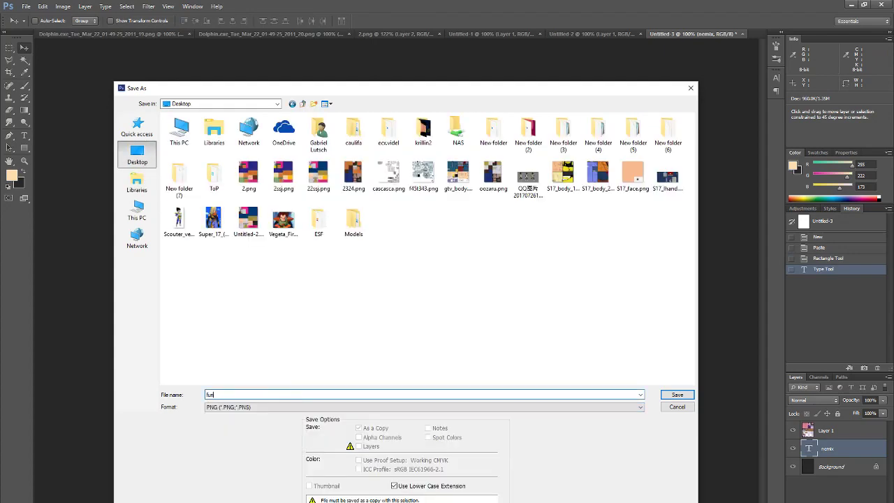
key("Return")
key("Return")
Step: Switch to Blender, split the 3D view vertically, turn the new area into a UV/Image Editor and widen it
key("alt+Tab")
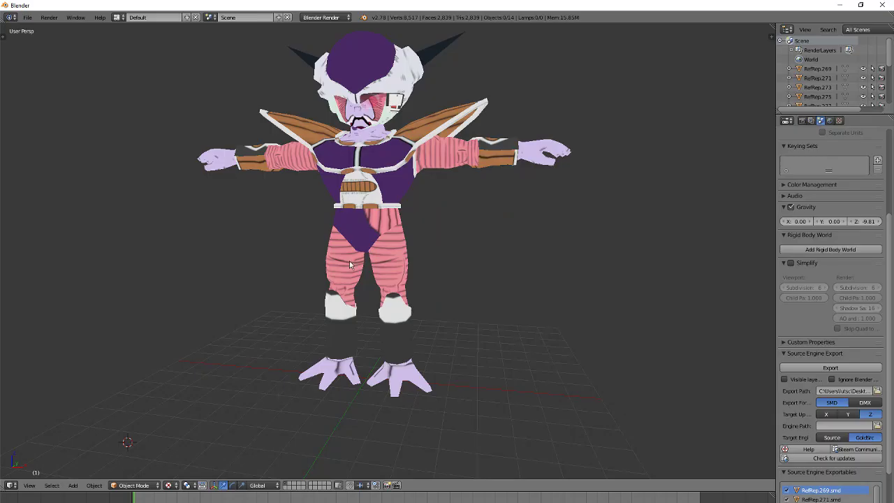
left_click_drag(772, 27, 558, 472)
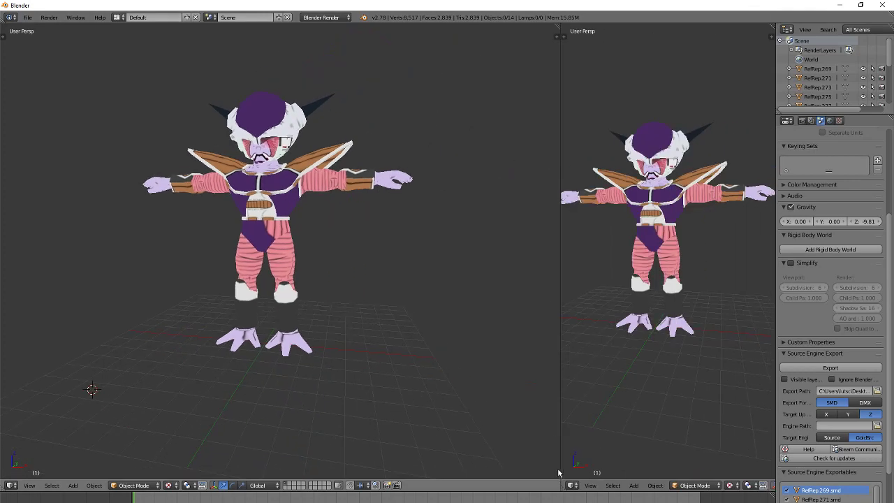
left_click(571, 485)
left_click(598, 413)
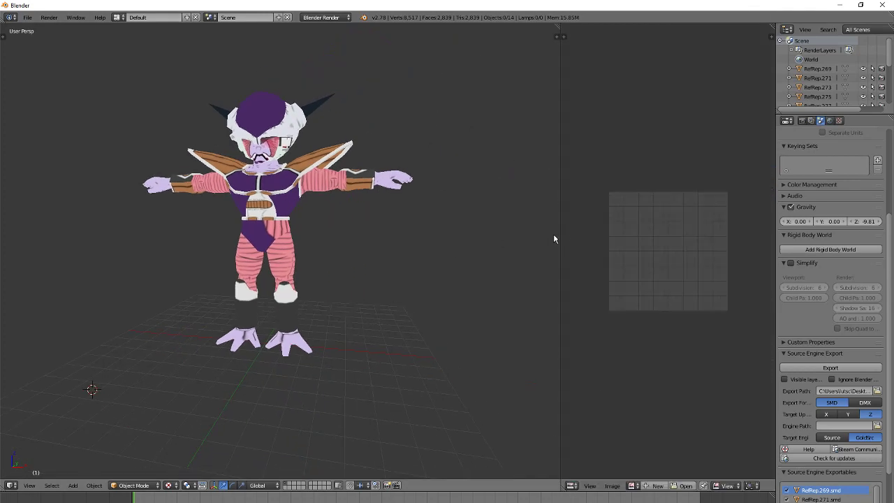
left_click_drag(558, 230, 460, 247)
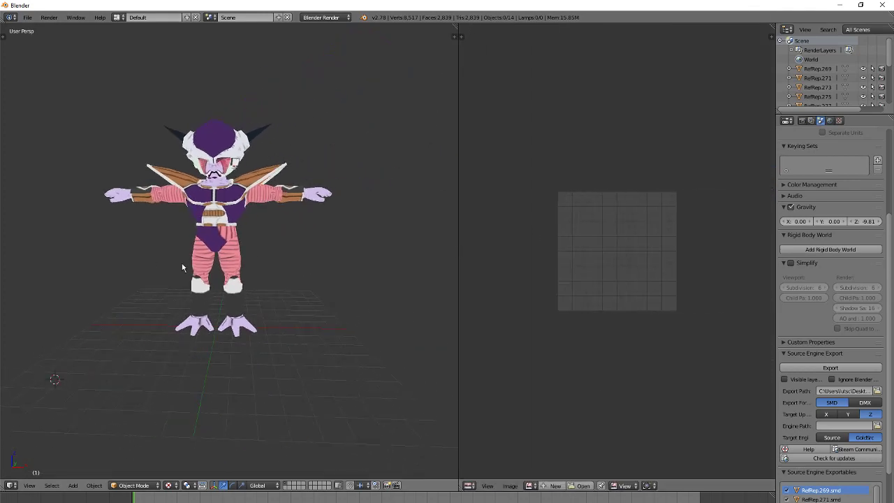
Step: Set the 3D view to front orthographic and open the feet and neck mesh in Edit Mode
key("KP_1")
key("KP_5")
scroll(254, 262, "up", 4)
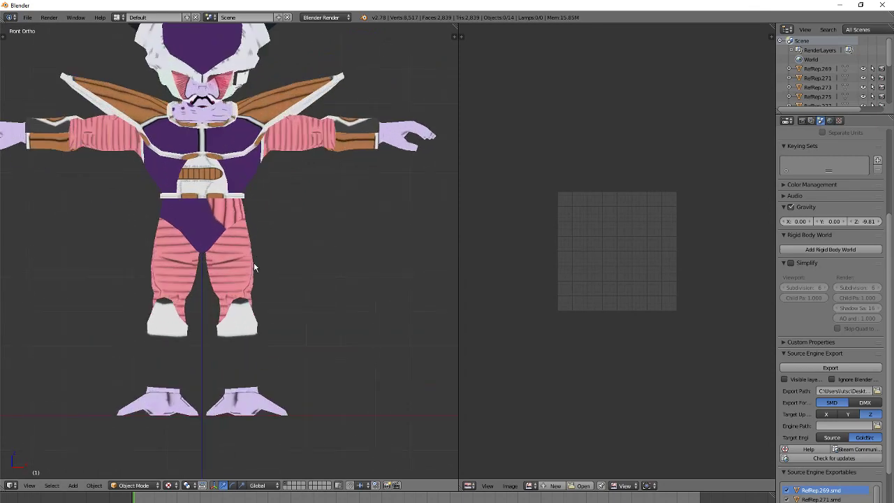
right_click(237, 405)
left_click(144, 485)
left_click(144, 468)
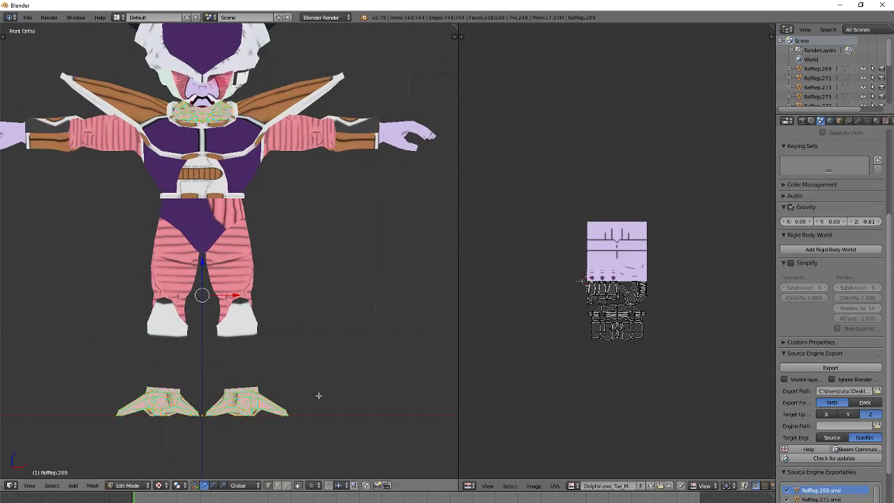
Step: Load furiza.png from the Desktop as the image for the feet and neck mesh
left_click(572, 485)
left_click(659, 485)
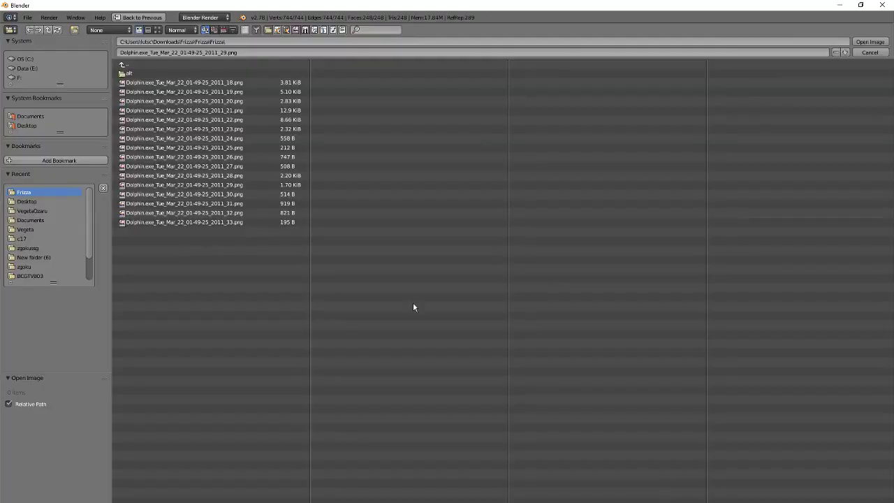
left_click(27, 126)
left_click(157, 29)
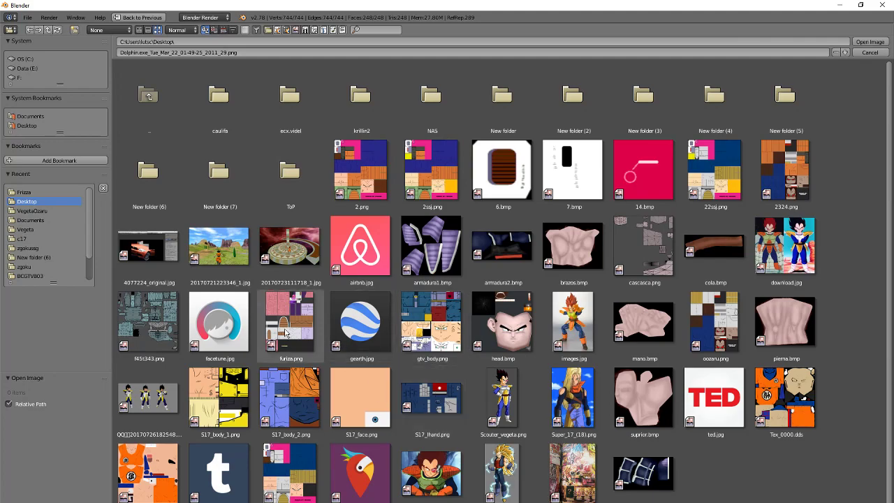
double_click(284, 332)
Step: Select all UVs of the feet and neck mesh, mirror them along Y, and shrink them over the texture sheet
scroll(595, 351, "down", 2)
key("a")
key("ctrl+m")
key("y")
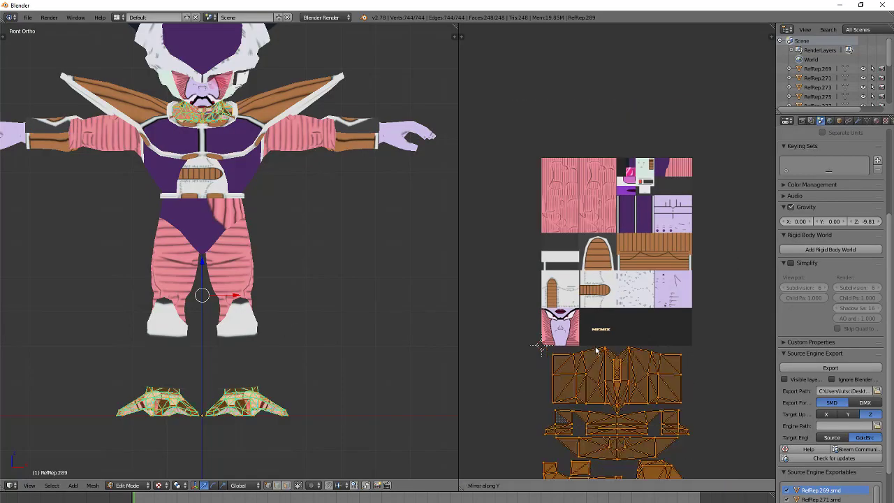
key("g")
left_click(730, 236)
key("s")
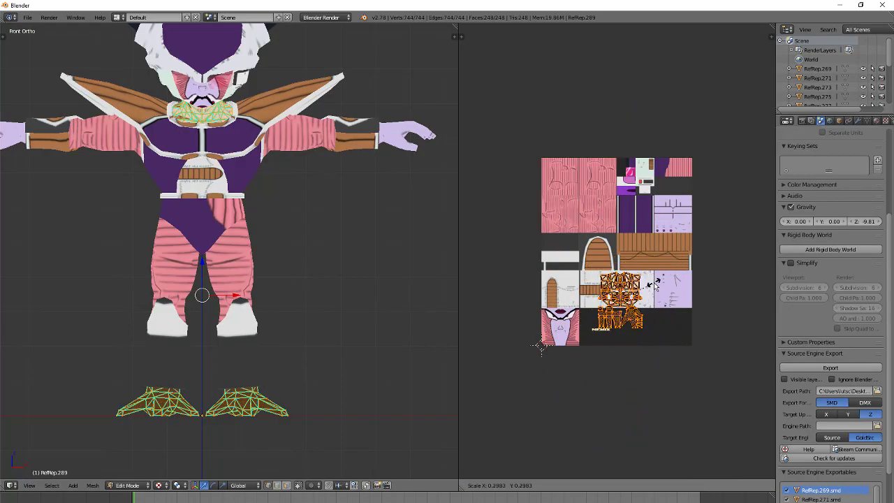
left_click(655, 286)
Step: Move the feet and neck UVs onto the lilac tile beside the dark purple strips
key("g")
scroll(706, 275, "up", 6)
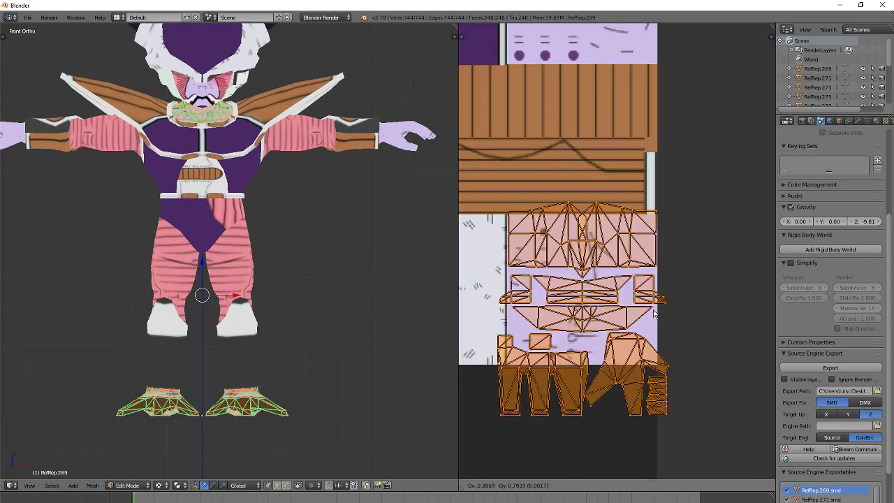
left_click(657, 241)
scroll(653, 242, "down", 3)
key("g")
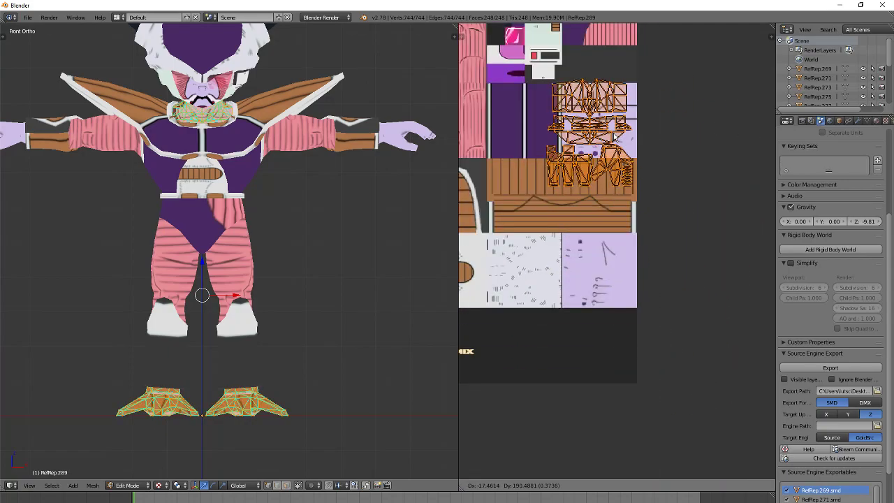
left_click(628, 131)
Step: Scale the feet and neck UVs closer to the lilac tile's size and reposition them within it
scroll(627, 131, "up", 2)
middle_click_drag(627, 131, 648, 290)
key("s")
left_click(701, 235)
key("g")
left_click(693, 221)
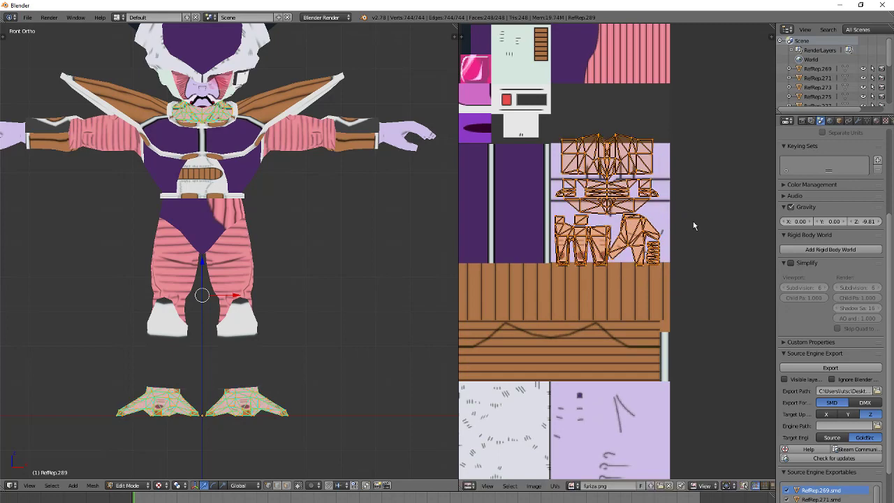
Step: Stretch the feet and neck UVs separately along X and Y to fit the lilac tile and recentre them
key("s")
key("x")
left_click(703, 221)
key("s")
key("y")
left_click(700, 224)
key("g")
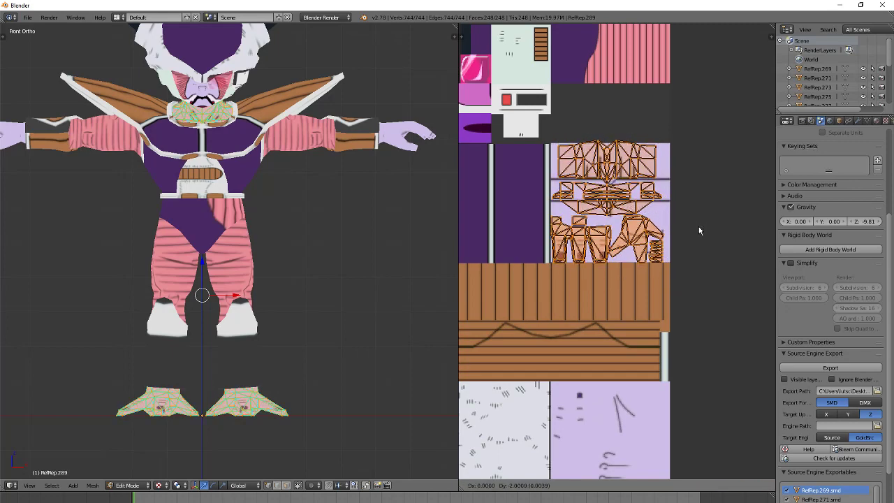
left_click(699, 226)
Step: Fine-tune the overall scale and position of the feet and neck UVs so they stay inside the lilac tile
key("s")
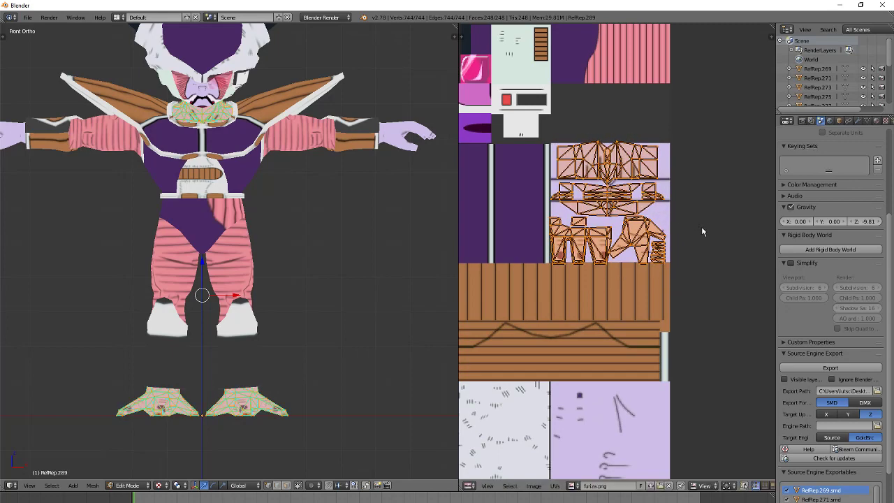
left_click(699, 230)
key("g")
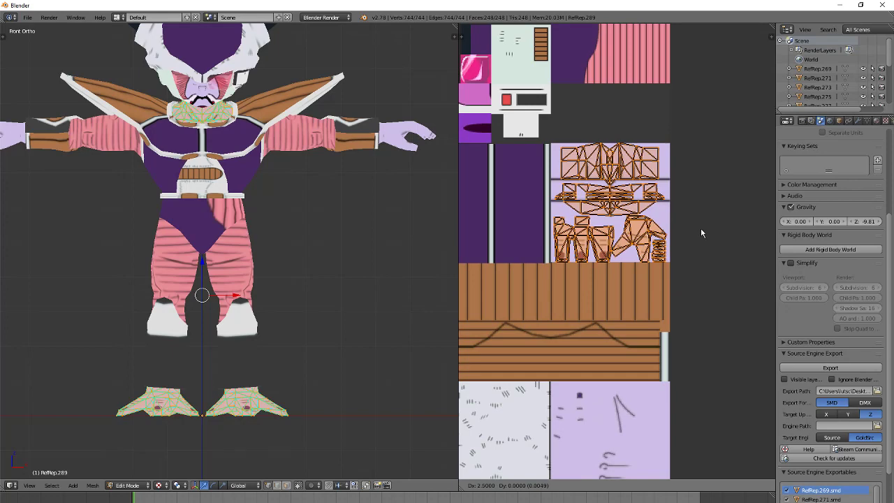
left_click(701, 229)
key("s")
left_click(700, 230)
scroll(699, 228, "up", 1)
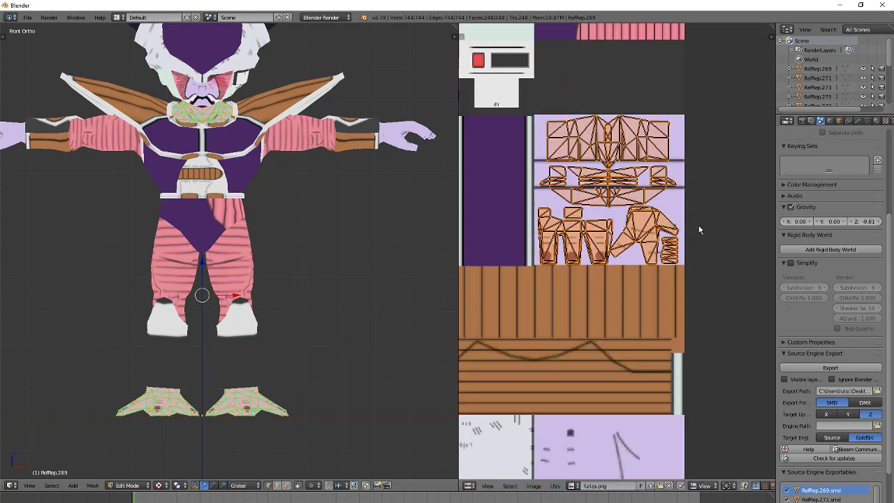
Step: Leave Edit Mode on the feet and neck mesh and open the armour and shin guard mesh for editing
left_click(133, 486)
left_click(129, 474)
right_click(240, 377)
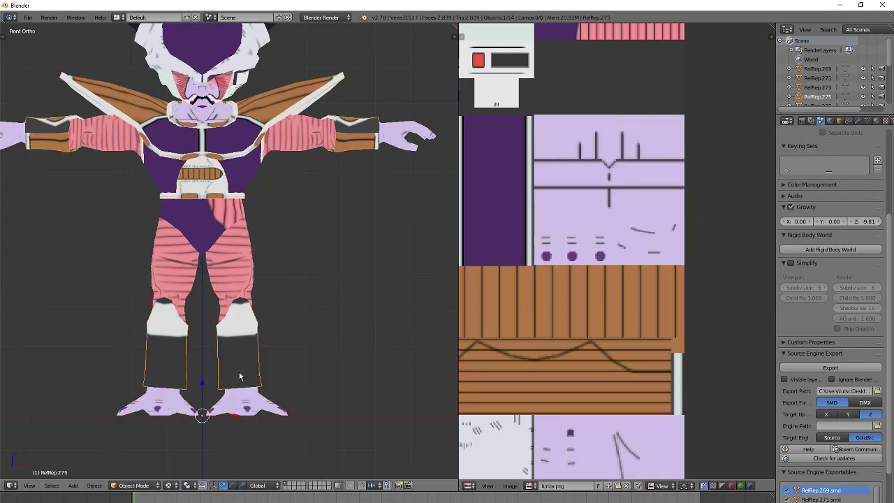
left_click(133, 486)
left_click(129, 465)
Step: Assign the furiza.png image to the armour and shin guard mesh
scroll(545, 410, "down", 2)
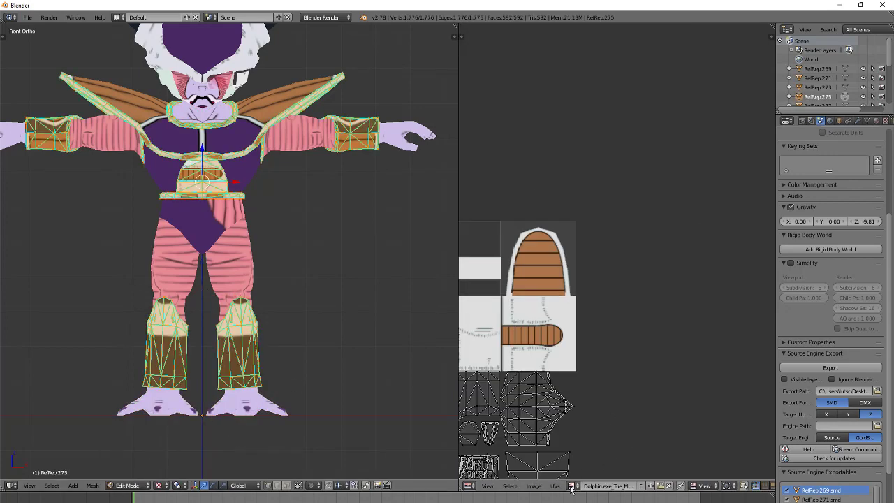
left_click(572, 485)
scroll(583, 474, "down", 5)
left_click(586, 472)
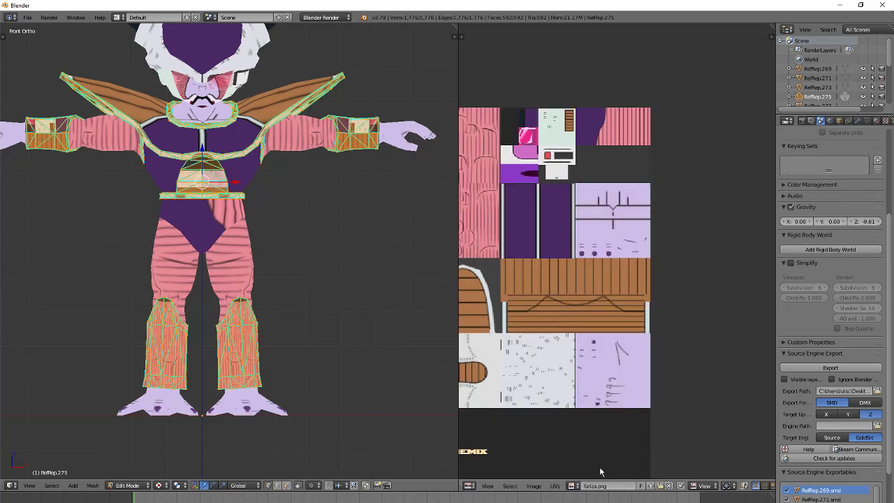
Step: Select all armour UVs, mirror them along Y, move them up over the texture sheet and scale them down
key("a")
key("g")
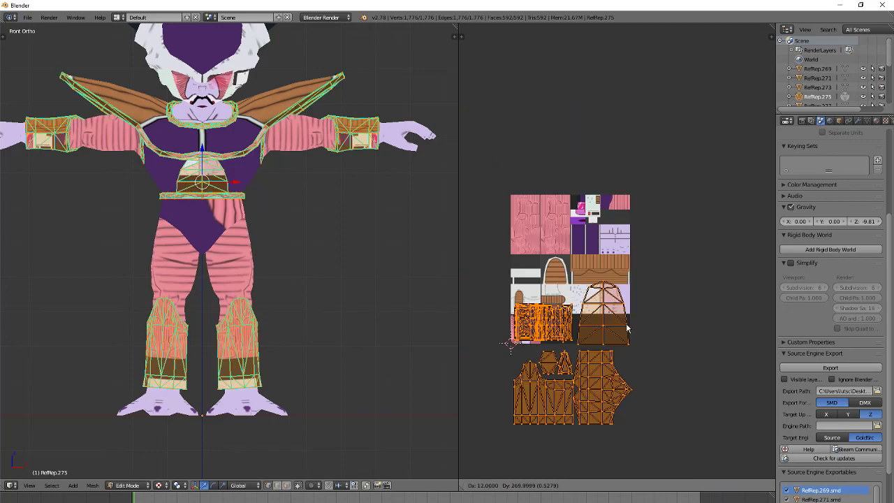
left_click(619, 271)
key("s")
left_click(593, 279)
Step: Move all armour UVs onto the brown and white armour tiles and scale them down towards the tile size
scroll(593, 281, "up", 3)
key("g")
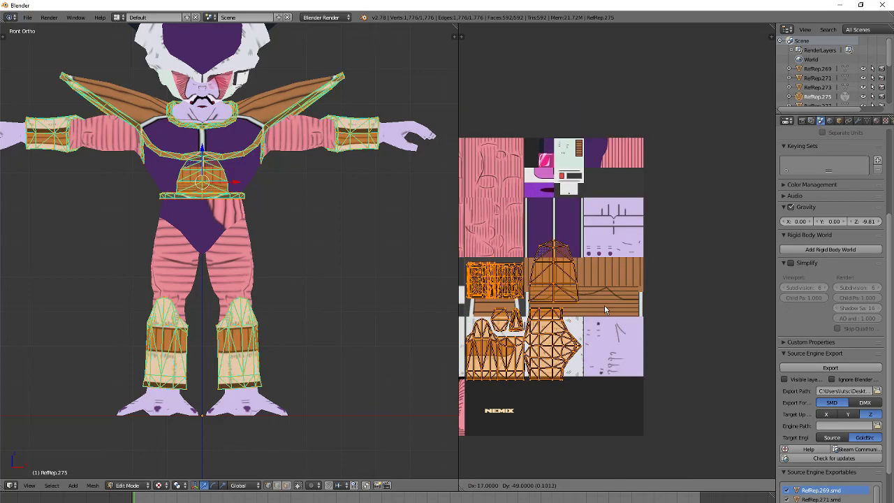
left_click(605, 308)
scroll(605, 308, "up", 1)
key("g")
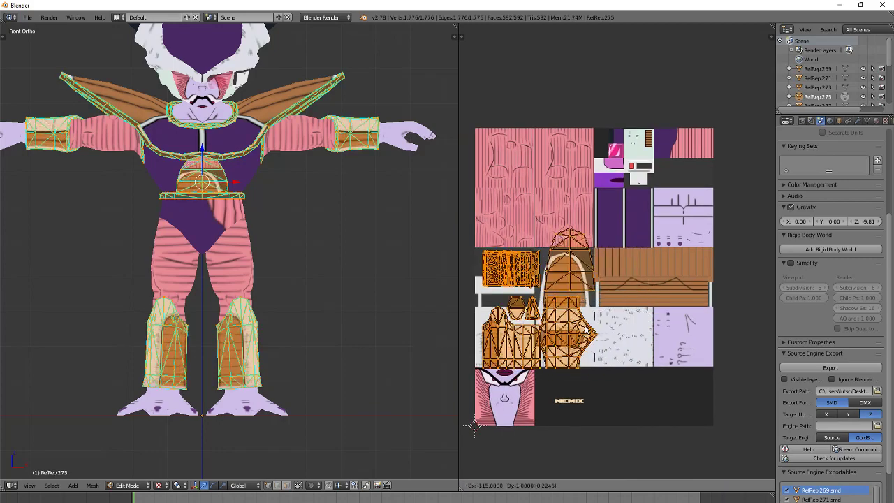
left_click(581, 334)
key("g")
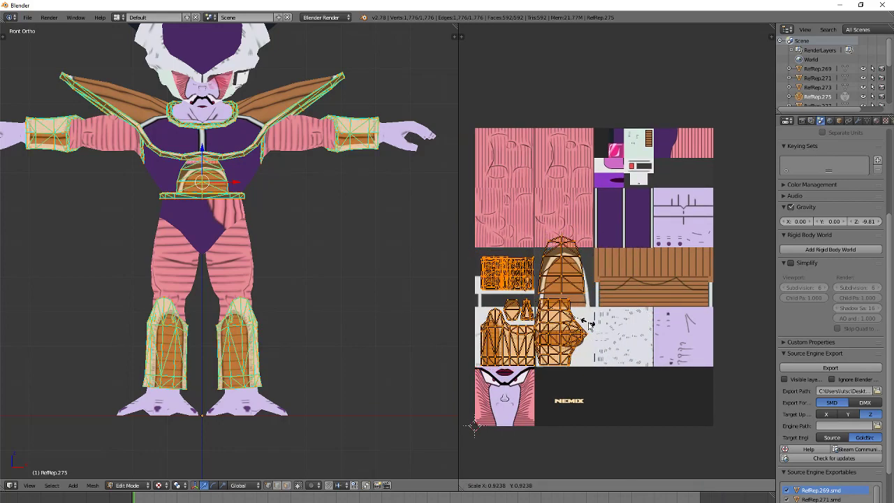
left_click(597, 330)
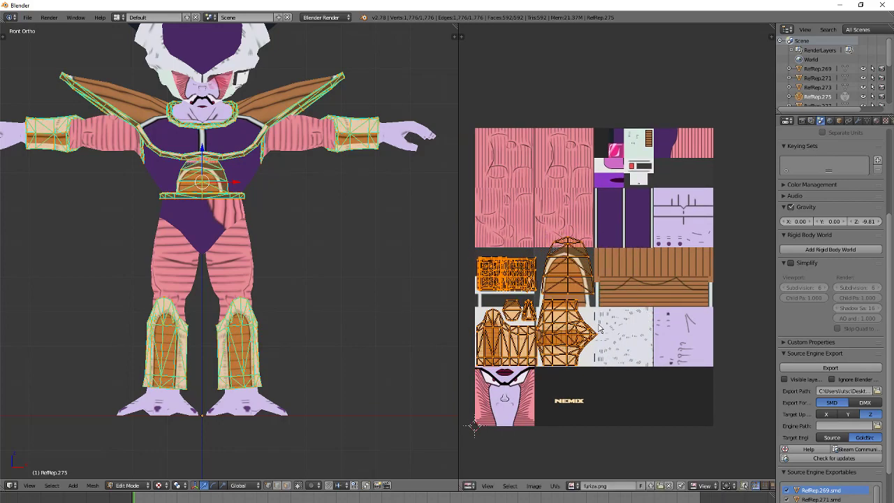
Step: Squash the armour UVs along Y and move them down so the waist plate sits on its arched tile
key("s")
key("y")
left_click(596, 327)
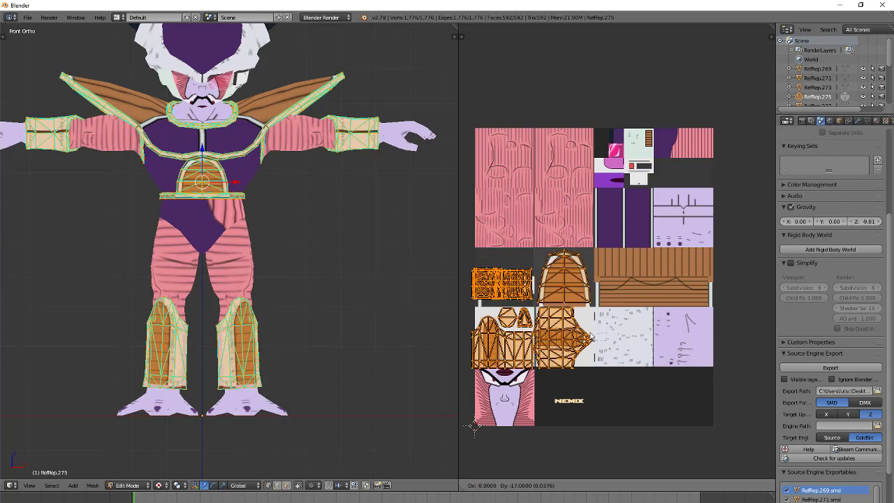
scroll(699, 269, "up", 3)
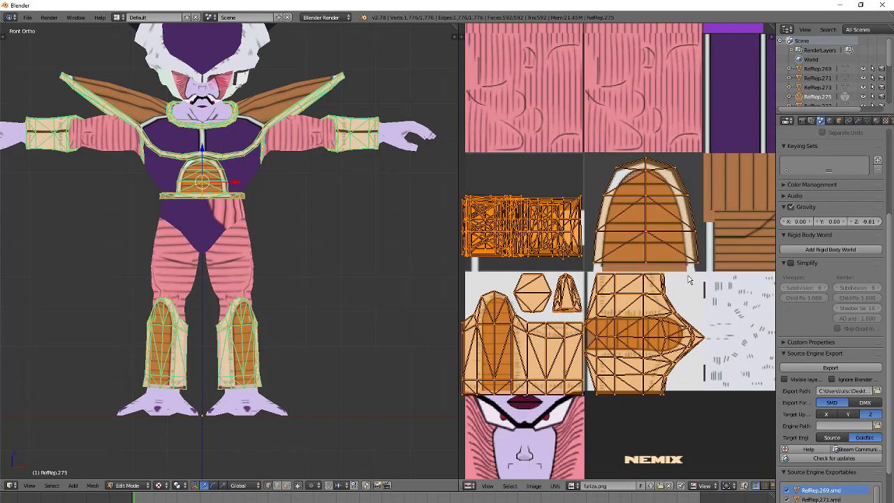
scroll(688, 279, "down", 2)
Step: Fine-tune the armour UVs' Y scale and shift them down to align the waist plate with the arched brown tile
key("s")
key("y")
left_click(688, 279)
key("s")
key("y")
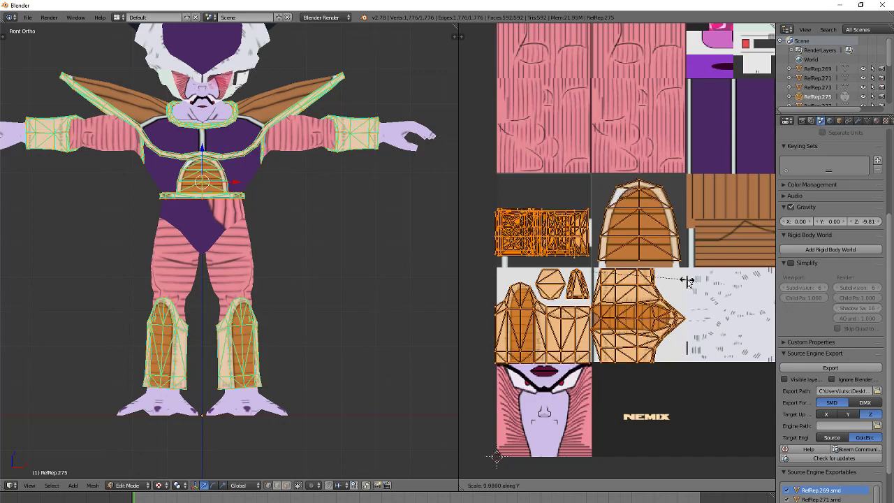
left_click(690, 283)
key("g")
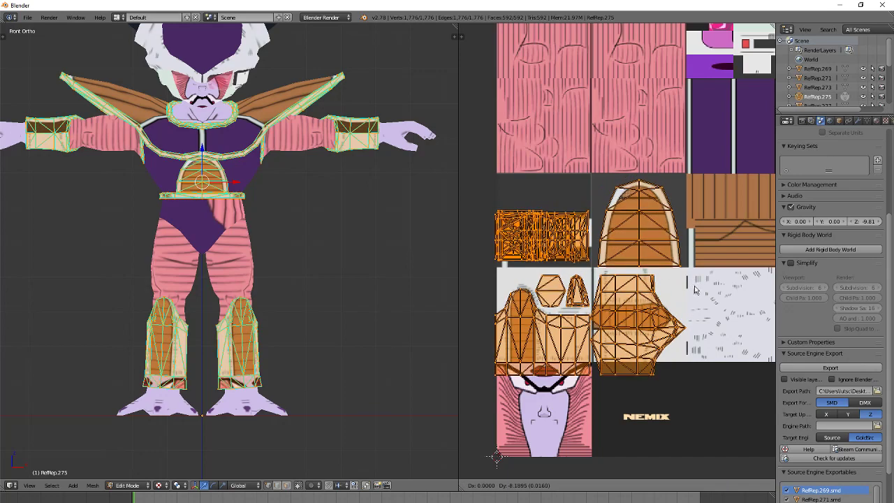
left_click(694, 290)
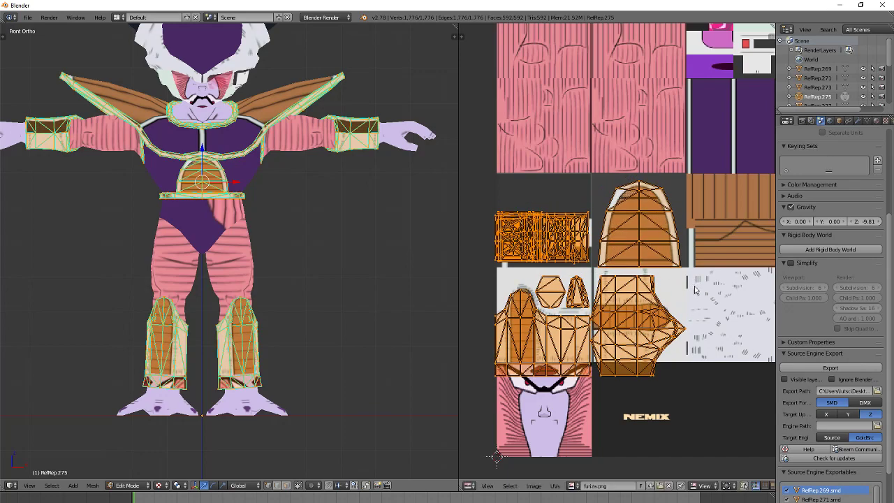
Step: Select only the shin and wrist guard UVs, move them up and scale them along Y to fit their white tiles
key("a")
key("a")
key("a")
key("b")
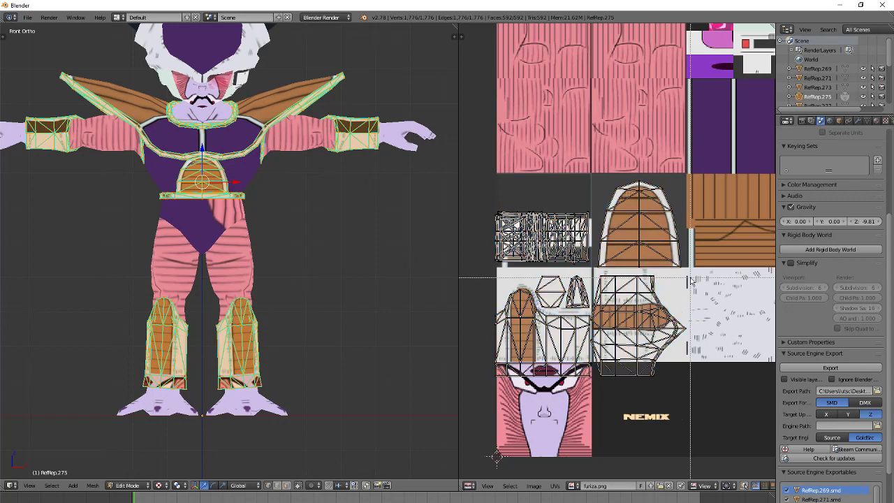
left_click_drag(601, 346, 459, 468)
key("b")
key("g")
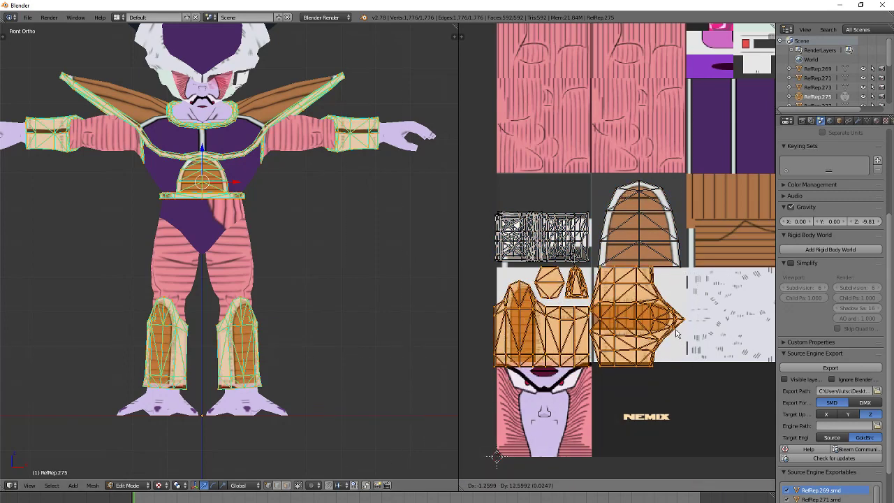
key("s")
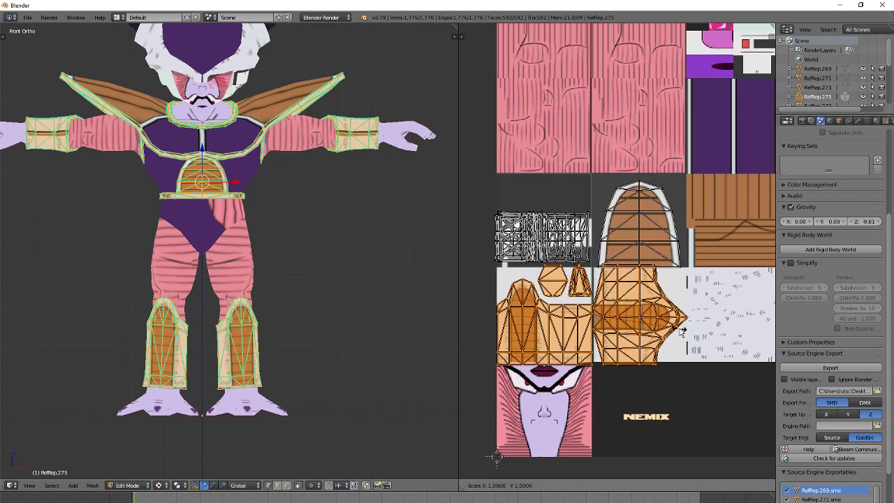
key("y")
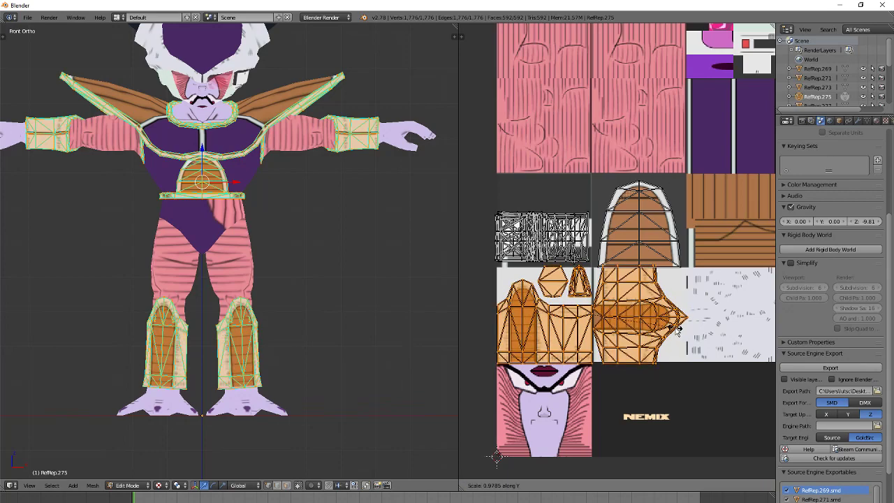
left_click(673, 334)
Step: Select only the dense armour trim UVs, scale them down, adjust their width along X and centre them on the plain white strip
scroll(674, 334, "up", 1)
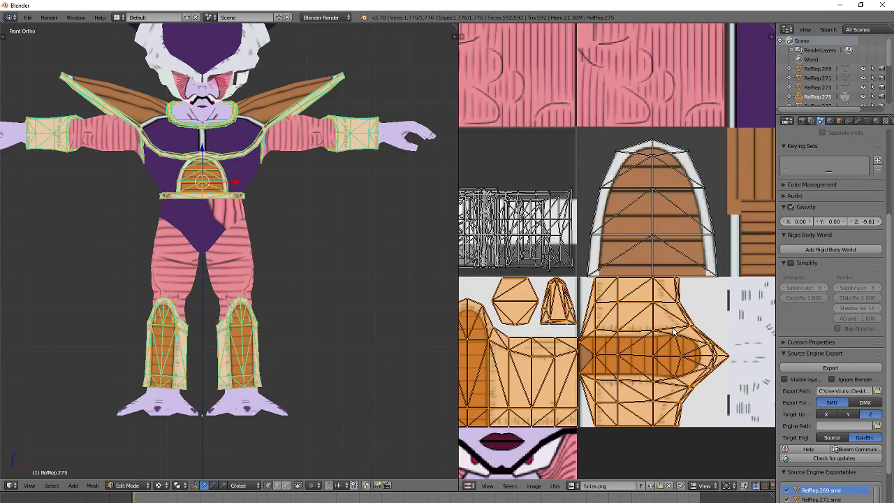
middle_click_drag(555, 342, 564, 343)
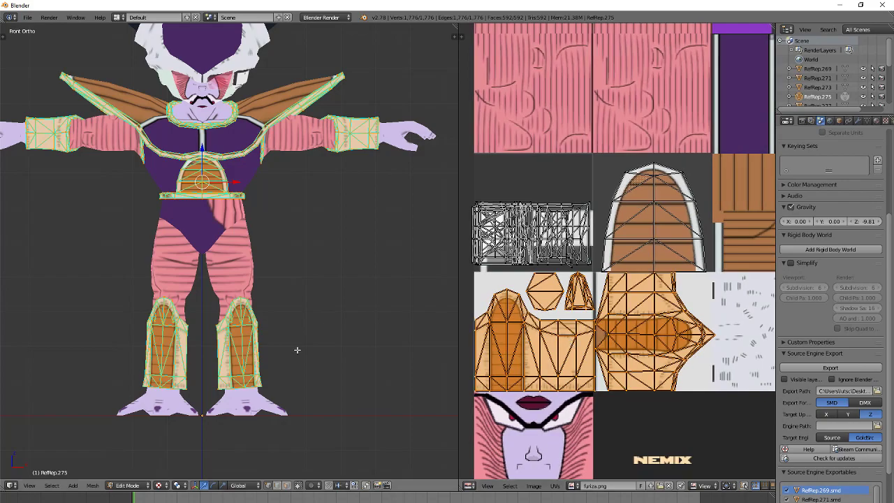
scroll(298, 350, "up", 1)
middle_click_drag(317, 357, 184, 328)
key("a")
key("a")
key("a")
key("b")
left_click_drag(599, 195, 549, 251)
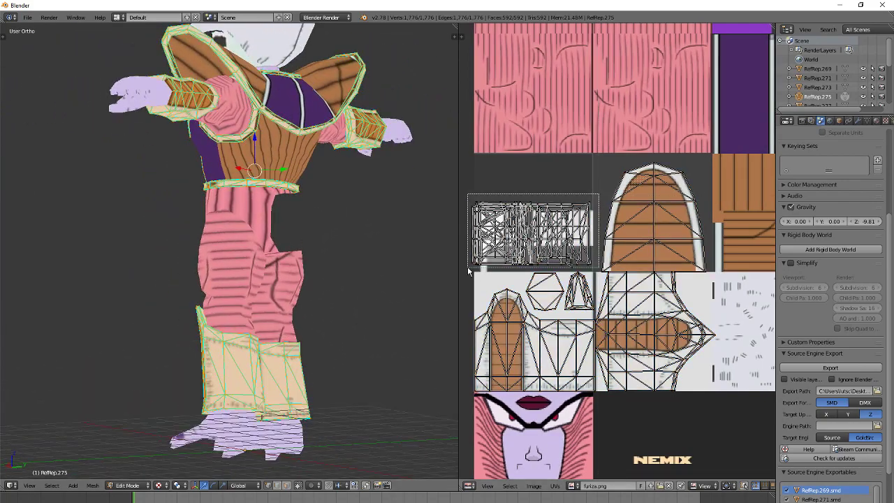
left_click_drag(468, 268, 468, 270)
key("s")
left_click(585, 215)
key("s")
key("x")
left_click(605, 211)
key("g")
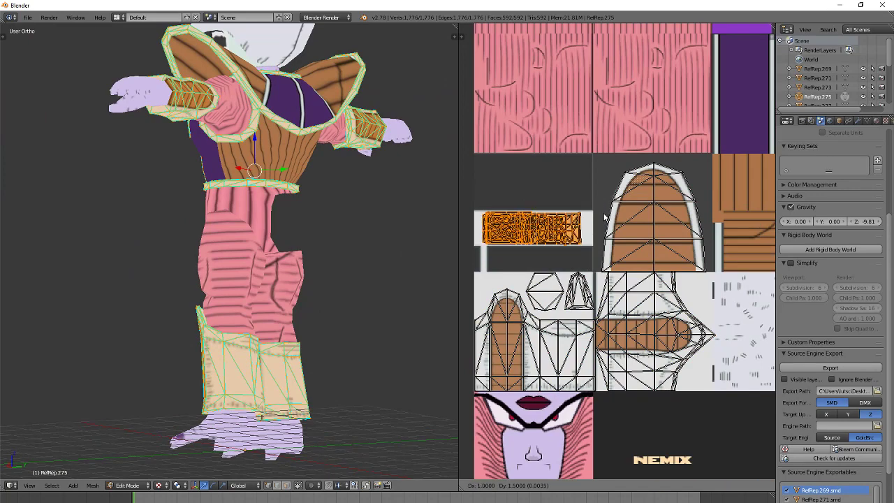
left_click(605, 218)
Step: Leave Edit Mode on the armour mesh and open the pink arm and leg mesh for editing
key("a")
scroll(606, 220, "down", 2)
middle_click_drag(272, 261, 309, 257)
key("a")
left_click(141, 487)
left_click(142, 473)
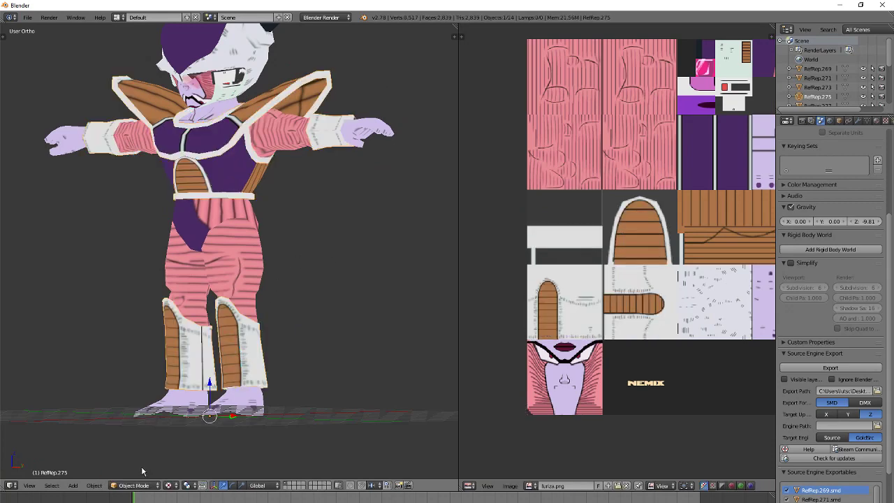
right_click(238, 282)
left_click(145, 486)
left_click(149, 466)
Step: Select all arm and leg UVs and assign the furiza.png image to them
scroll(614, 349, "down", 2)
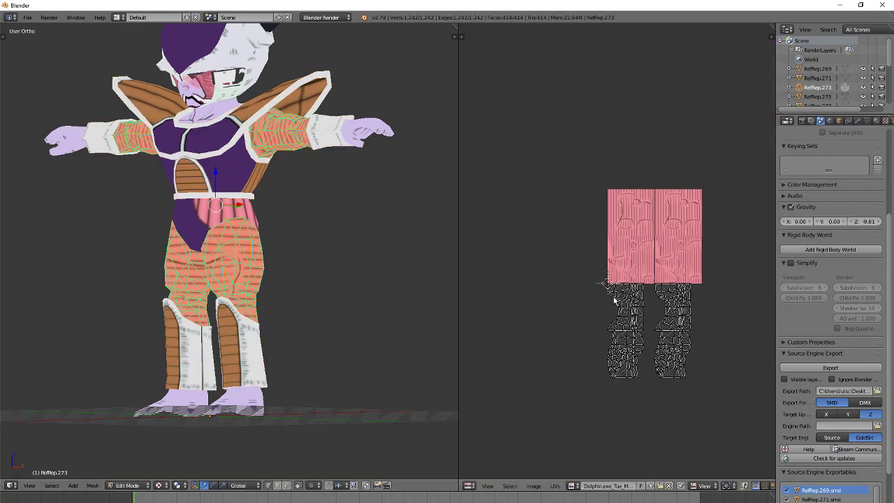
key("a")
scroll(612, 457, "down", 18)
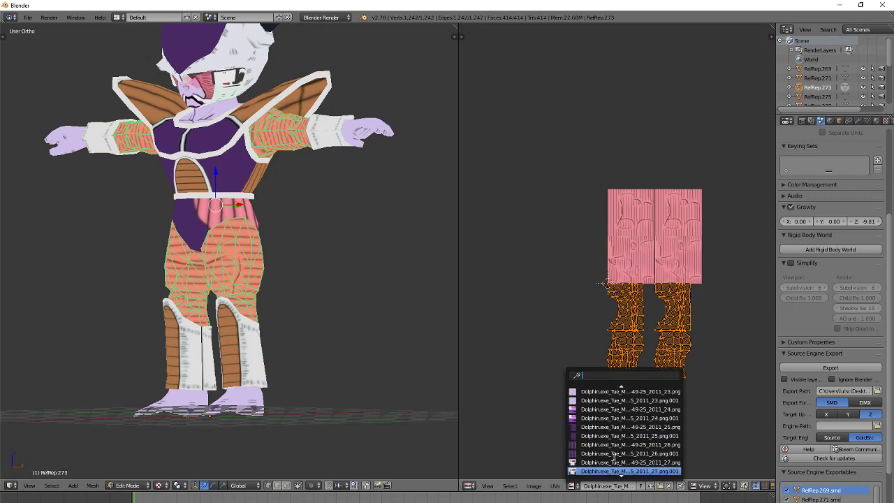
left_click(593, 472)
scroll(661, 406, "down", 4)
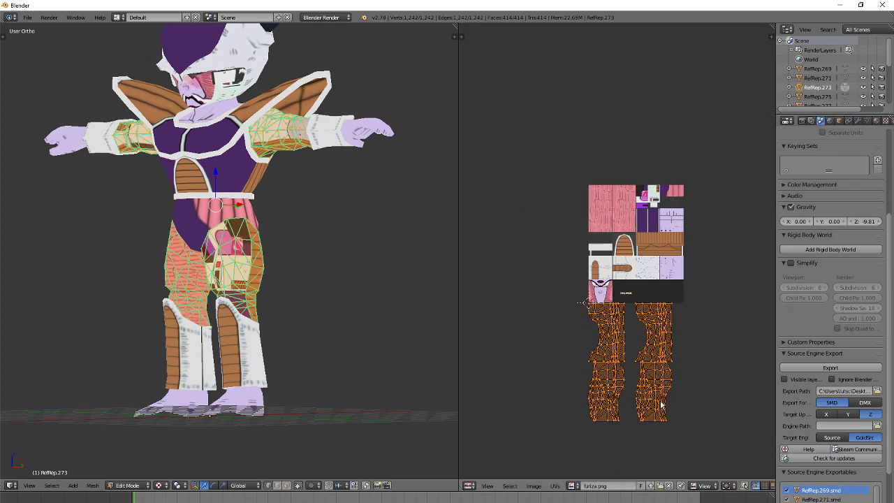
Step: Mirror the arm and leg UVs along Y, move them up over the texture sheet and scale them down
key("ctrl+m")
key("y")
key("g")
left_click(661, 175)
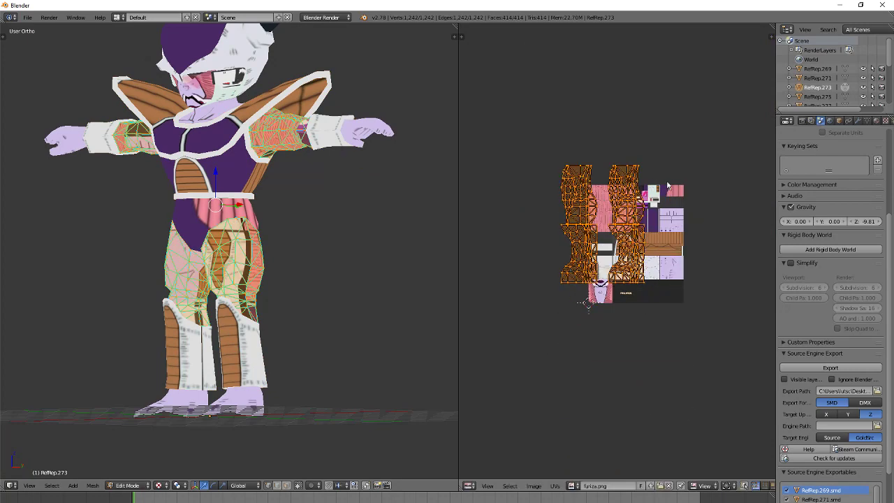
key("s")
left_click(632, 202)
Step: Move the arm and leg UVs onto the two pink tiles and scale them along X and Y to fit
scroll(630, 208, "up", 3)
middle_click_drag(631, 209, 631, 271)
key("g")
left_click(652, 245)
scroll(652, 245, "up", 2)
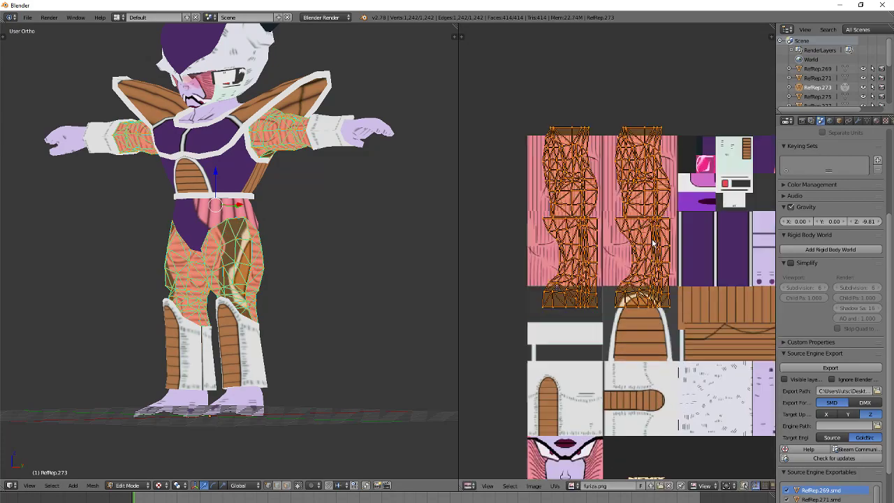
key("s")
key("x")
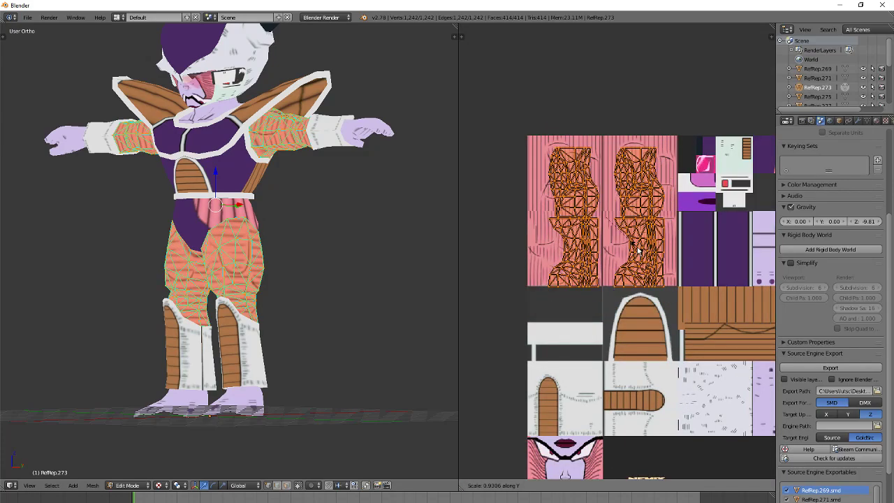
key("x")
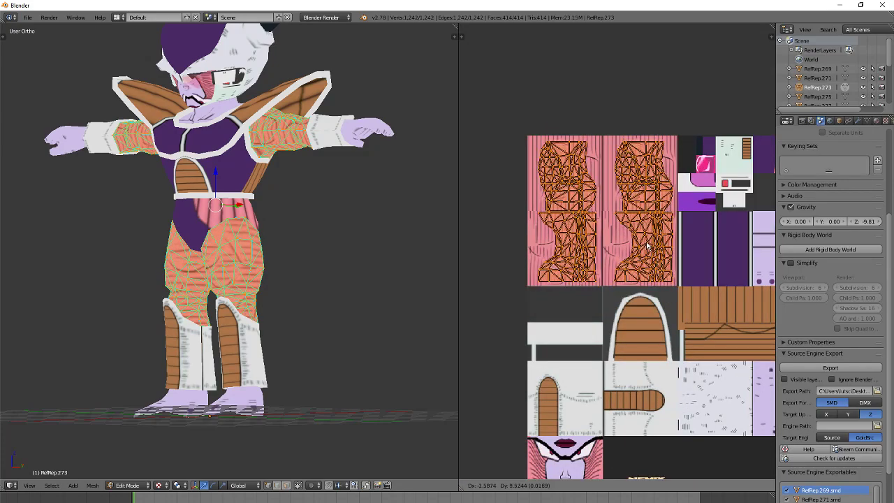
key("y")
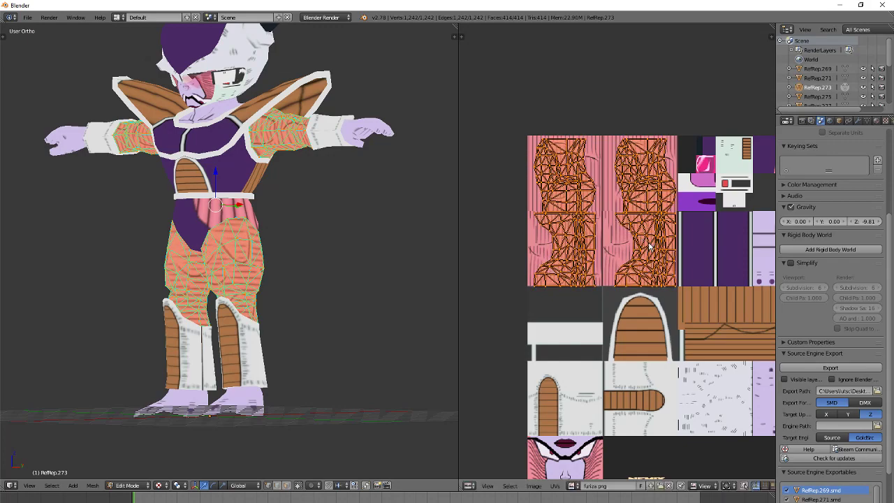
Step: Nudge the arm and leg UVs within the pink tiles while checking the leg creases from the side and front
scroll(650, 245, "up", 2)
scroll(262, 250, "up", 3)
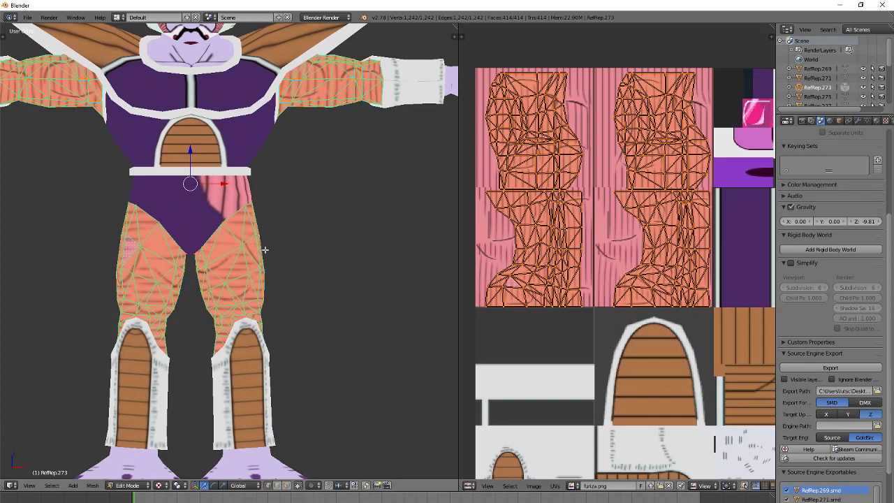
middle_click_drag(265, 249, 209, 273)
middle_click_drag(659, 202, 664, 223)
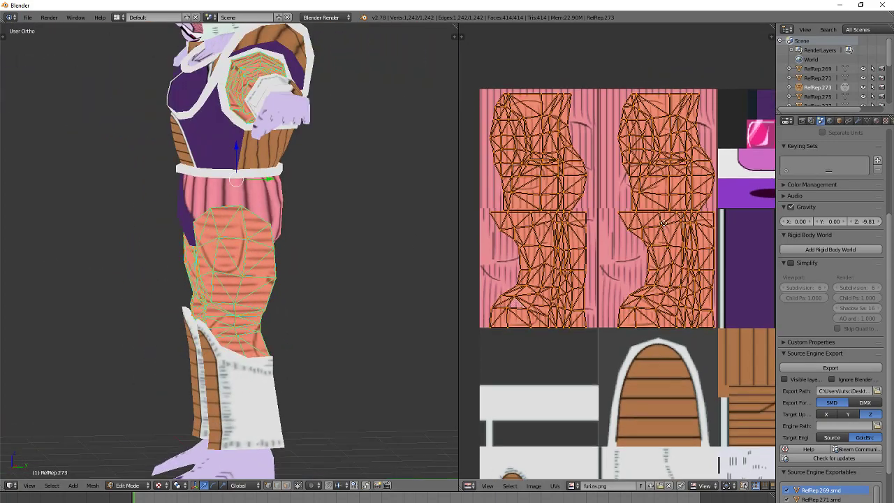
key("g")
left_click(660, 221)
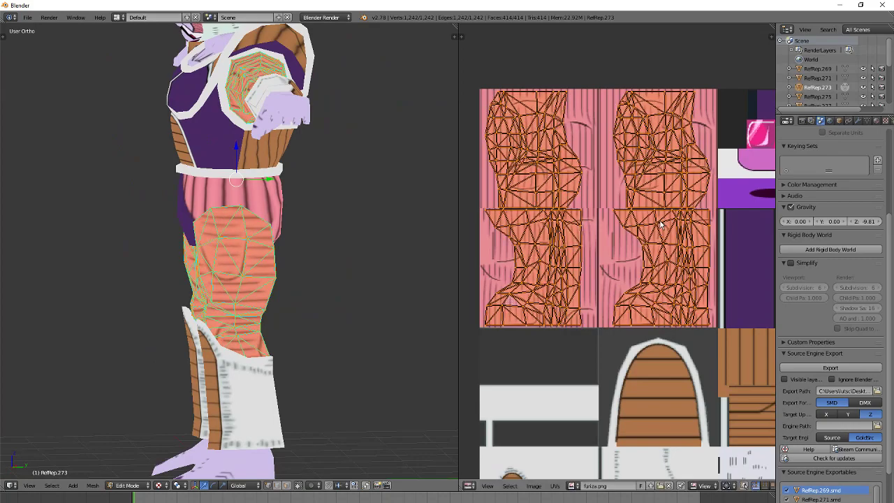
key("KP_1")
scroll(355, 244, "up", 3)
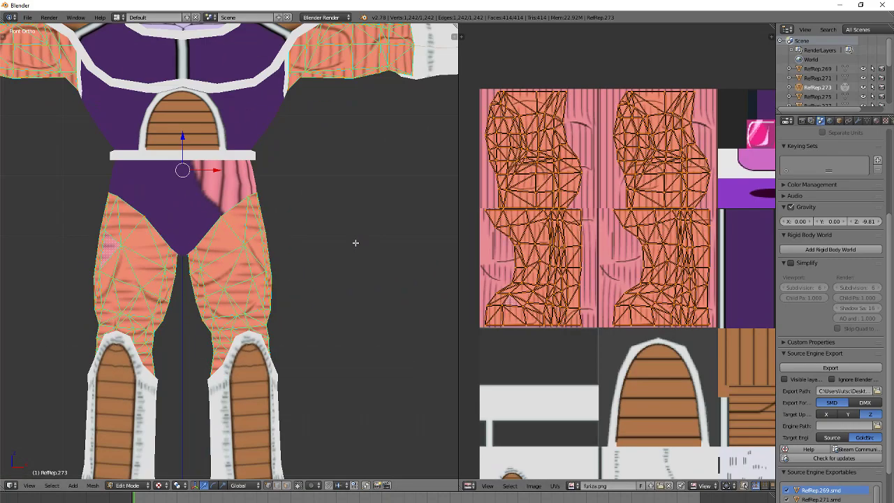
key("g")
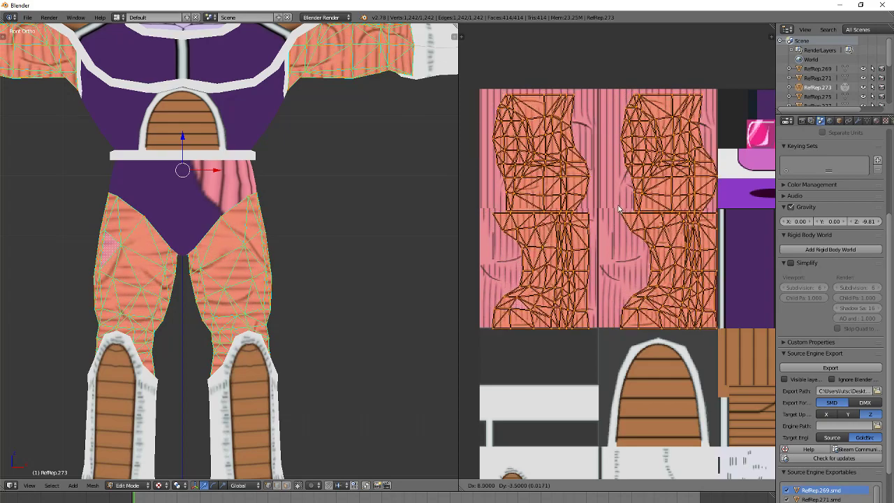
left_click(614, 207)
Step: Try to fit the second limb UV island to the second pink tile by moving it and scaling it along X
key("a")
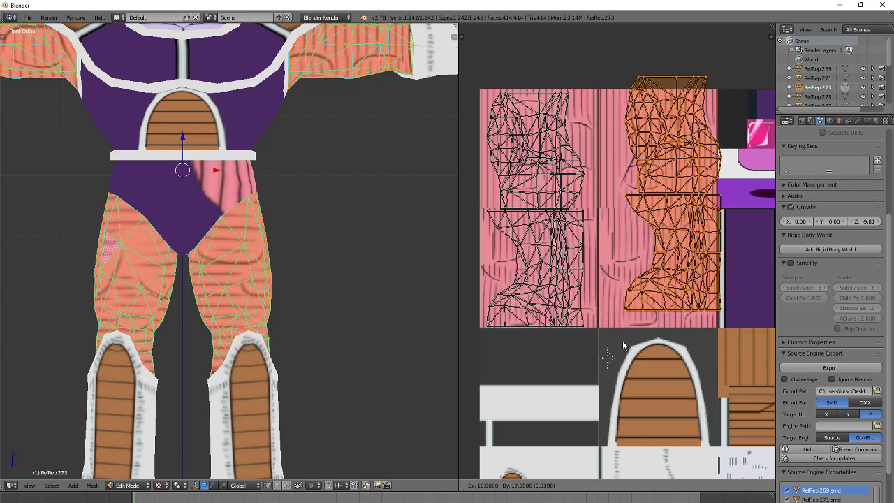
key("g")
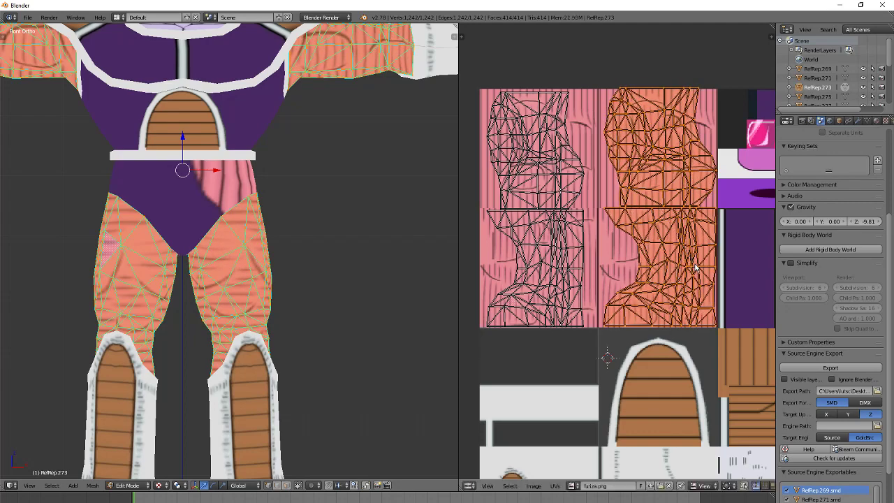
key("g")
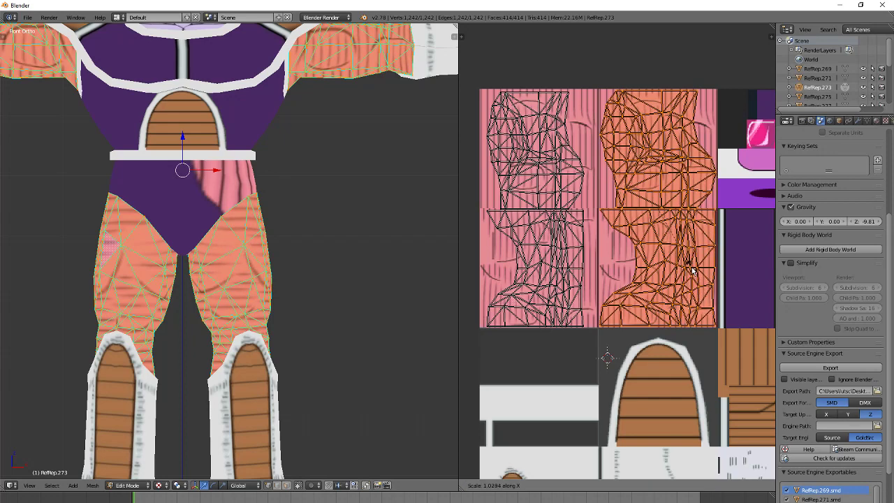
key("g")
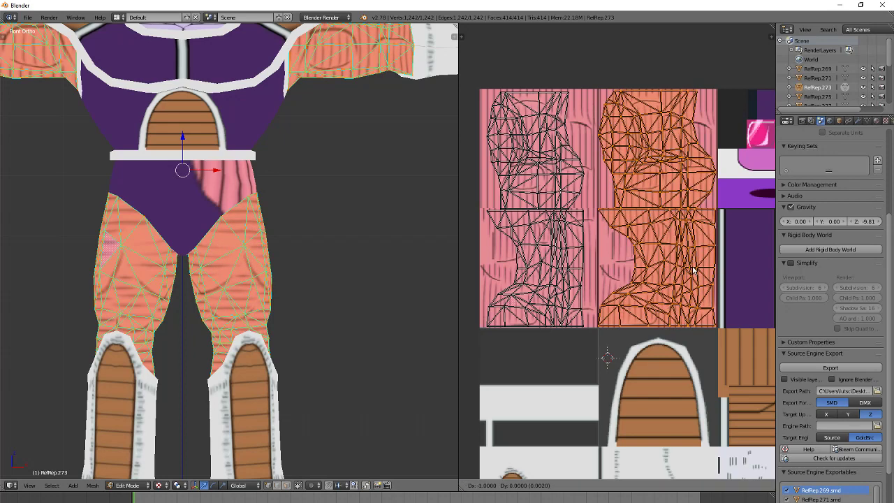
key("g")
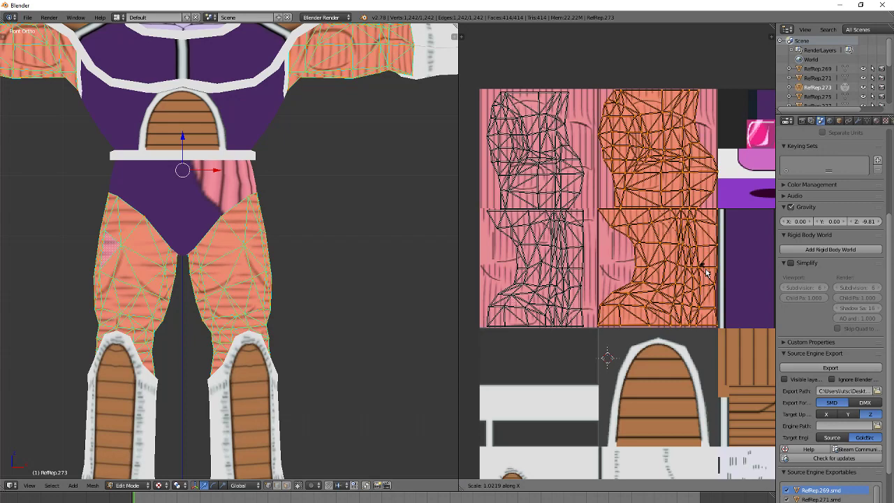
key("g")
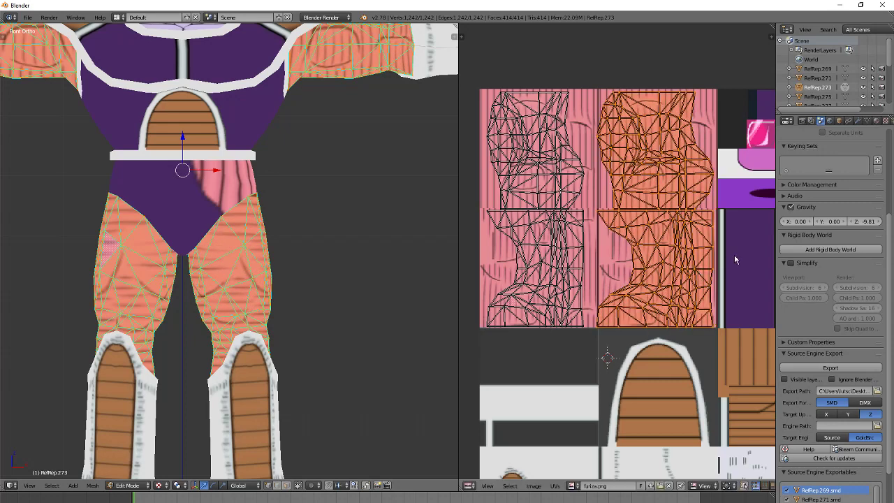
Step: Shrink the second limb UV island, narrow it along X and move it against the left edge of the second pink tile
key("s")
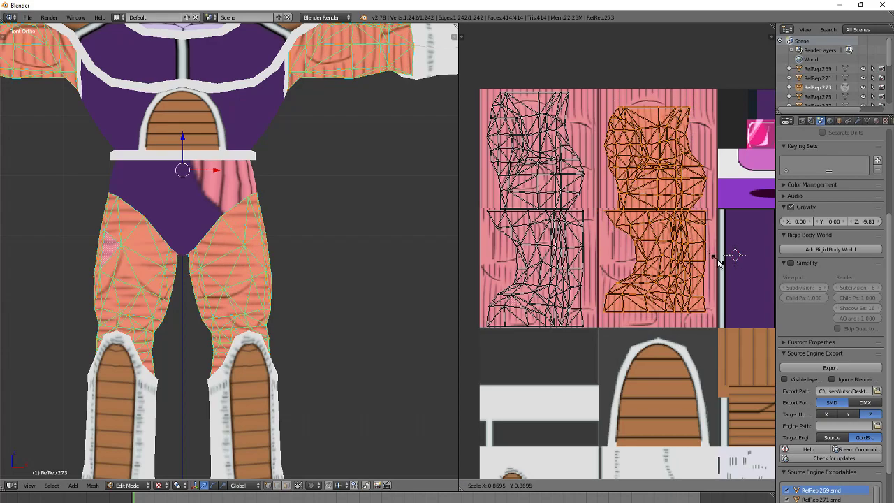
key("x")
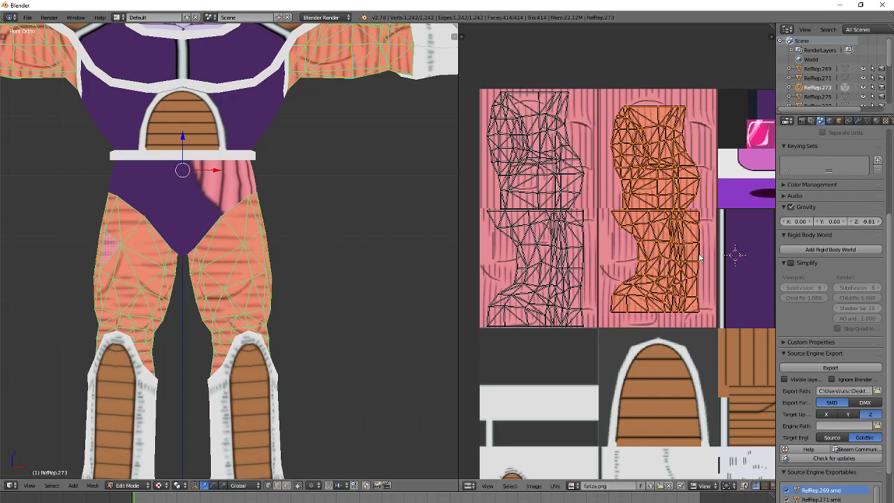
key("g")
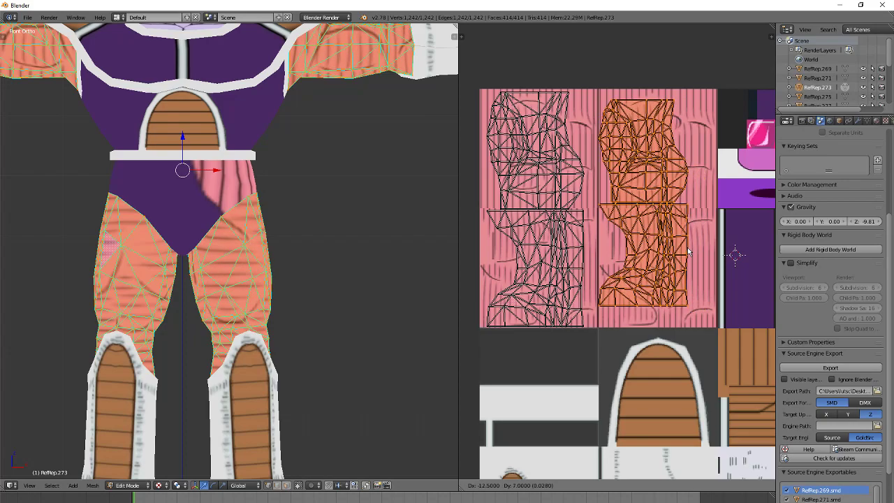
left_click(689, 253)
scroll(688, 250, "down", 2)
scroll(681, 238, "up", 2)
middle_click_drag(667, 211, 665, 231)
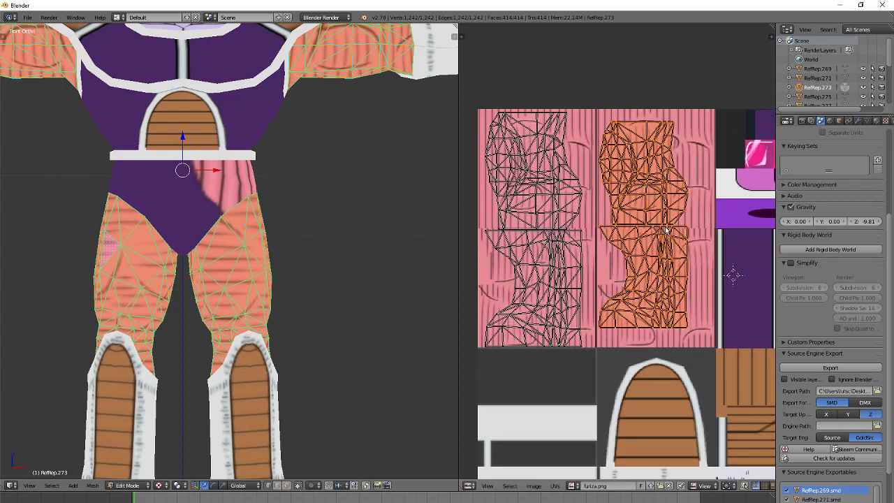
middle_click_drag(304, 156, 285, 218, "shift")
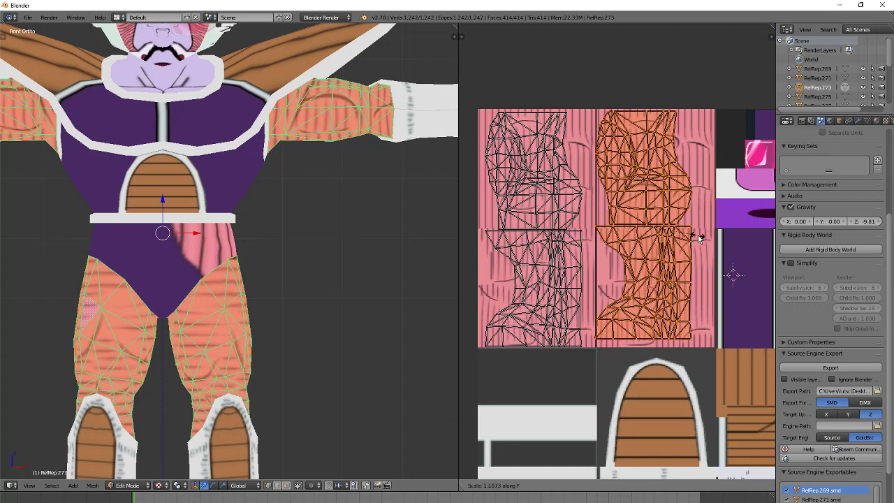
Step: Rescale the second limb UV island along Y and X and reposition it within the second pink tile
left_click(687, 237)
key("g")
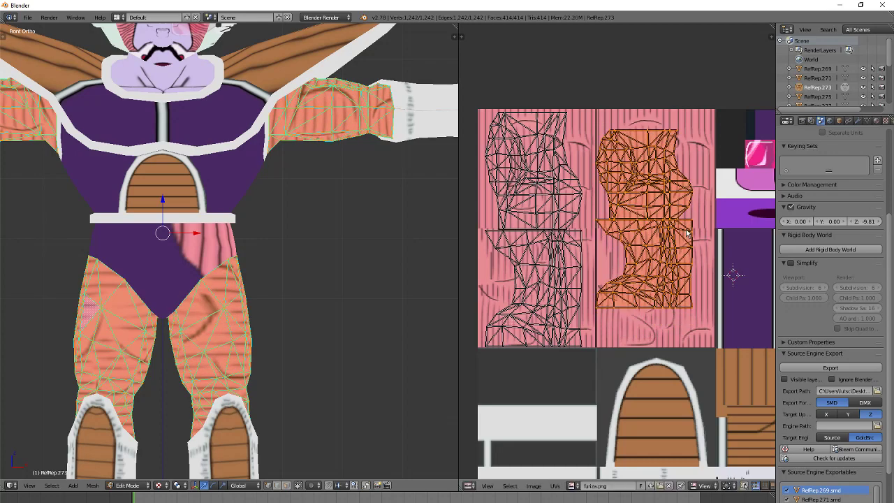
key("s")
key("x")
left_click(684, 233)
key("g")
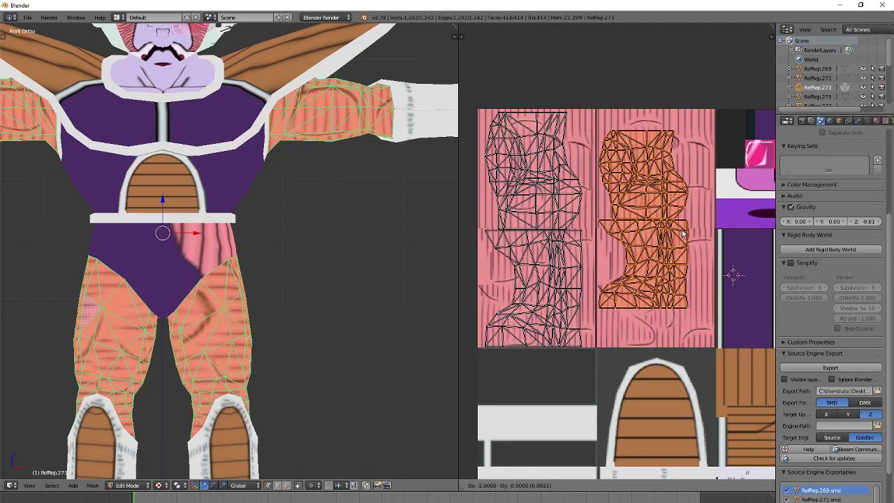
Step: Undo the last UV edits, then switch the arm and leg mesh to Object Mode and back to Edit Mode
key("ctrl+z")
key("ctrl+z")
key("ctrl+z")
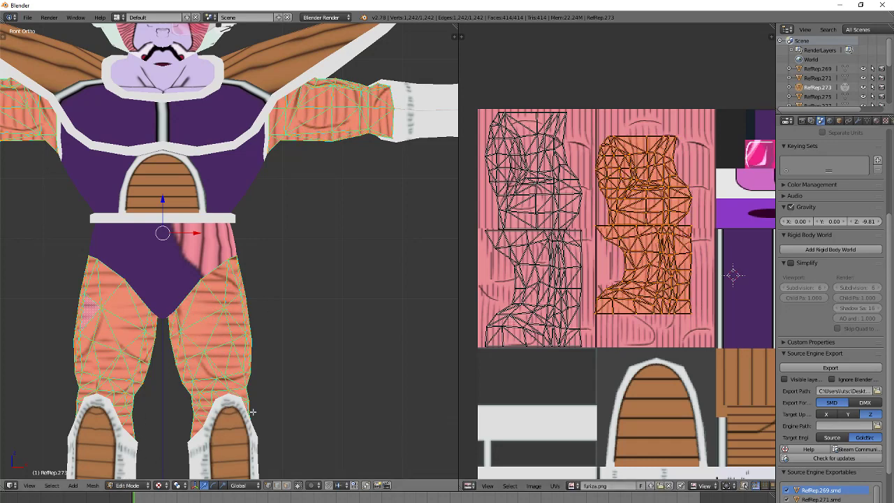
left_click(127, 485)
left_click(131, 474)
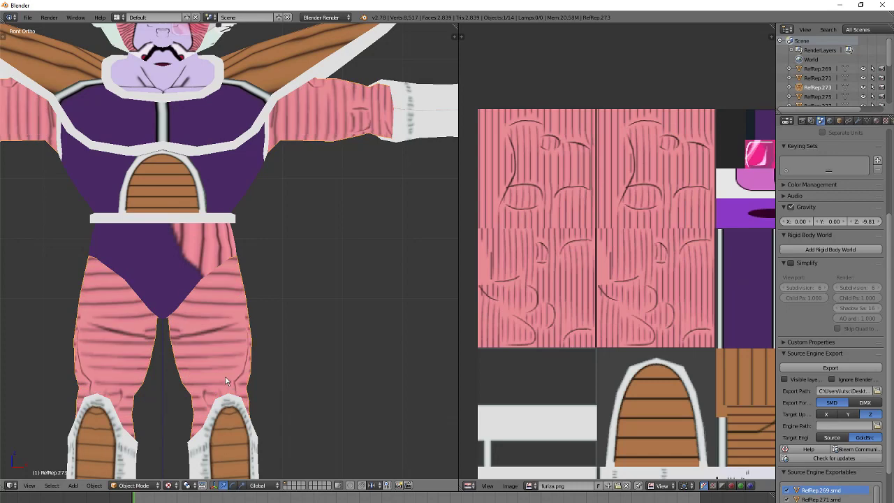
left_click(131, 485)
left_click(153, 460)
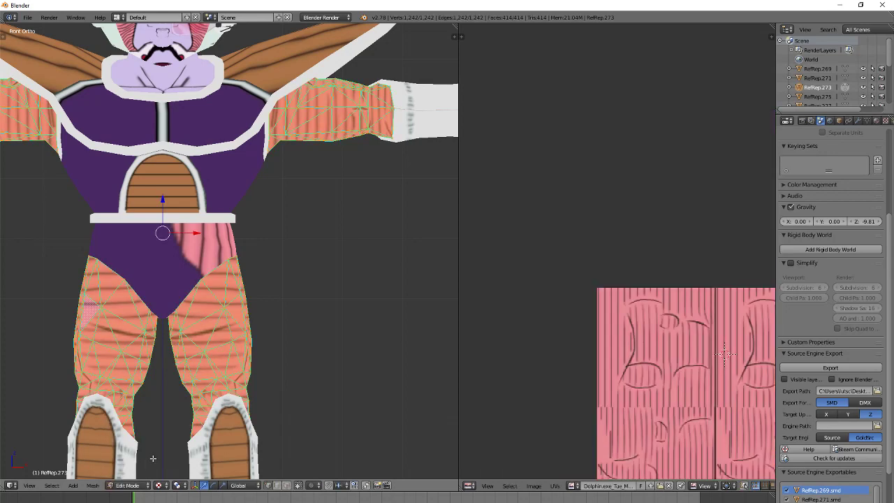
Step: Select all arm and leg UVs and mirror them along Y
scroll(658, 339, "down", 3)
key("a")
key("ctrl+m")
key("y")
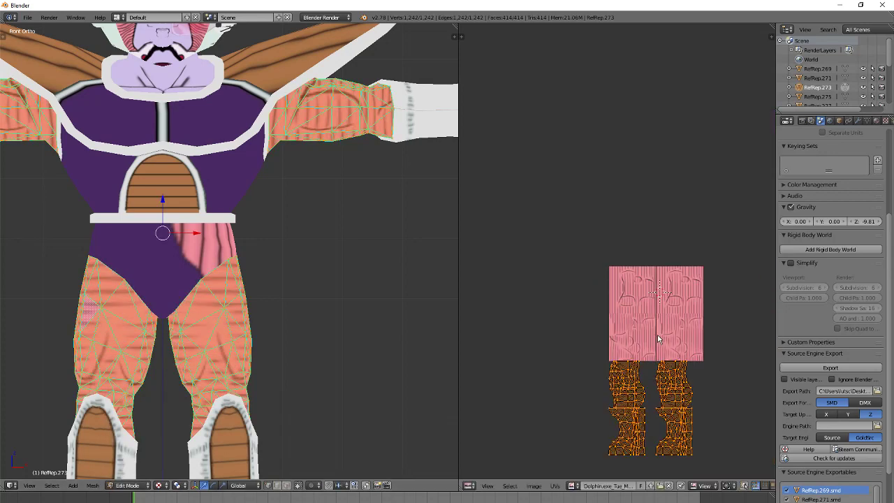
middle_click_drag(286, 323, 549, 333)
key("g")
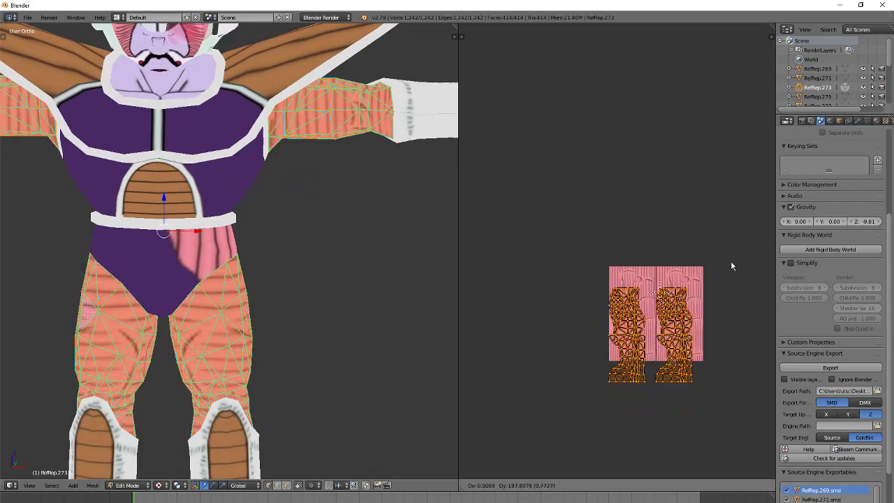
right_click(719, 267)
key("ctrl+m")
key("x")
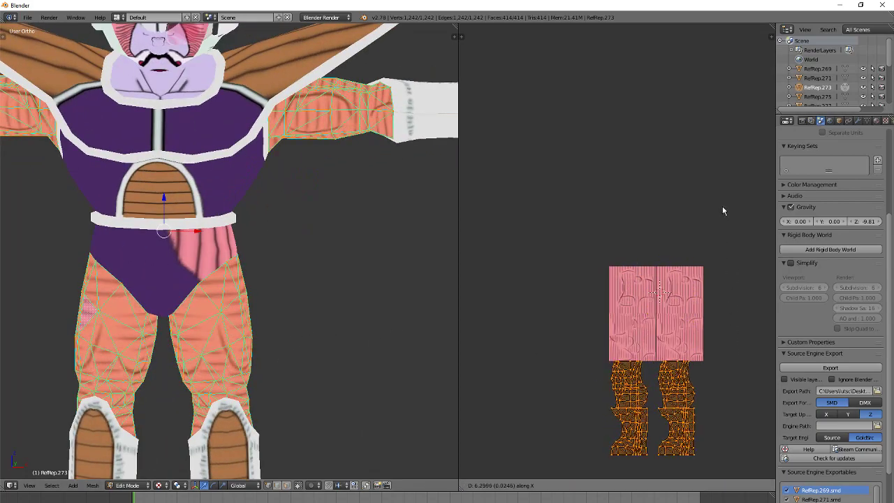
left_click(723, 208)
key("ctrl+z")
Step: Move the arm and leg UVs straight up along Y onto the original pink texture
key("g")
key("y")
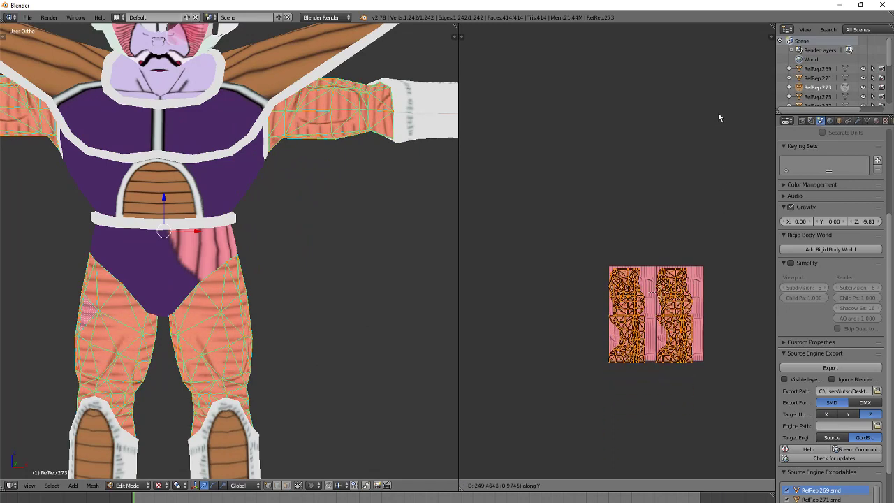
left_click(718, 111)
scroll(701, 221, "up", 1)
scroll(701, 265, "up", 1)
middle_click_drag(699, 309, 666, 244)
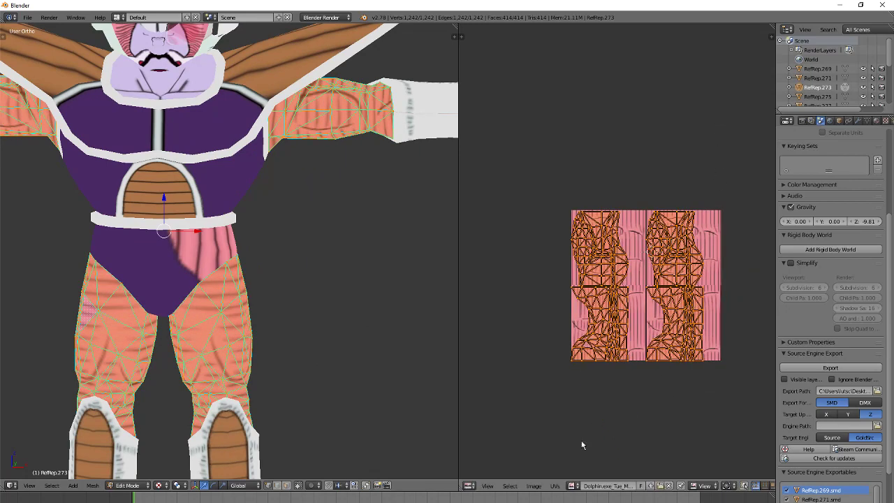
Step: Assign the furiza.png image to the arm and leg UVs
left_click(572, 485)
scroll(594, 468, "down", 5)
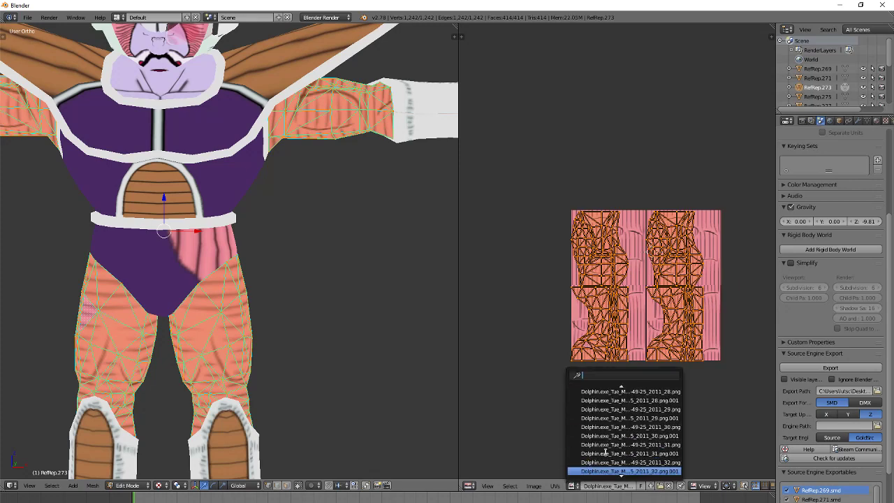
left_click(593, 471)
scroll(680, 388, "down", 6)
scroll(695, 371, "up", 3)
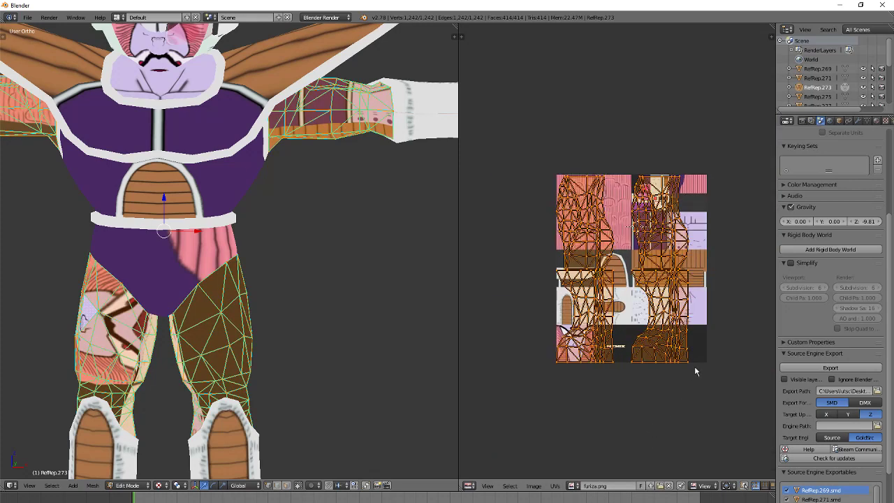
Step: Scale the arm and leg UVs down to about the height of the pink tiles
key("s")
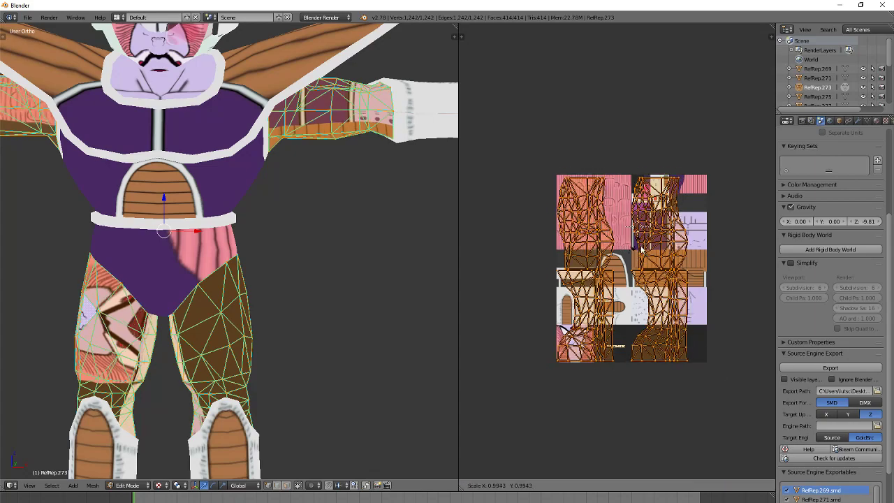
left_click(644, 263)
key("g")
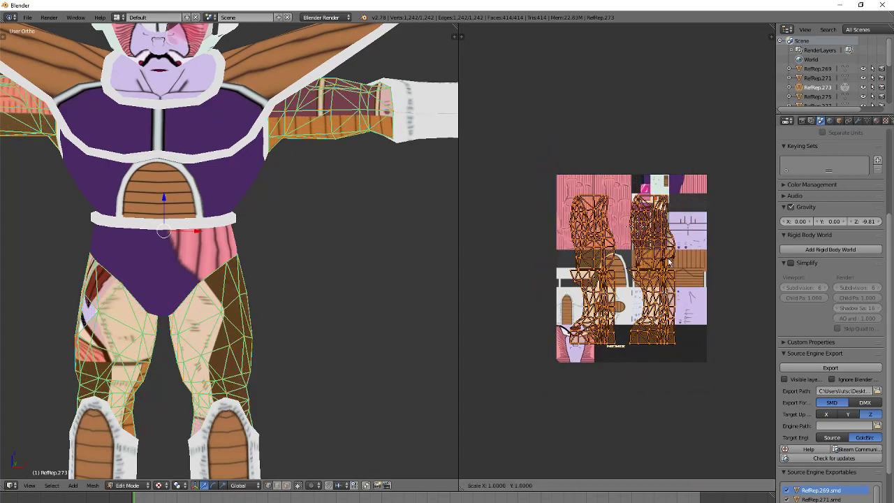
left_click(618, 224)
scroll(617, 222, "up", 2)
middle_click_drag(617, 218, 651, 293)
Step: Move the arm and leg UVs onto the pink tiles and scale them along X by about 1.11
key("g")
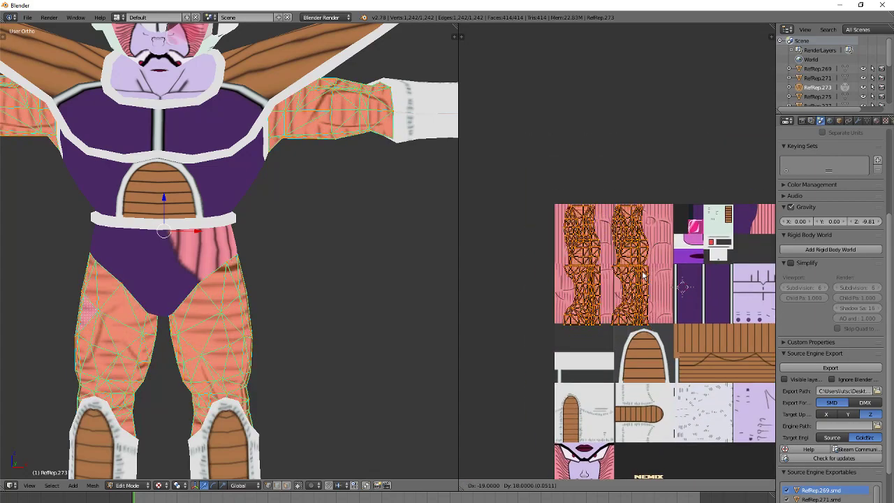
left_click(644, 280)
scroll(645, 280, "up", 1)
key("g")
left_click(643, 275)
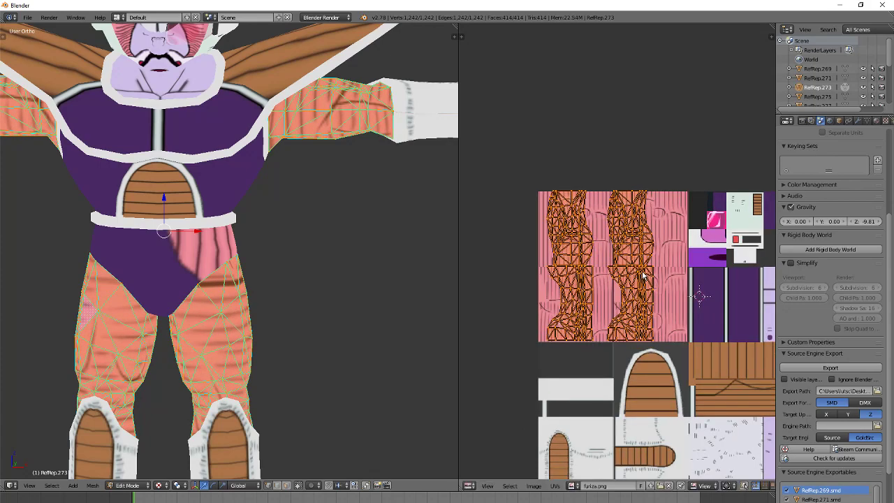
key("s")
key("x")
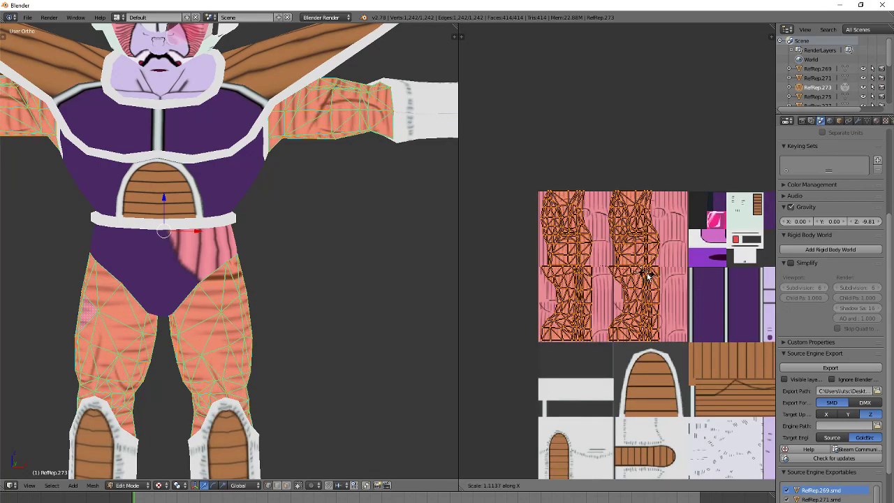
left_click(647, 277)
Step: Move the first limb UV island inside the first pink tile and scale it to about 0.98
scroll(646, 278, "up", 2)
key("g")
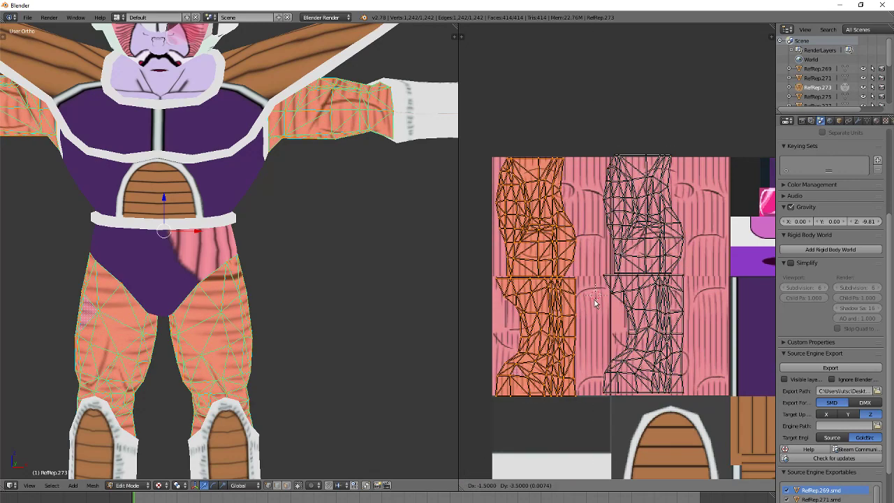
key("s")
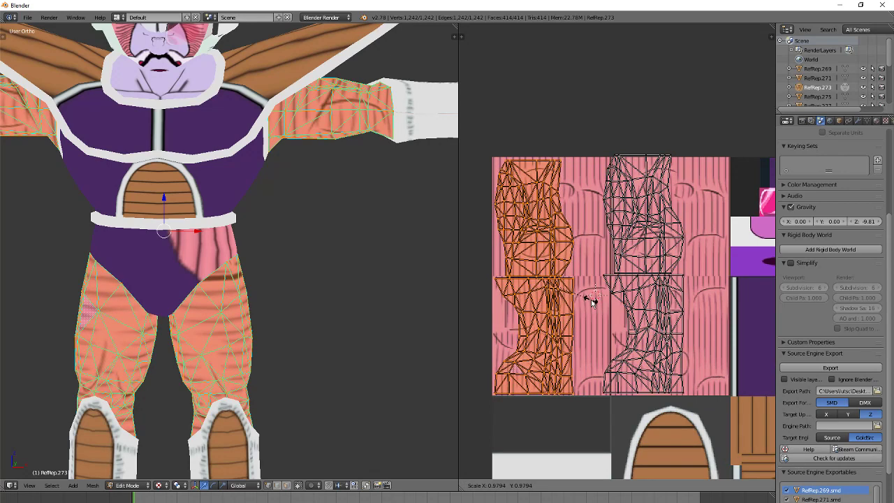
left_click(592, 302)
Step: Select the second limb UV island, move it inside the second pink tile, scale it to about 0.97 and nudge it into place
key("a")
key("b")
left_click_drag(725, 150, 572, 465)
key("b")
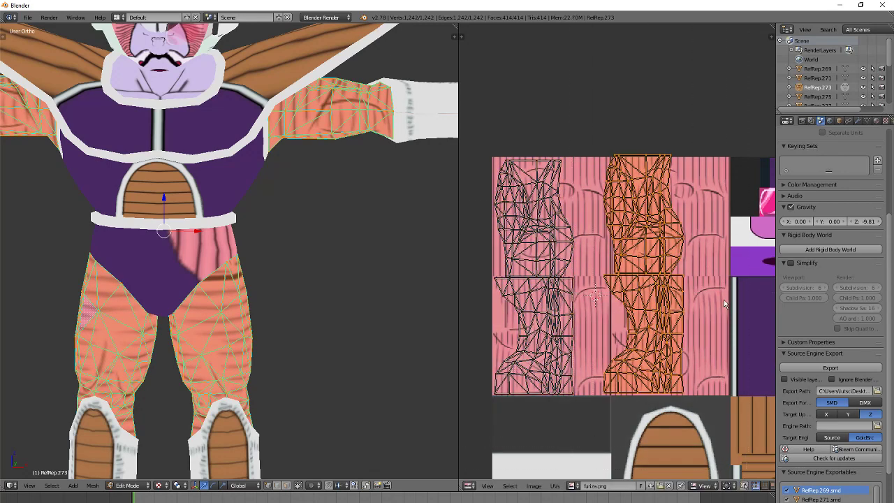
key("g")
left_click(733, 304)
key("s")
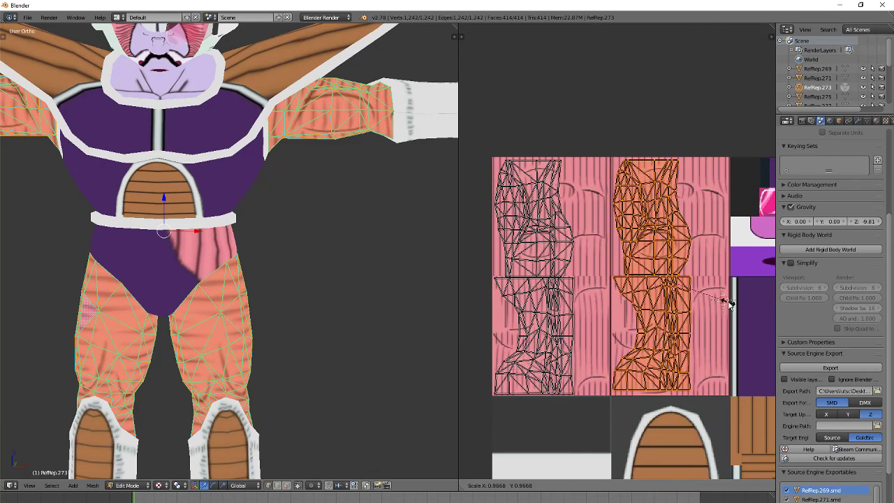
key("g")
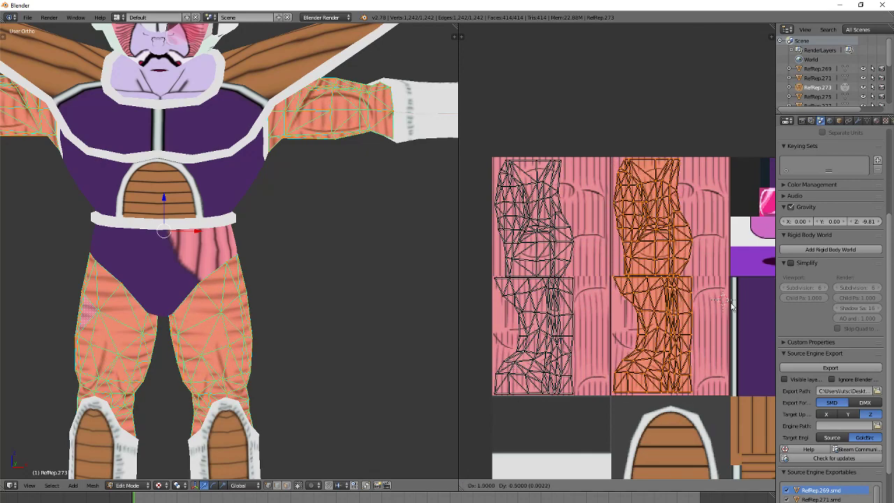
Step: Switch from the limbs to the pelvis and tail mesh in Edit Mode and assign furiza.png to its UVs
scroll(364, 332, "down", 3)
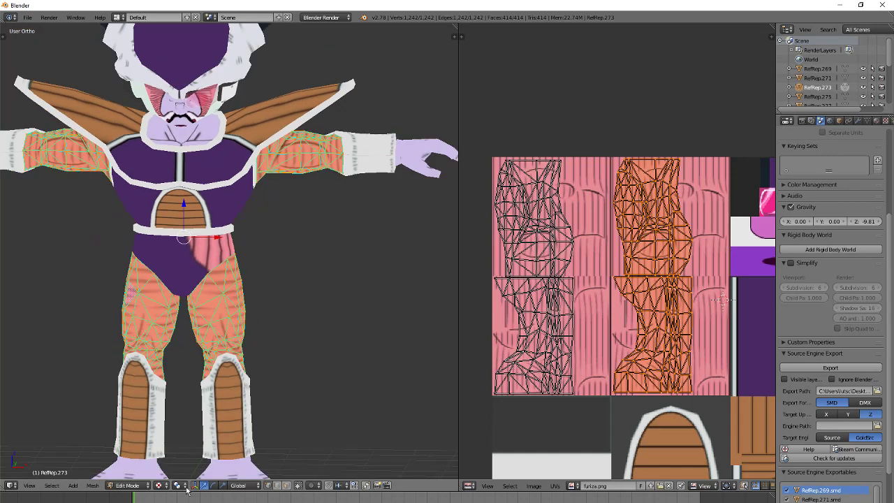
left_click(127, 486)
left_click(129, 477)
left_click(133, 485)
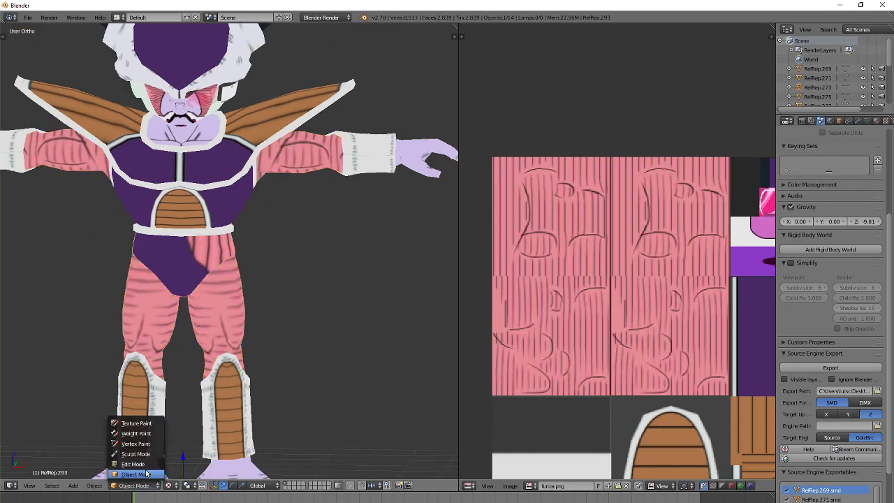
left_click(129, 467)
scroll(631, 367, "down", 5)
scroll(631, 365, "up", 3)
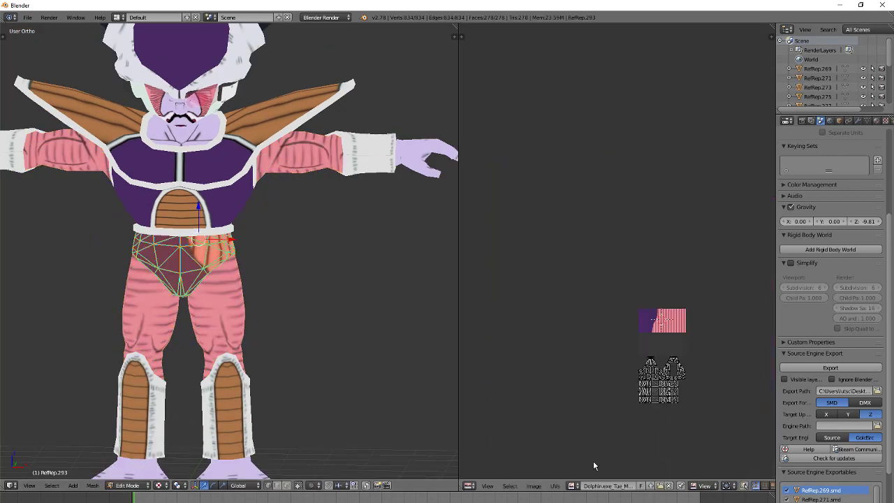
left_click(571, 486)
left_click(606, 471)
scroll(669, 407, "down", 4)
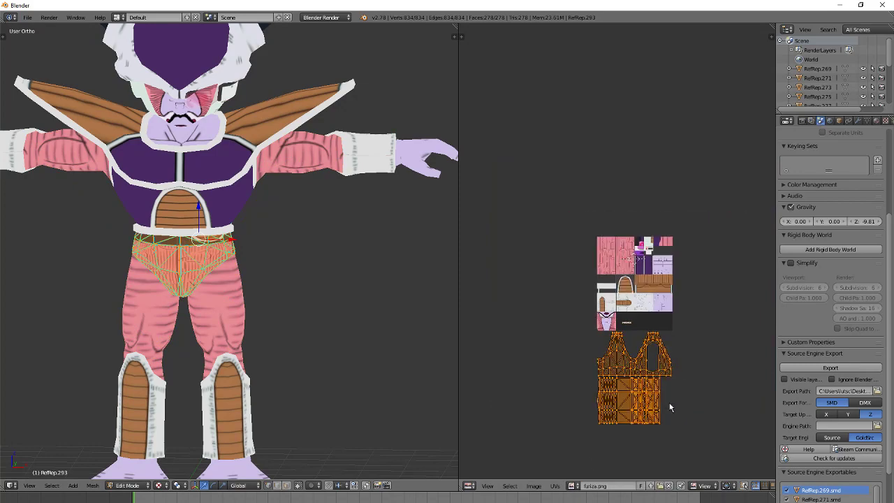
Step: Mirror the pelvis and tail UVs along Y and move them over the texture sheet
key("ctrl+m")
key("y")
key("g")
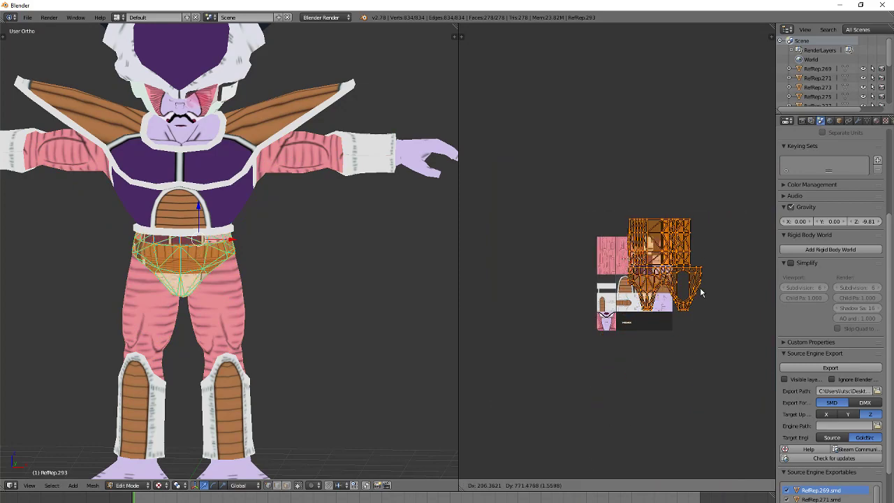
left_click(702, 283)
Step: Scale the pelvis and tail UVs down to about a third and move them onto the purple-and-pink striped tile
scroll(704, 300, "up", 2)
middle_click_drag(704, 304, 618, 305)
scroll(617, 304, "up", 2)
key("s")
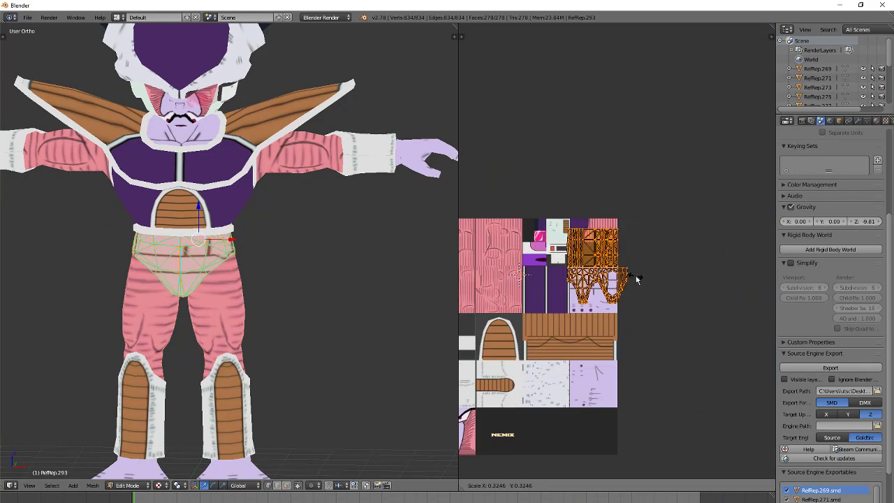
left_click(633, 275)
scroll(633, 275, "up", 4)
left_click(619, 266)
key("g")
left_click(607, 186)
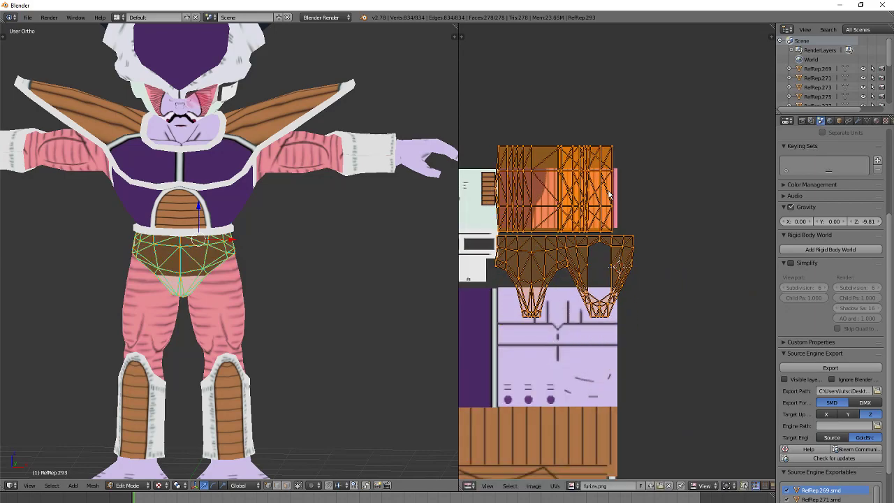
Step: Shrink the pelvis and tail UVs, stretch them along X, and move them within the purple-and-pink tile
key("s")
left_click(688, 227)
key("s")
key("x")
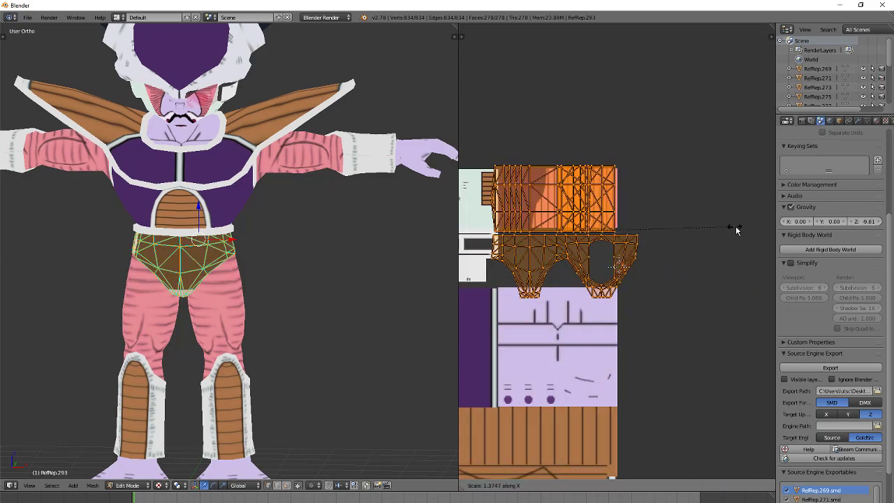
left_click(711, 229)
key("g")
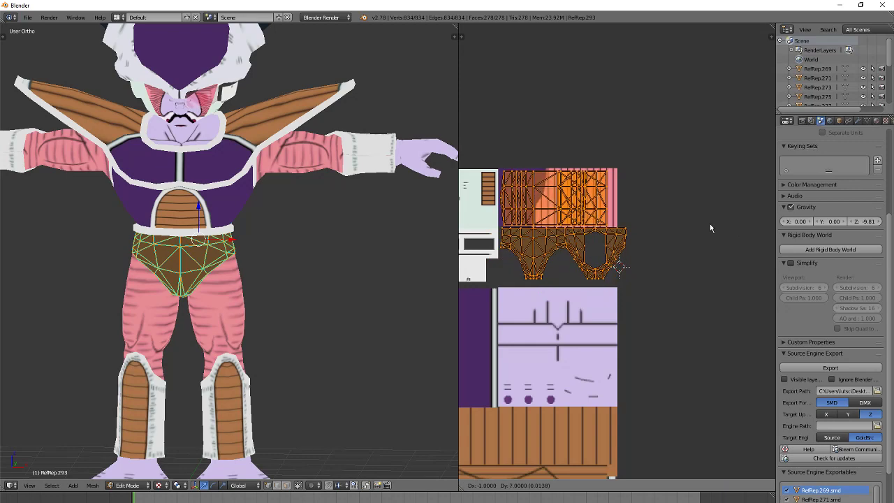
left_click(711, 224)
Step: Scale the pelvis and tail UVs along Y by about 0.96, narrow them along X and realign them on the tile
scroll(703, 229, "up", 2)
middle_click_drag(658, 229, 721, 241)
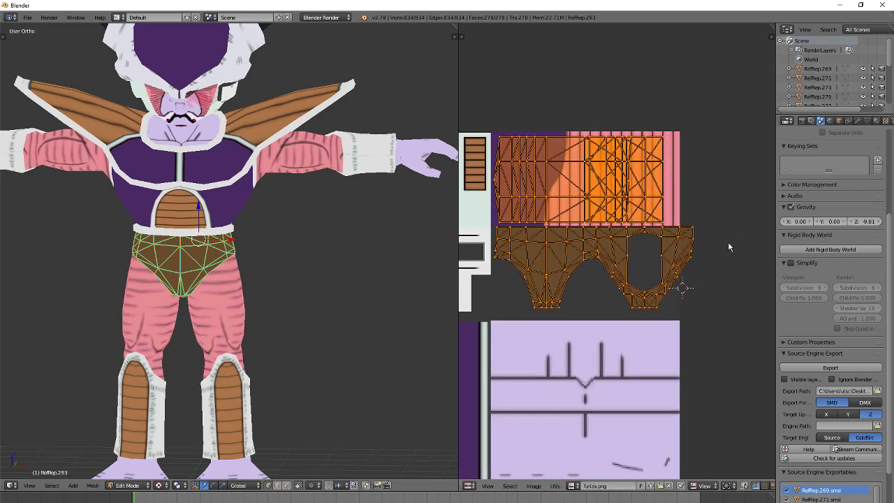
key("s")
key("y")
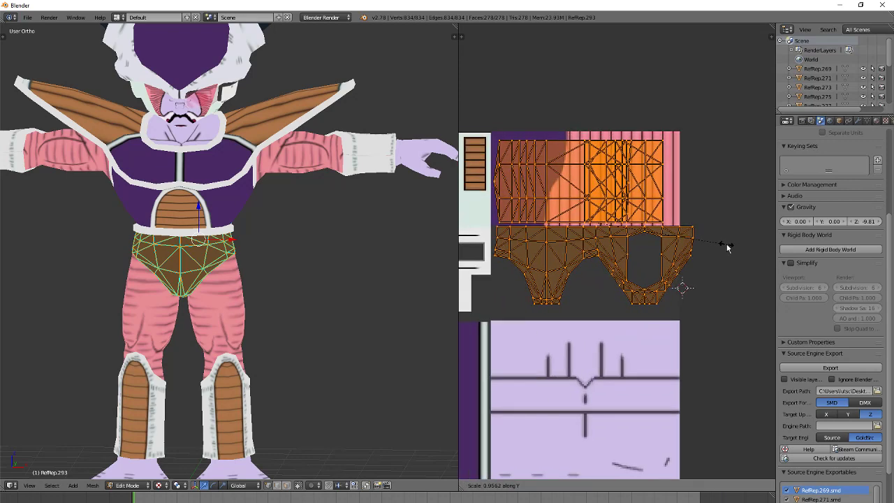
key("x")
key("g")
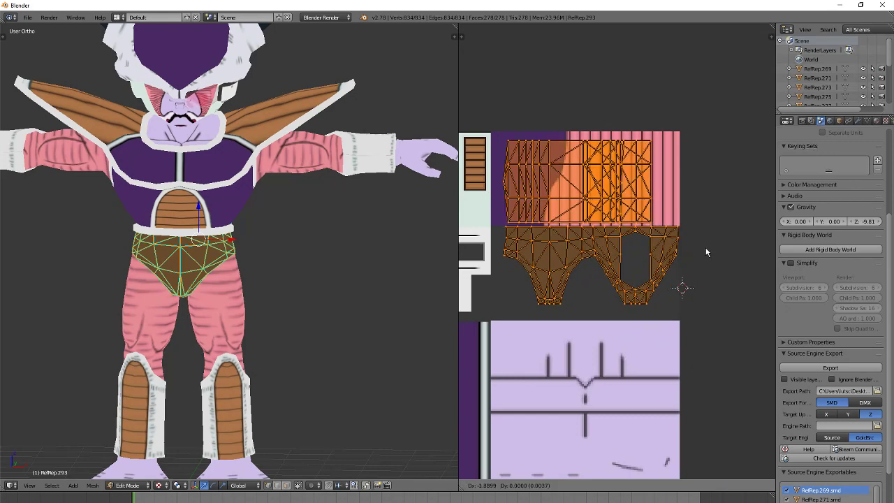
left_click(706, 249)
Step: Scale the pelvis and tail UVs by about 1.05, nudge them into place on the tile and return to Object Mode
key("s")
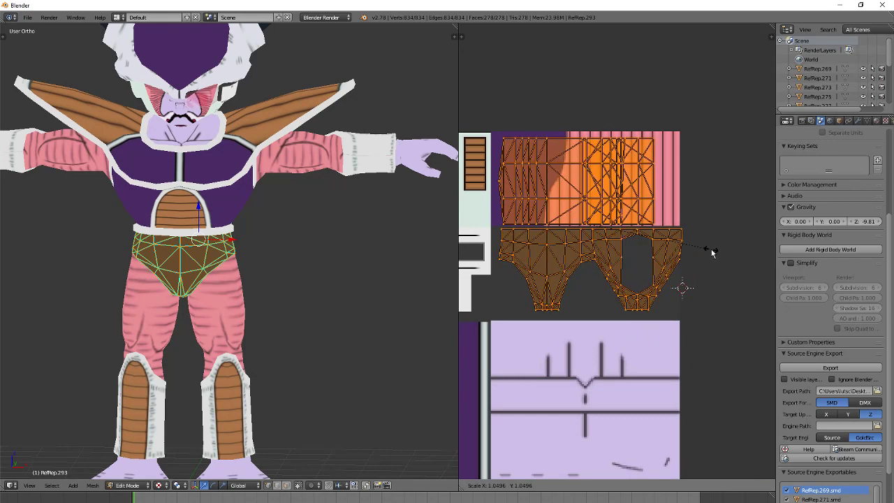
left_click(711, 249)
key("g")
left_click(706, 250)
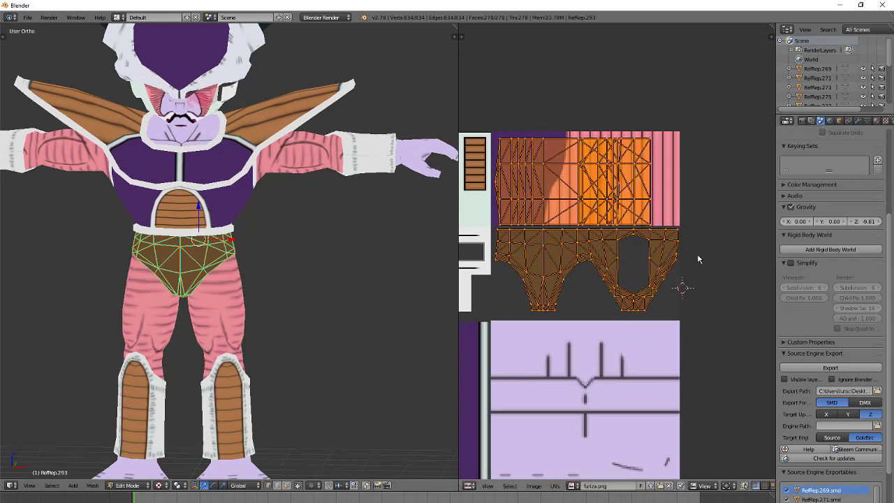
middle_click_drag(268, 256, 337, 279)
scroll(196, 261, "down", 2)
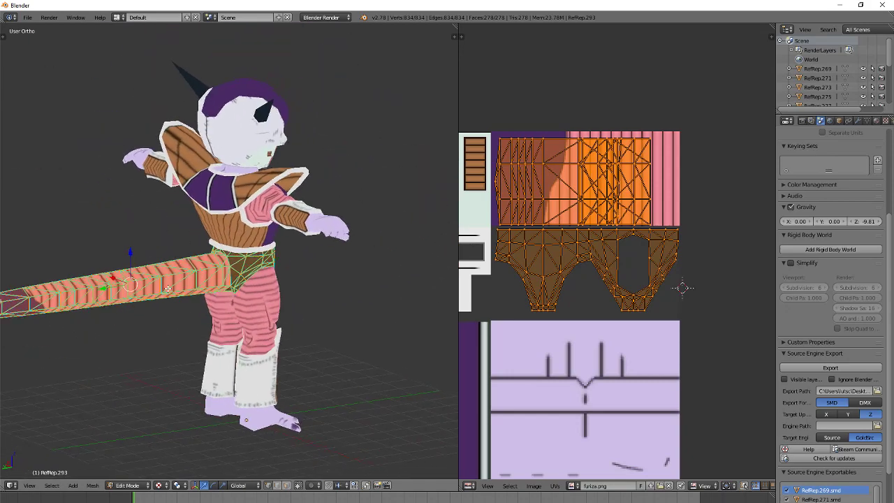
left_click(127, 488)
left_click(135, 473)
middle_click_drag(267, 280, 116, 277)
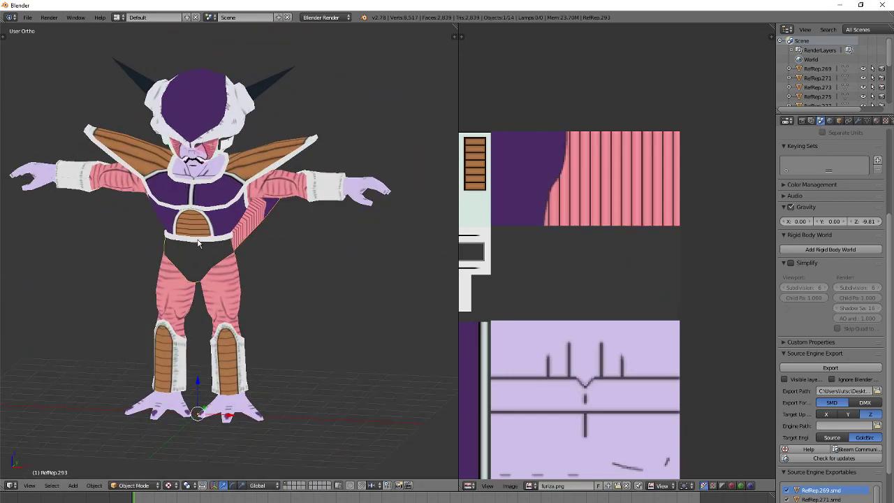
left_click(145, 488)
left_click(138, 464)
scroll(253, 324, "down", 3)
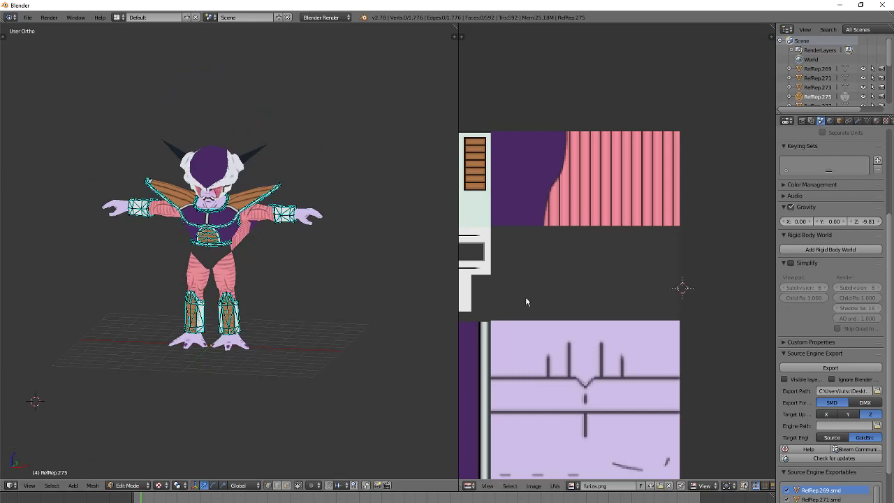
left_click(128, 485)
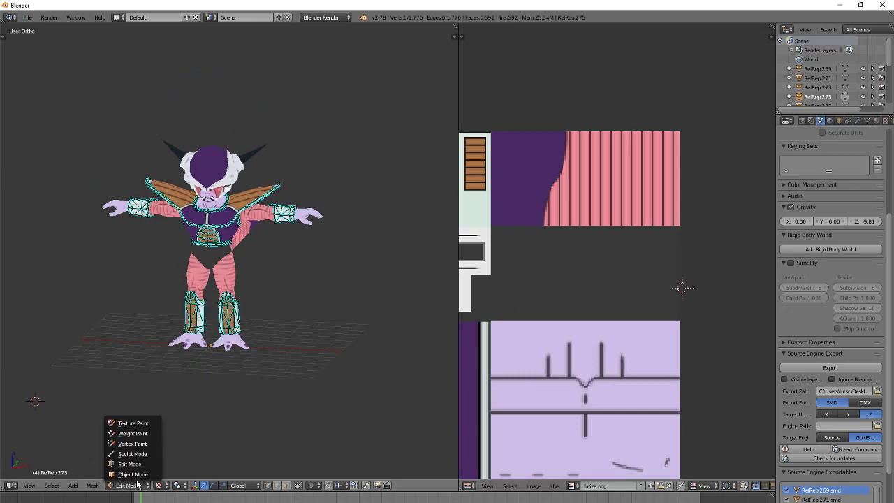
left_click(129, 477)
Step: Open the purple torso mesh in Edit Mode and assign furiza.png to its UVs
left_click(143, 491)
left_click(138, 464)
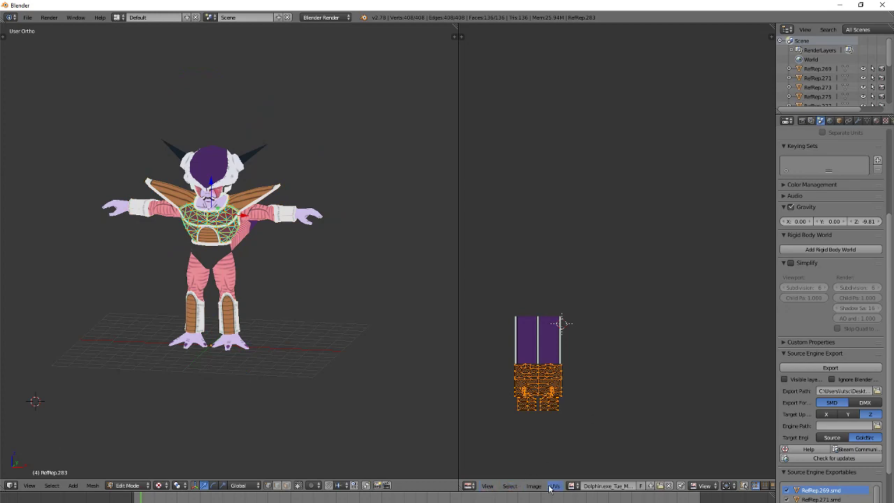
left_click(572, 486)
left_click(611, 470)
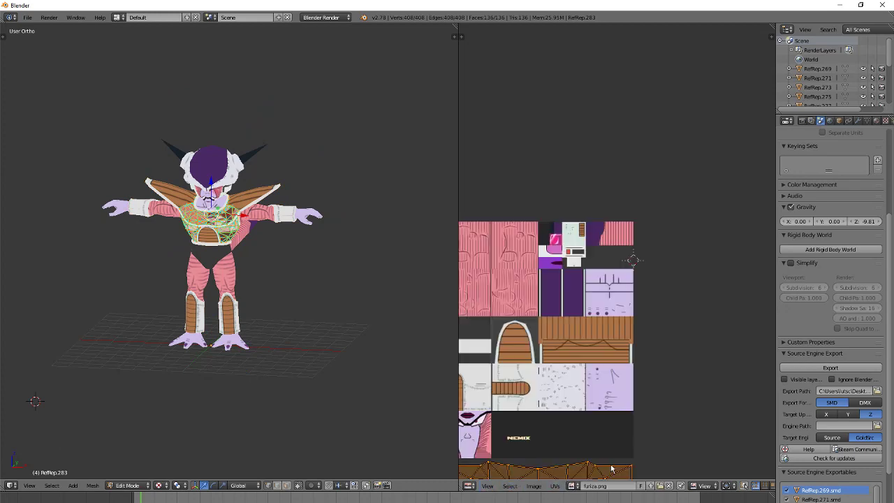
Step: Mirror the torso UVs along Y and move them over the texture sheet
scroll(626, 426, "down", 4)
key("g")
left_click(633, 322)
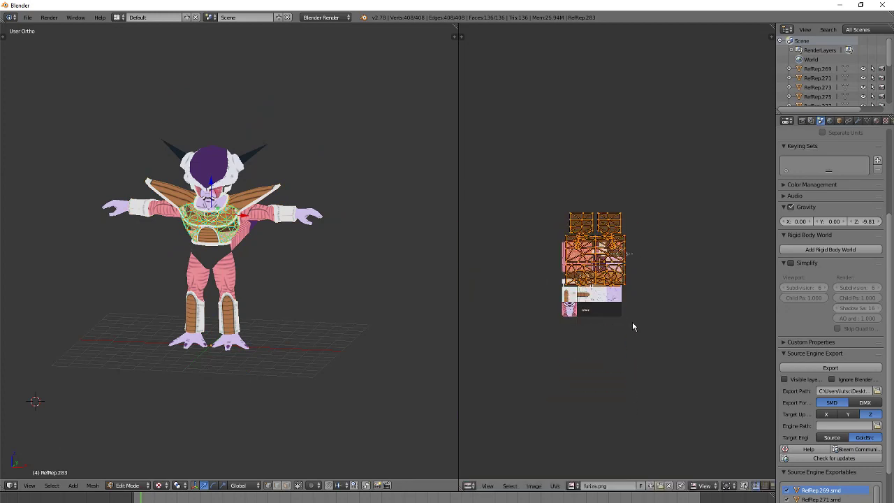
Step: Scale the torso UVs down to the height of the purple tiles and move them onto those tiles
scroll(632, 326, "up", 8)
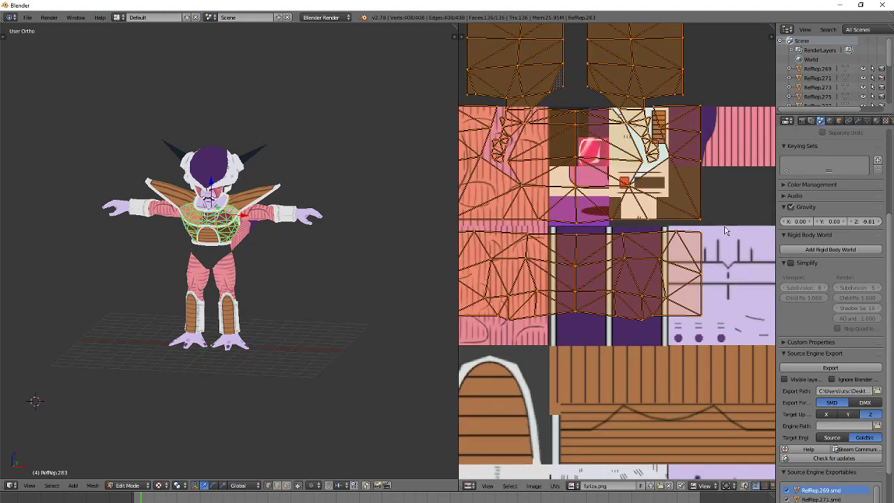
key("g")
left_click(743, 321)
key("s")
left_click(755, 328)
scroll(765, 319, "down", 4)
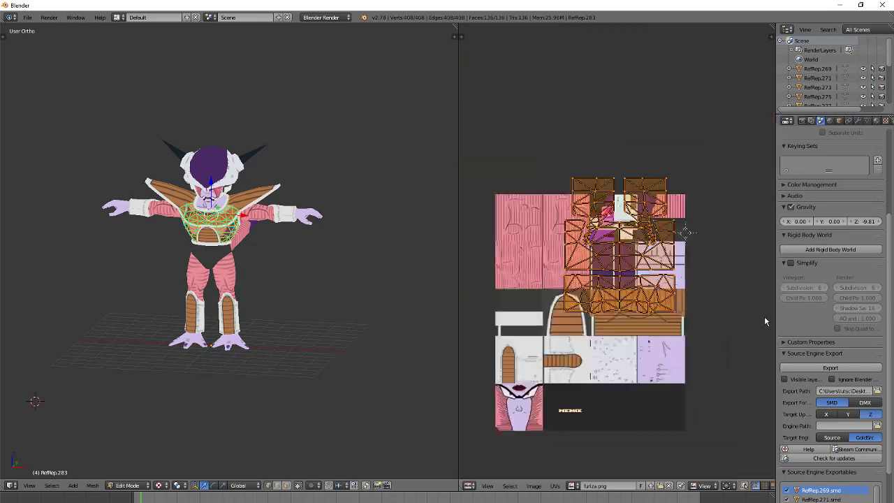
key("s")
scroll(684, 288, "up", 2)
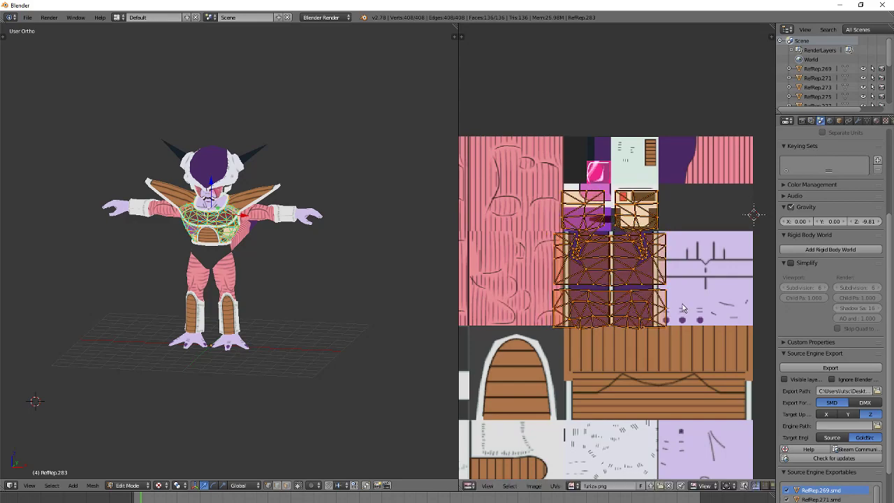
scroll(671, 299, "up", 3)
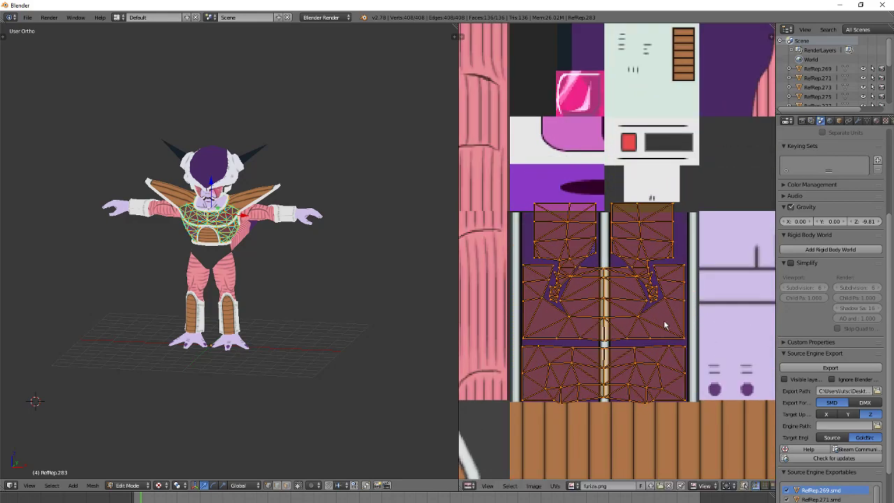
Step: Widen the torso UVs along X by about 1.22, centre them on the purple tiles and return to Object Mode
key("g")
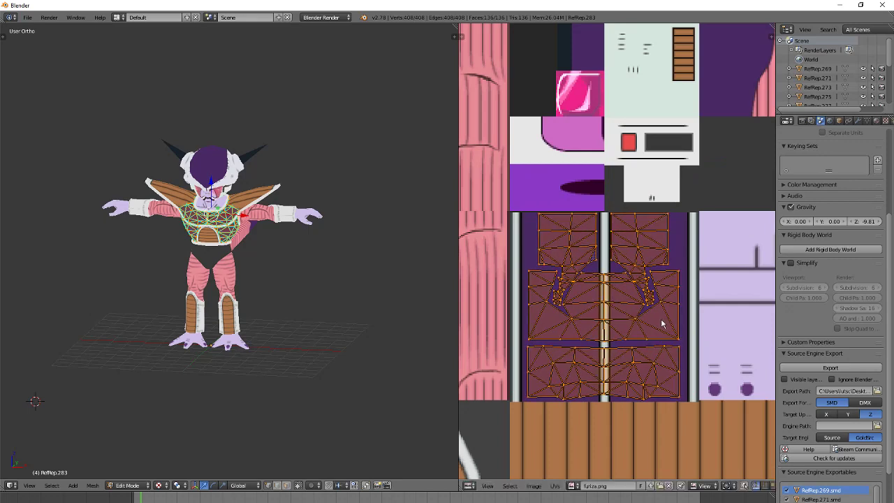
key("s")
key("x")
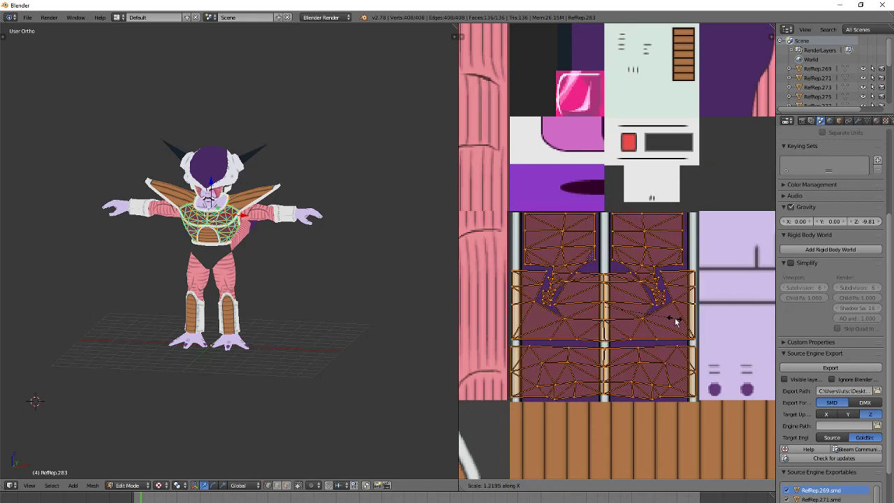
key("g")
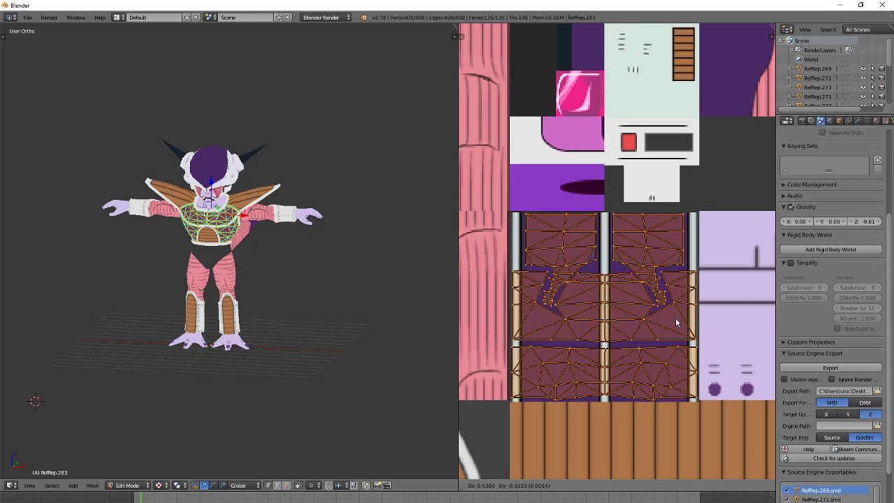
left_click(676, 322)
key("a")
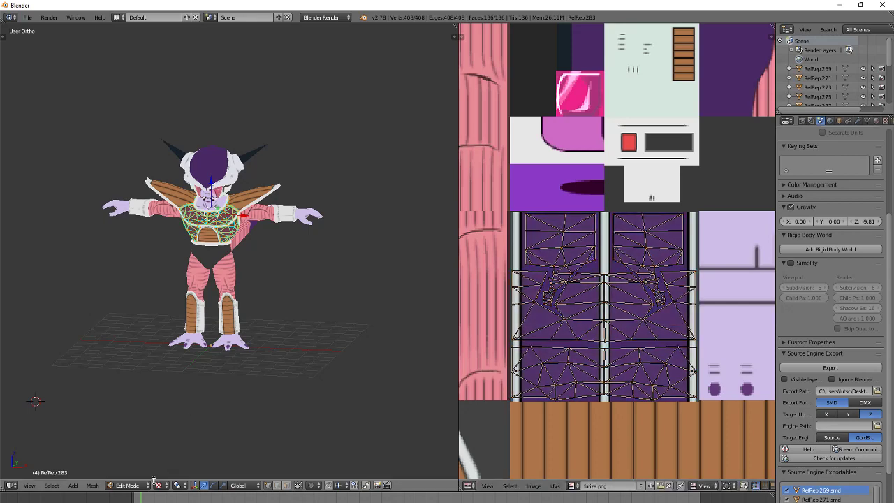
left_click(127, 485)
left_click(132, 475)
Step: Display the model in wireframe and pick through its overlapping parts to select the hands mesh
scroll(242, 263, "up", 2)
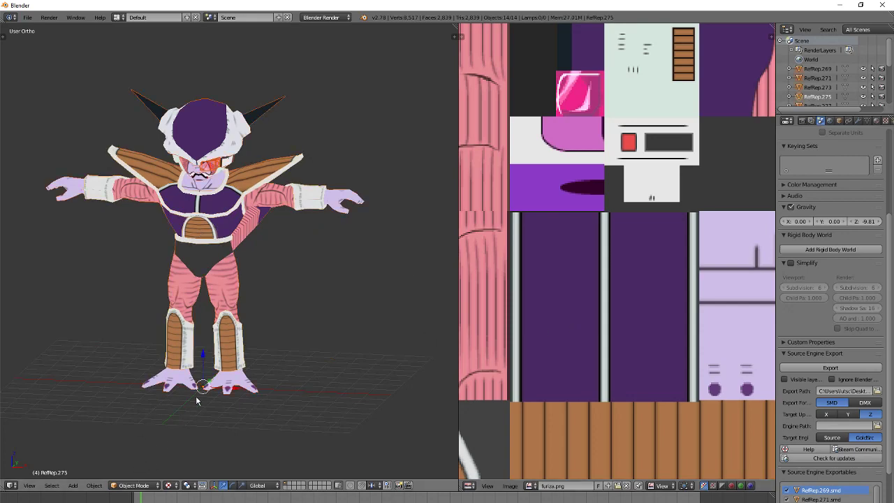
key("z")
left_click(269, 397)
right_click(203, 238)
right_click(203, 238)
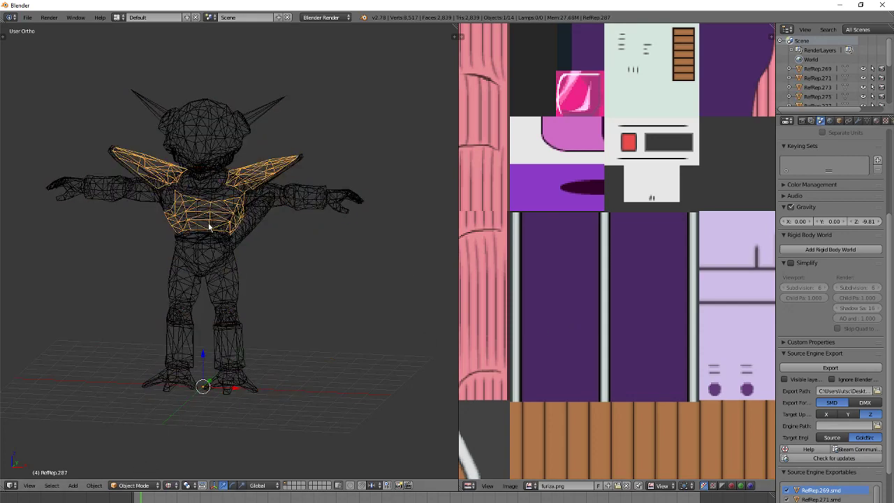
right_click(209, 234)
right_click(210, 246)
right_click(215, 232)
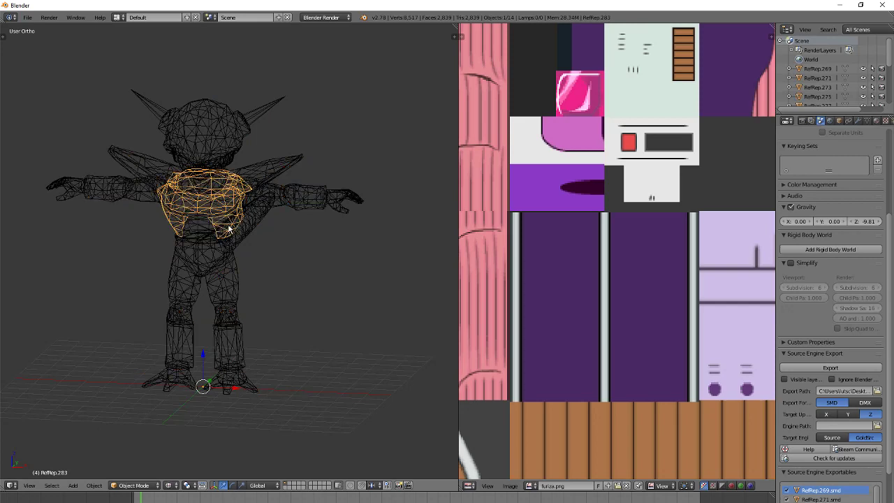
middle_click_drag(228, 229, 267, 202)
right_click(318, 210)
right_click(338, 209)
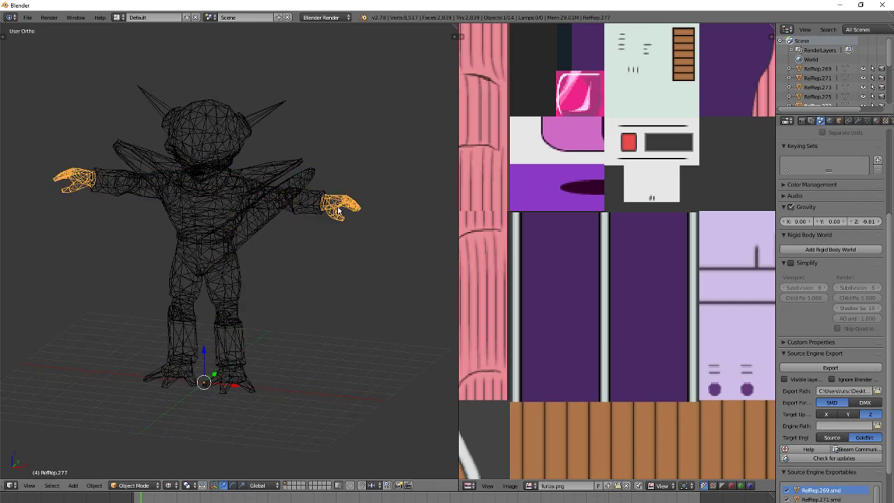
Step: Enter Edit Mode on the hands mesh and display furiza.png behind its UVs
left_click(134, 485)
left_click(139, 464)
scroll(309, 363, "down", 4)
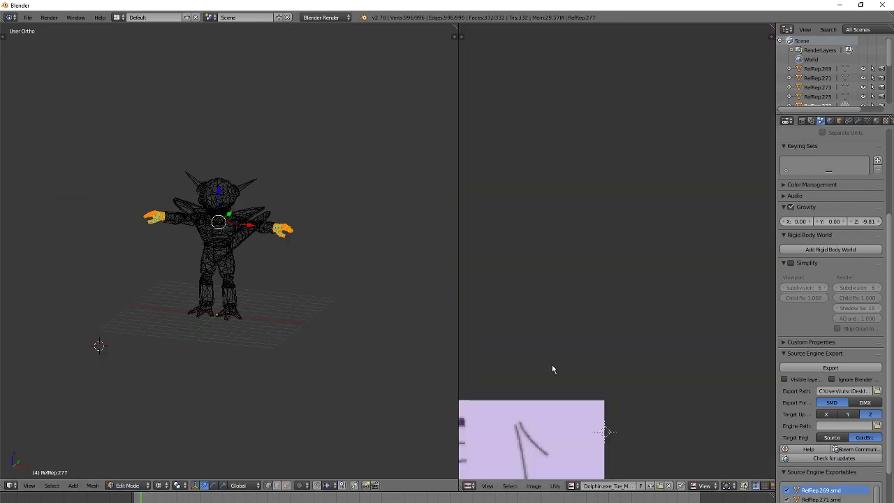
scroll(627, 379, "down", 7)
left_click(577, 487)
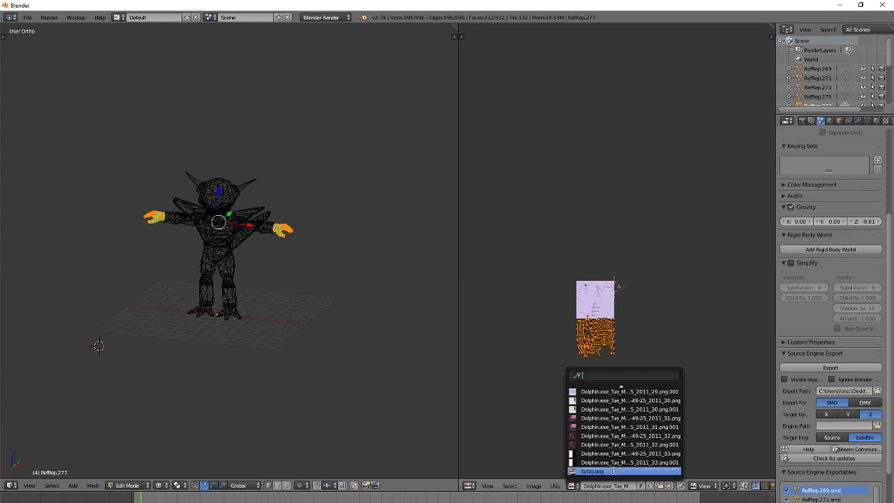
left_click(613, 471)
Step: Move the hands' UVs onto the lilac tile with finger lines and scale them down to fit inside it
scroll(676, 399, "down", 2)
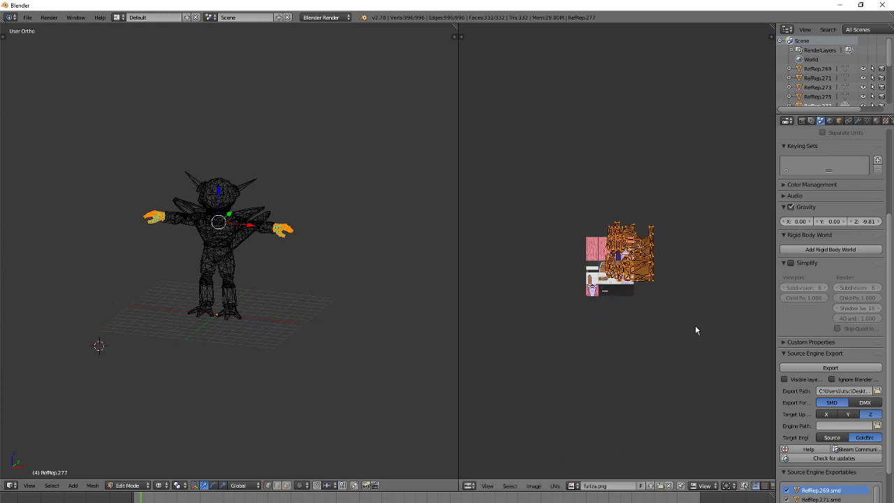
scroll(654, 291, "up", 3)
scroll(676, 351, "up", 3)
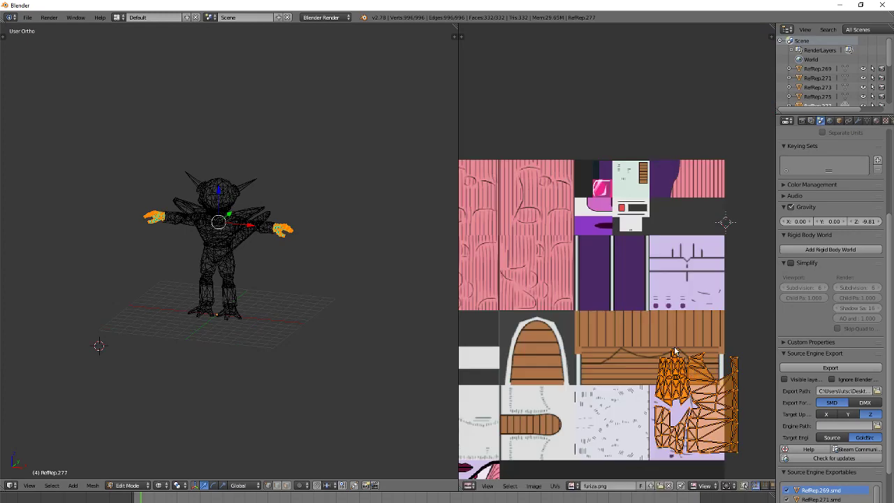
scroll(674, 349, "up", 3)
key("s")
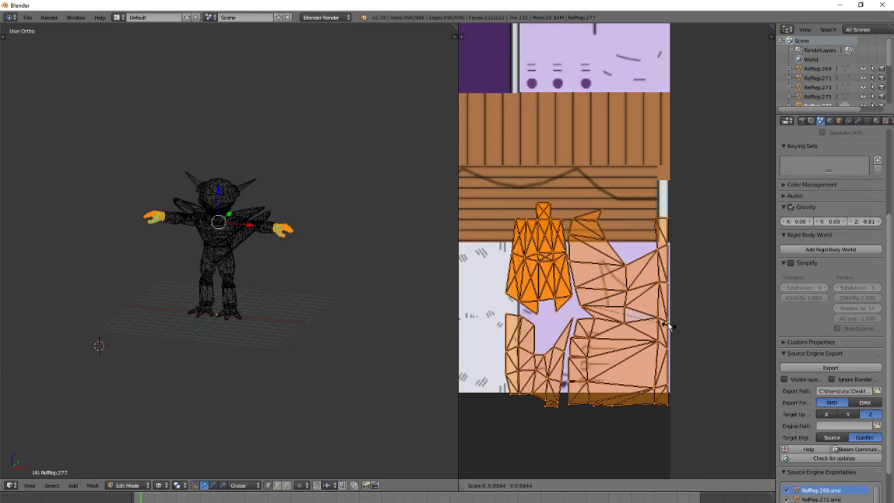
left_click(672, 327)
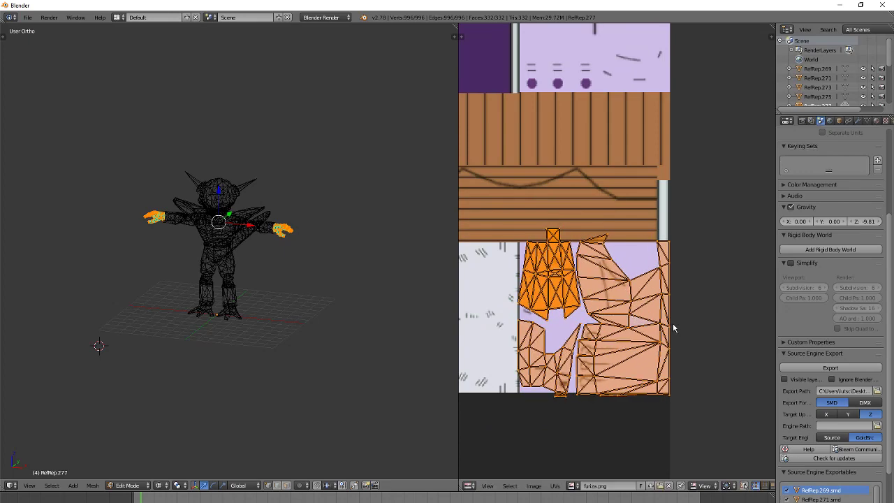
key("s")
left_click(671, 325)
key("s")
left_click(667, 322)
Step: Widen the hands' UVs along X, reposition them, and lower the small square at their upper edge into the lilac tile
key("s")
key("x")
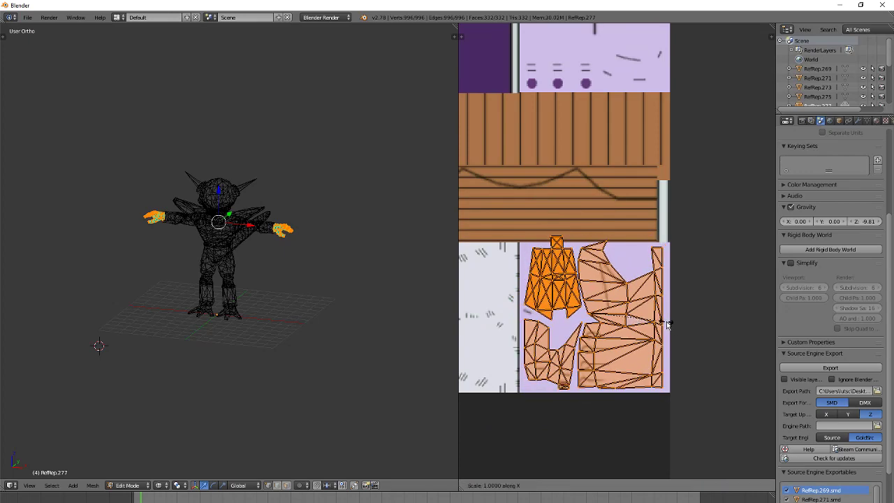
key("g")
key("a")
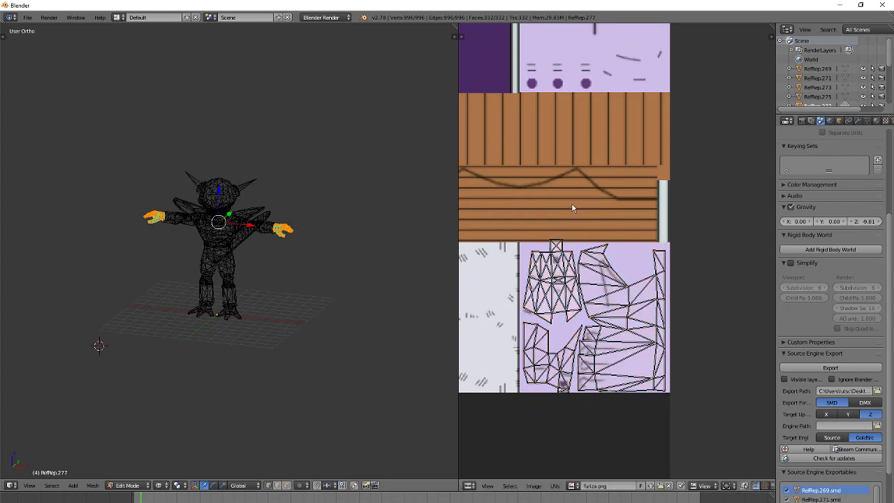
right_click(544, 241)
key("g")
key("a")
Step: Fine-tune the hands' UVs in X scale and position on the lilac tile and return to Object Mode
key("s")
key("x")
left_click(690, 377)
key("g")
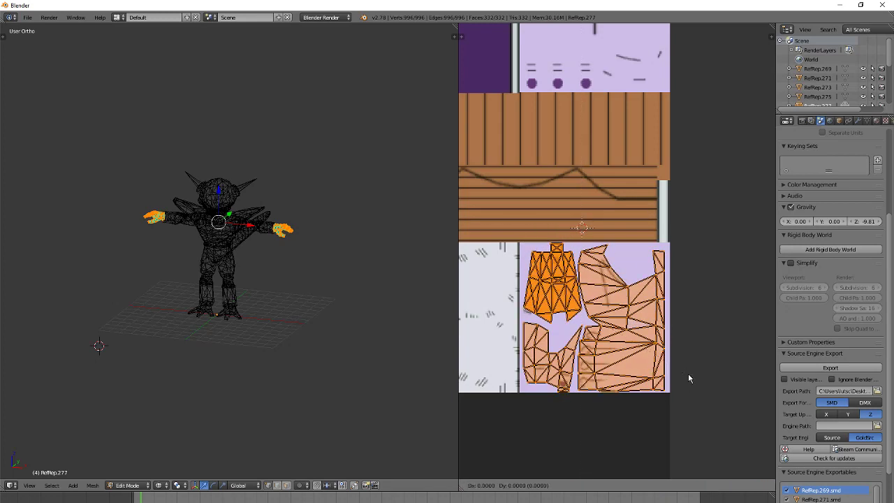
left_click(688, 374)
left_click(142, 485)
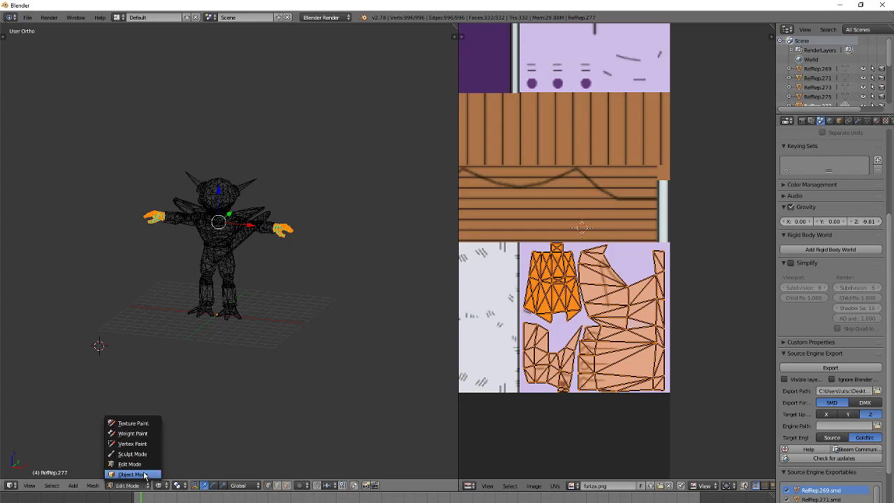
left_click(143, 475)
Step: Pick through the overlapping parts in front view to select the face mesh and enter Edit Mode on it
scroll(228, 213, "up", 4)
right_click(228, 214)
right_click(225, 199)
right_click(216, 188)
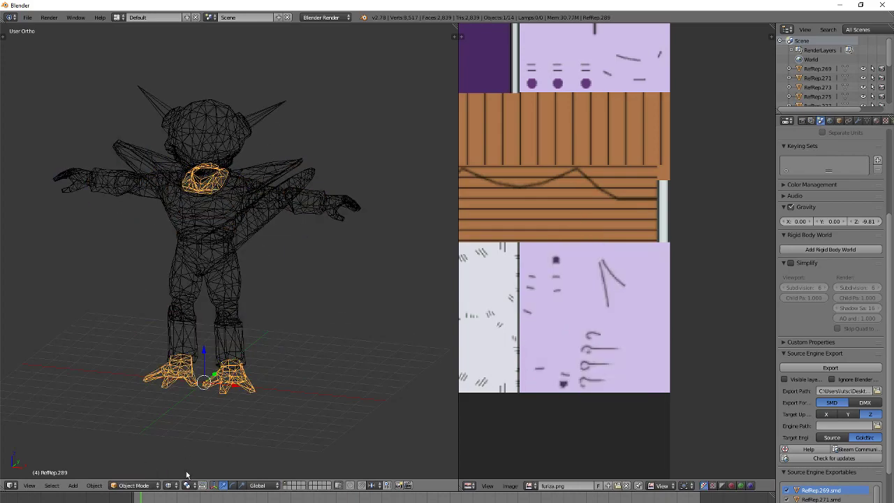
key("KP_1")
scroll(215, 174, "up", 6)
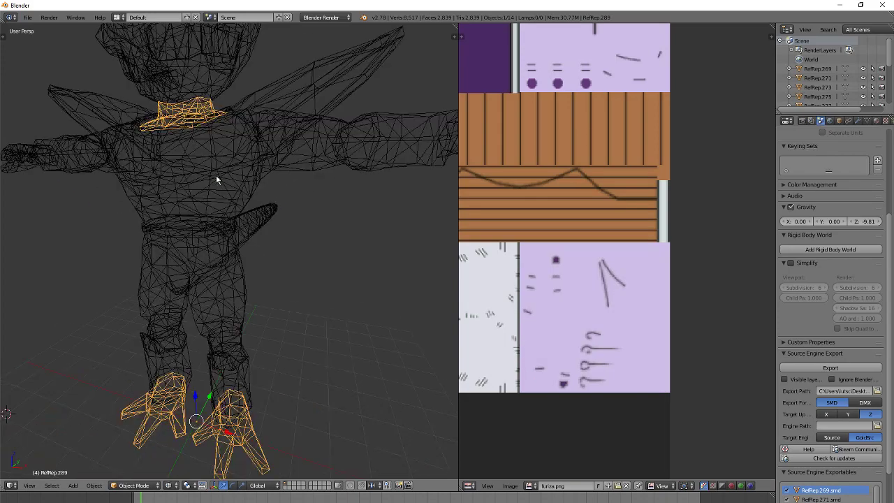
middle_click_drag(234, 112, 256, 28, "shift")
right_click(217, 269)
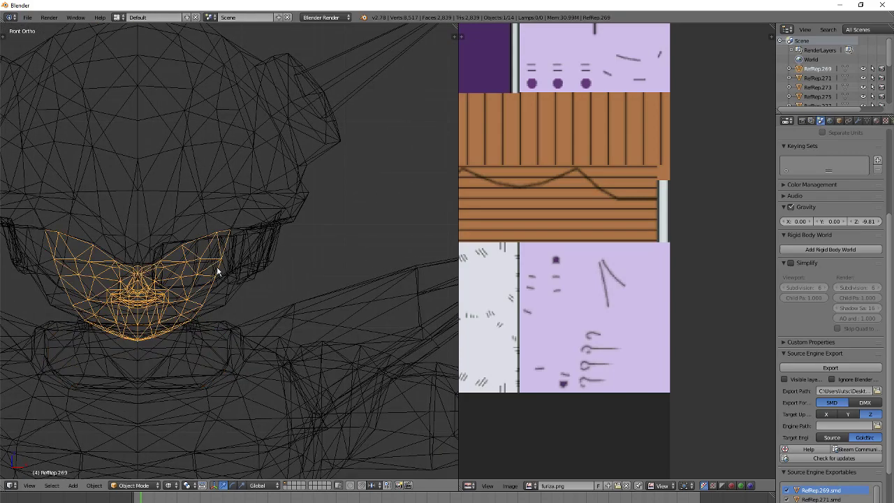
left_click(134, 484)
left_click(136, 471)
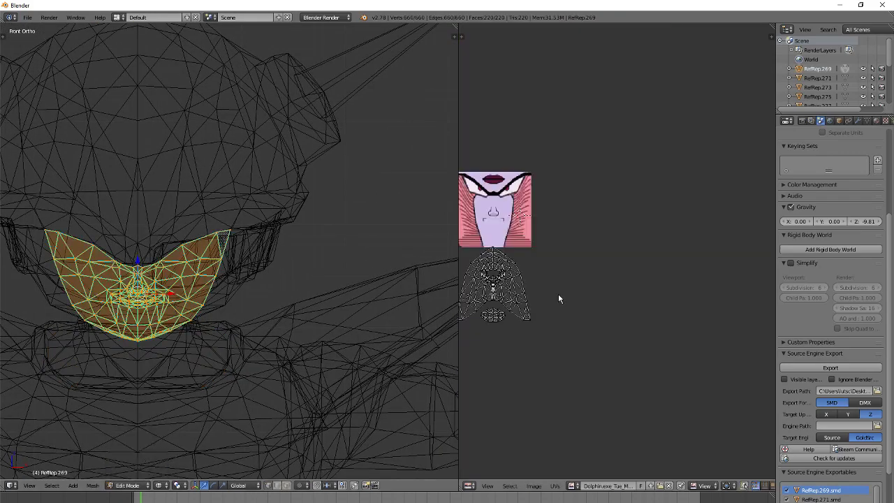
Step: Mirror the face UVs along Y and display furiza.png behind them
key("ctrl+m")
key("y")
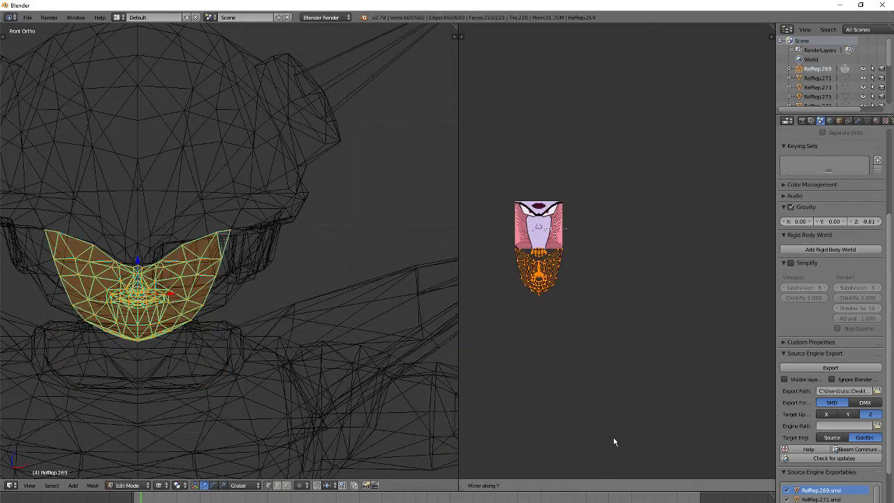
left_click(580, 486)
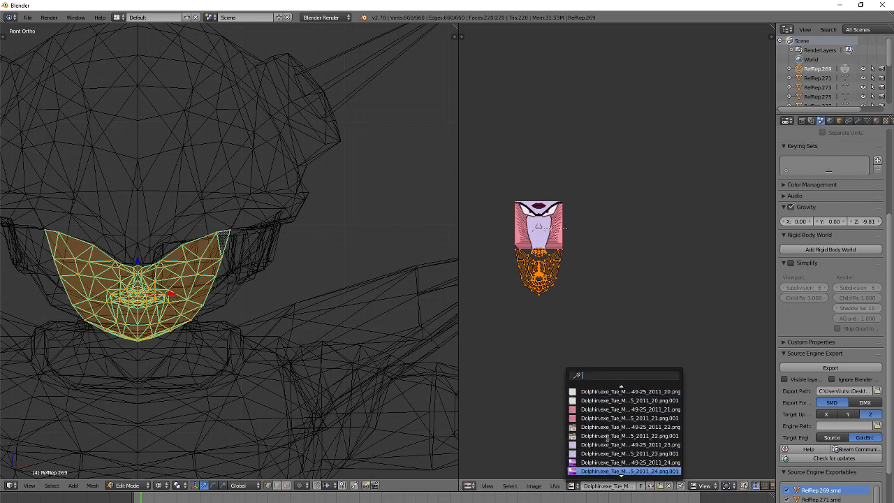
left_click(609, 442)
scroll(609, 391, "down", 5)
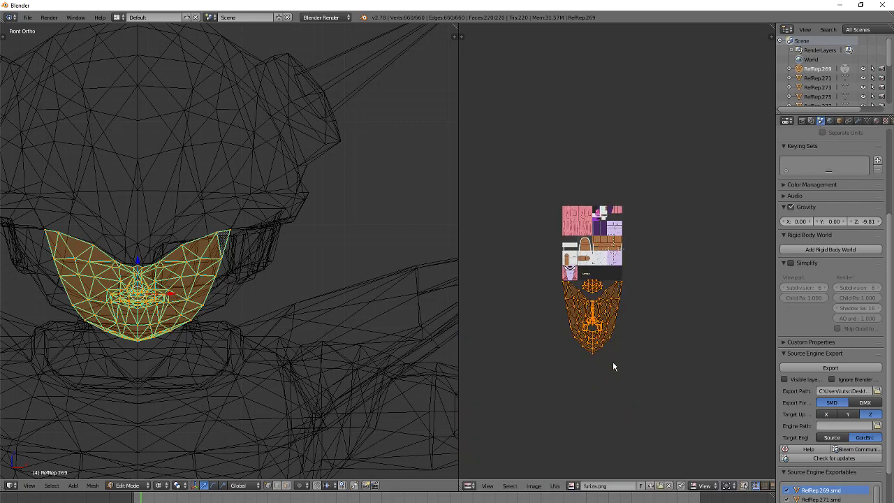
scroll(613, 368, "up", 3)
Step: Move the face UVs over the face artwork on the sheet and display the model with its textures
key("g")
left_click(564, 301)
key("z")
left_click(235, 261)
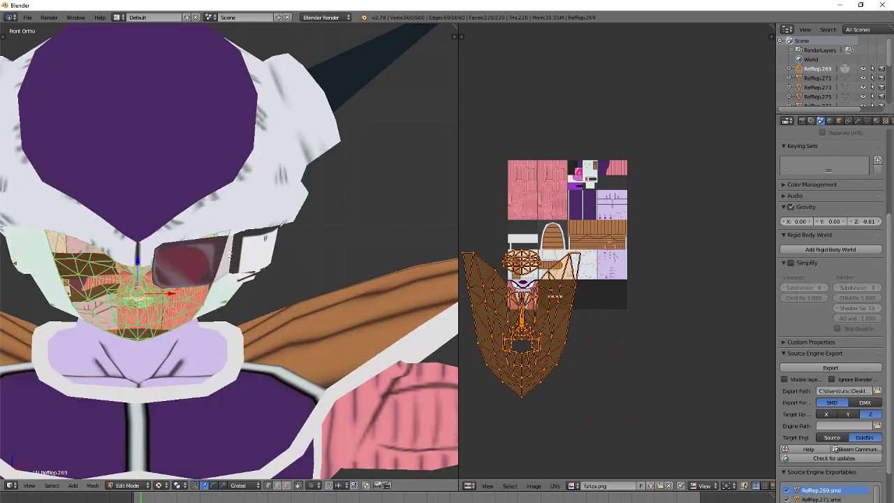
Step: Scale the face UVs down to the size of the face tile and move them onto it
scroll(235, 261, "up", 2)
key("s")
left_click(534, 310)
scroll(533, 311, "up", 3)
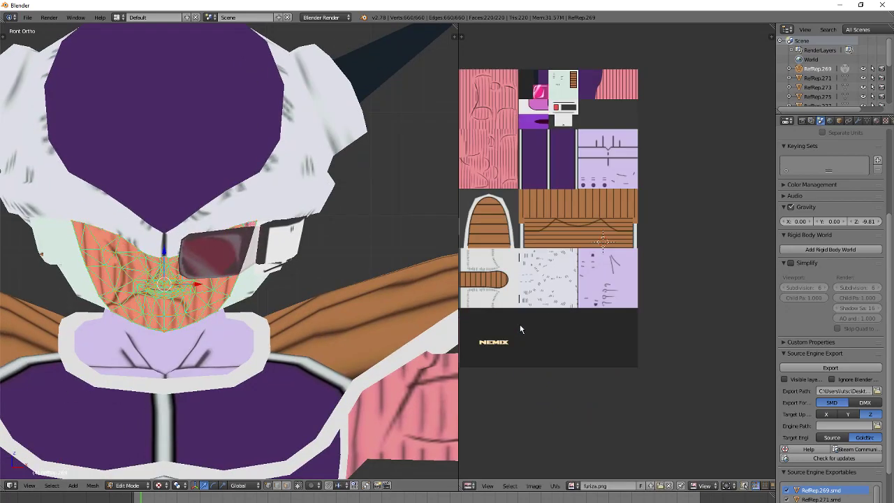
middle_click_drag(519, 322, 682, 233)
key("g")
left_click(657, 246)
scroll(656, 250, "up", 4)
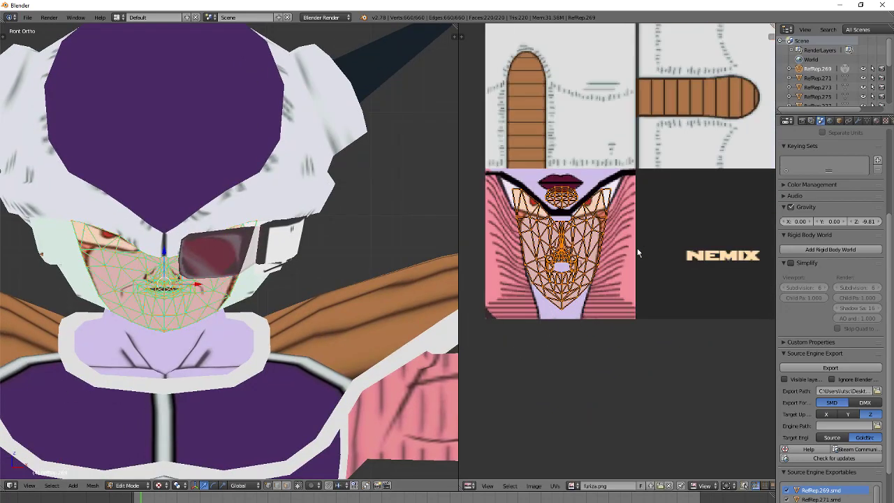
Step: Widen the face UVs along X by about 1.20, shorten them along Y and align them with the face artwork
key("s")
key("x")
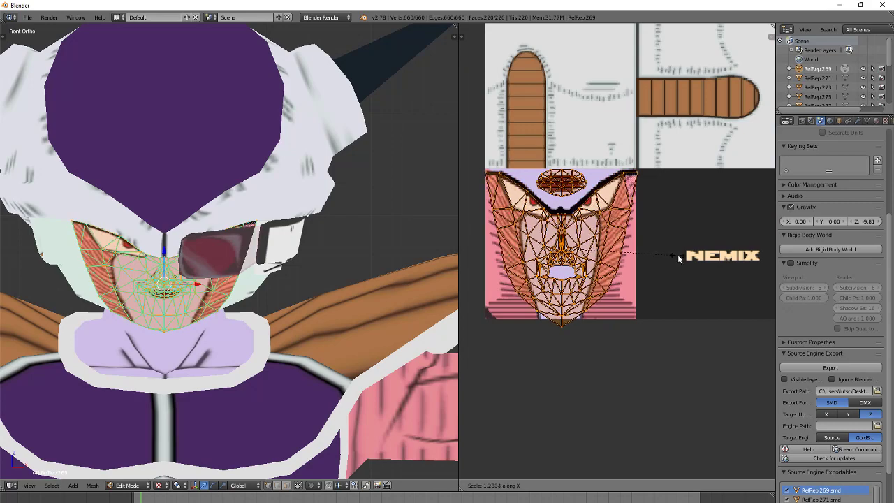
key("y")
left_click(673, 253)
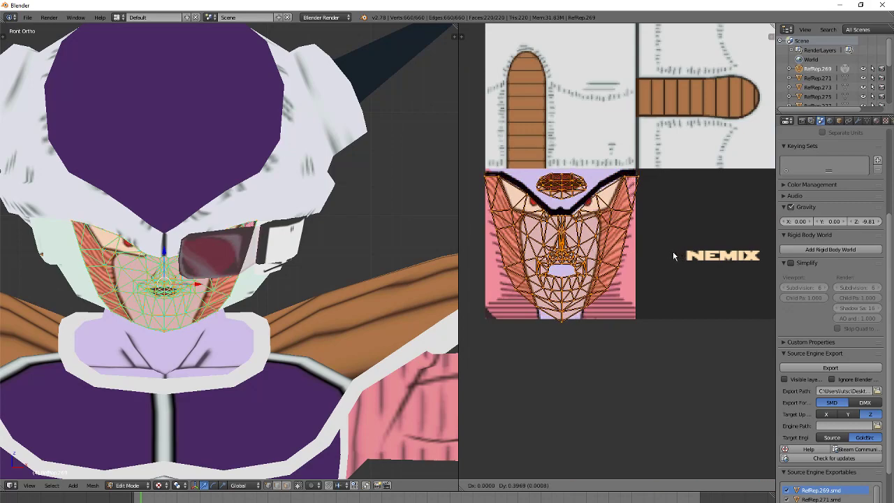
key("g")
key("s")
key("y")
left_click(665, 247)
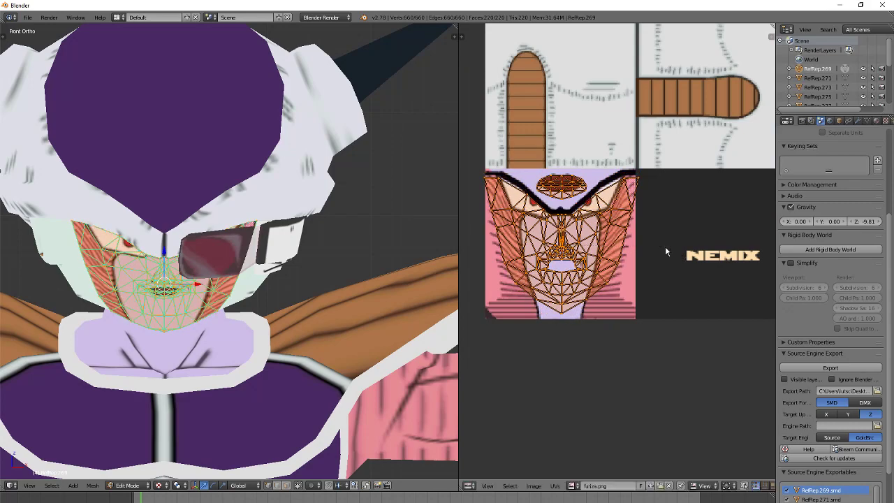
key("g")
left_click(665, 245)
Step: Refine the scale of the face UVs so the painted lips, nose and eyes match the face mesh
scroll(167, 274, "up", 7)
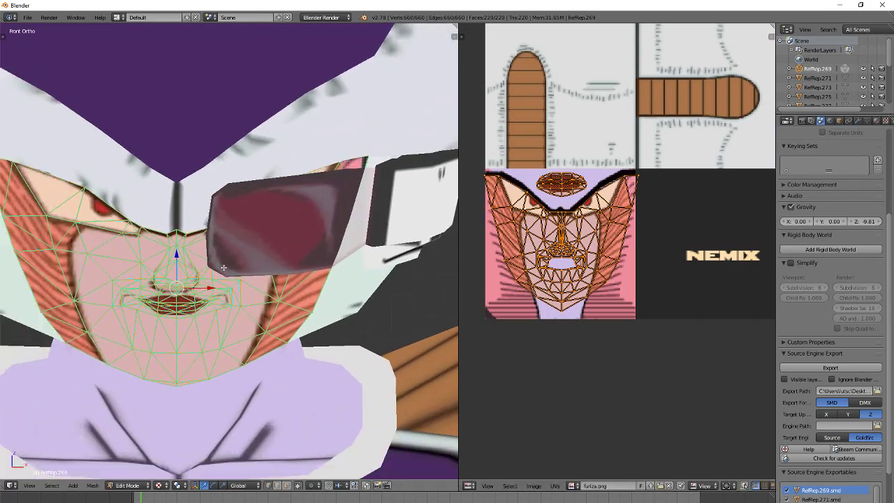
key("s")
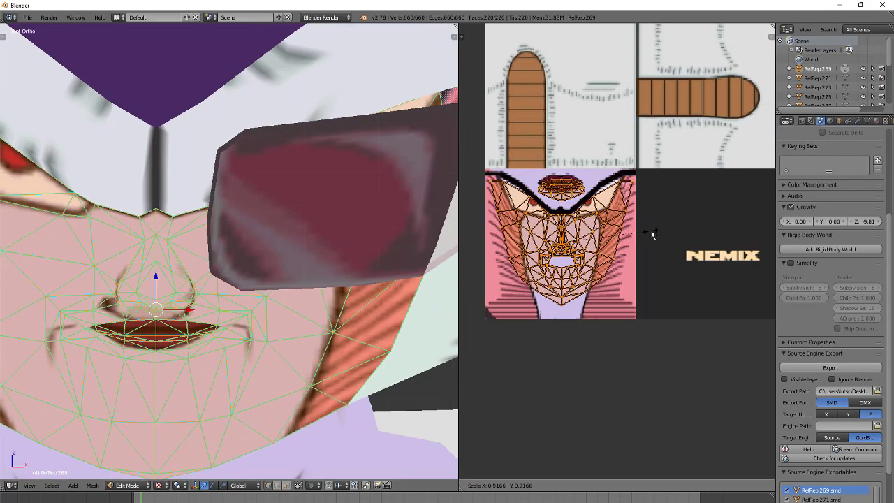
key("x")
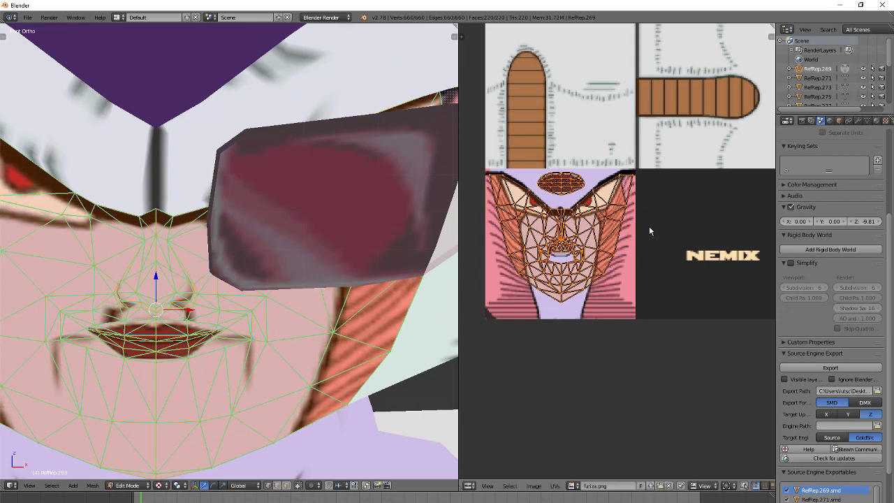
key("y")
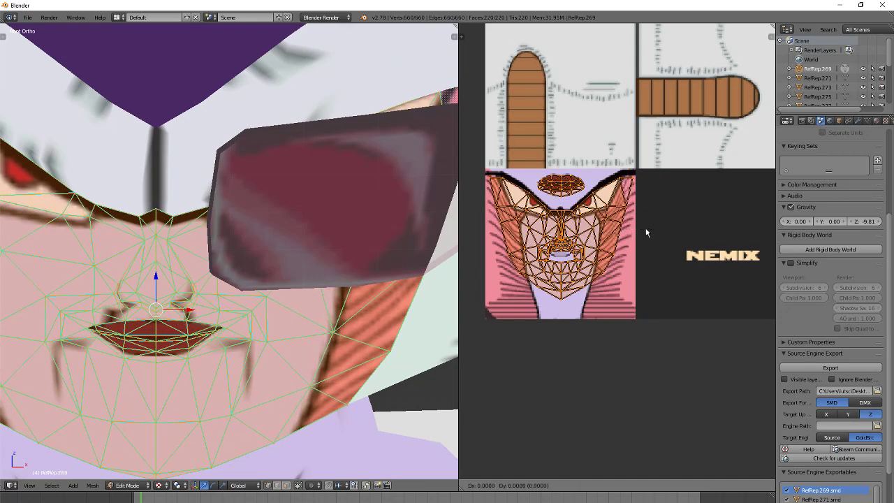
left_click(646, 229)
key("s")
left_click(649, 231)
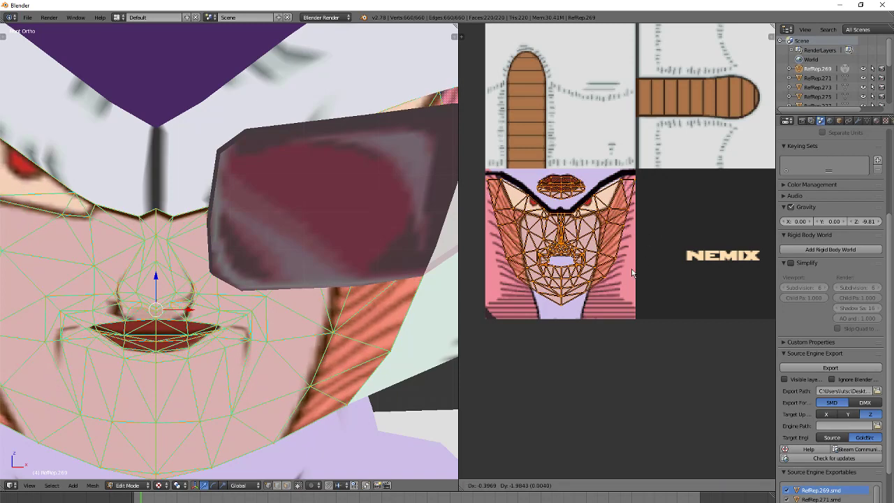
key("alt+Tab")
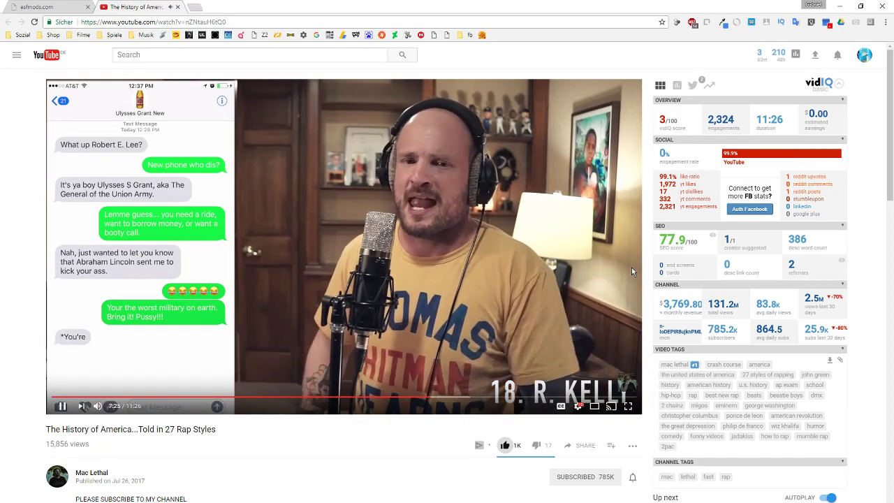
key("alt+Tab")
Step: Nudge the face UVs, stretch them along Y by about 1.05 and realign them vertically with the face artwork
key("g")
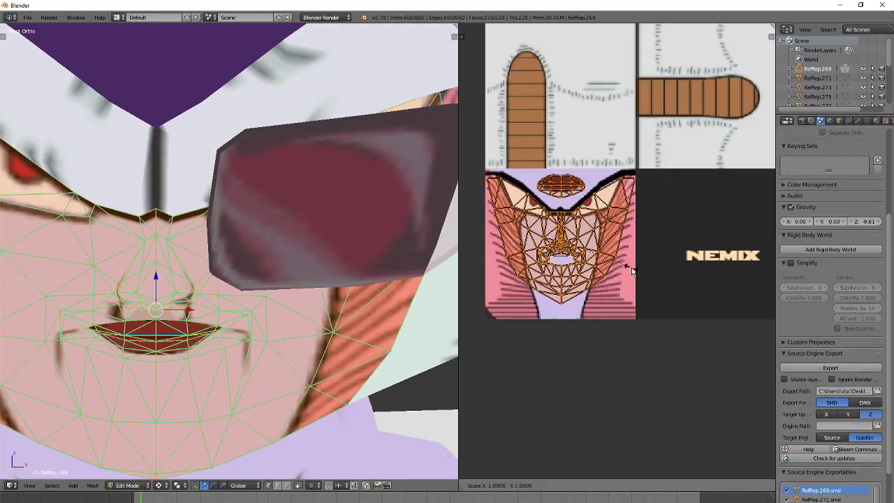
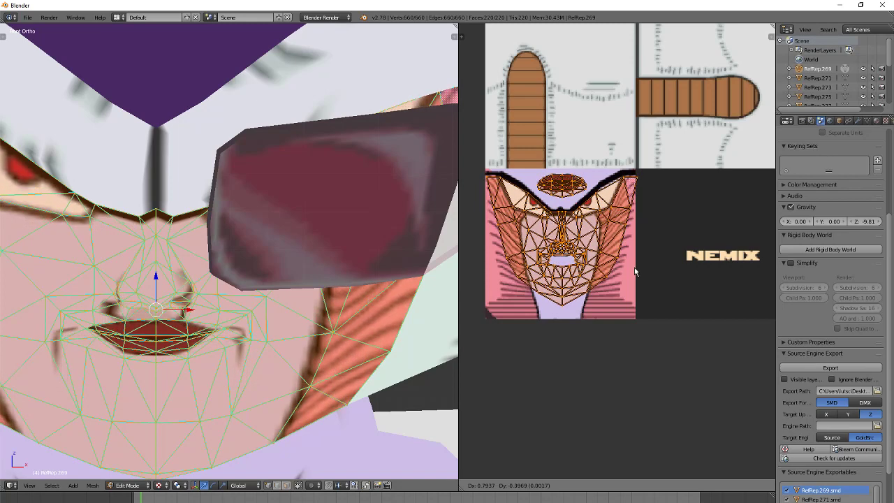
left_click(635, 271)
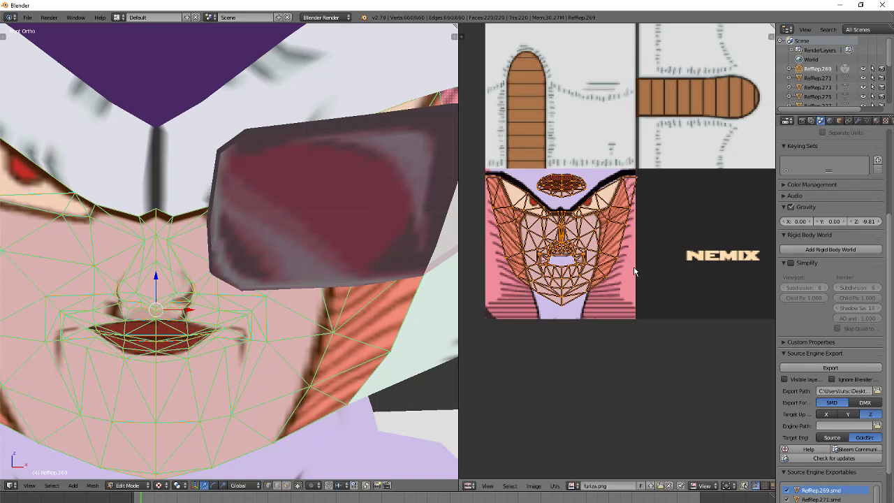
key("a")
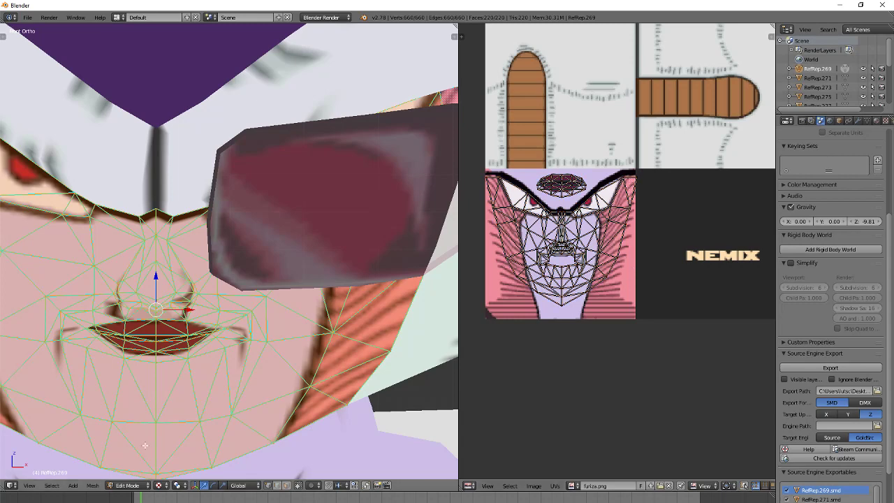
key("a")
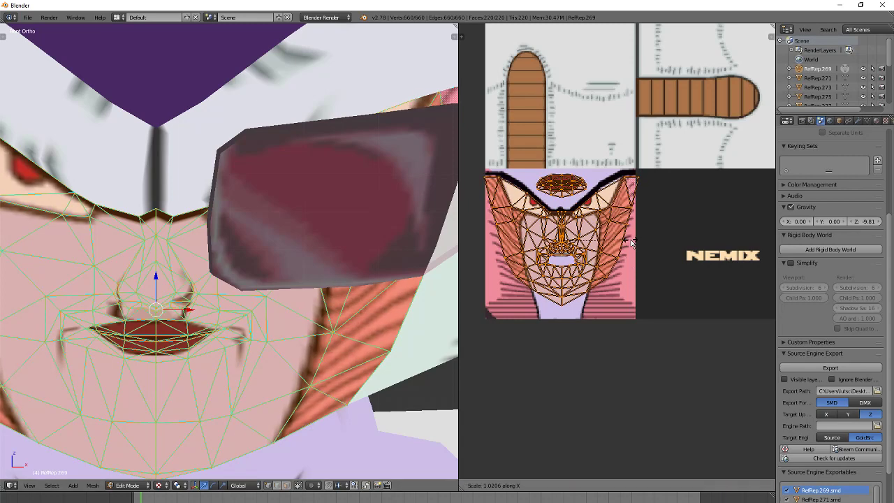
key("s")
key("y")
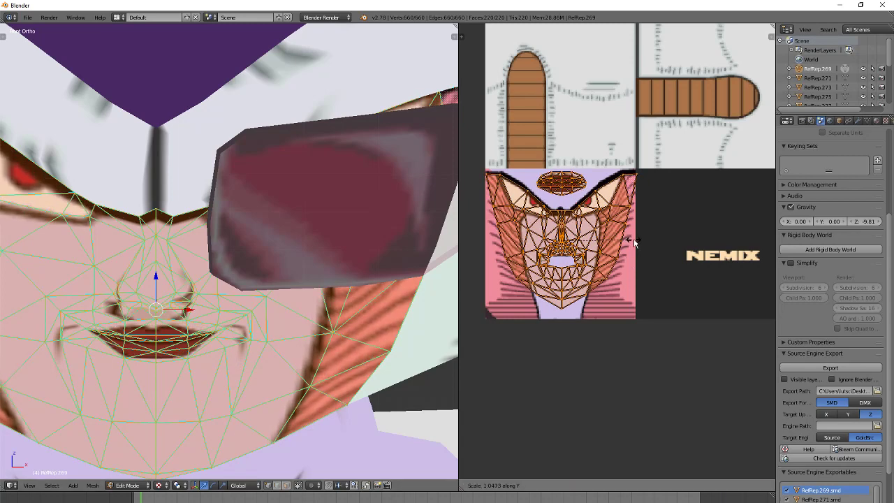
left_click(634, 242)
key("y")
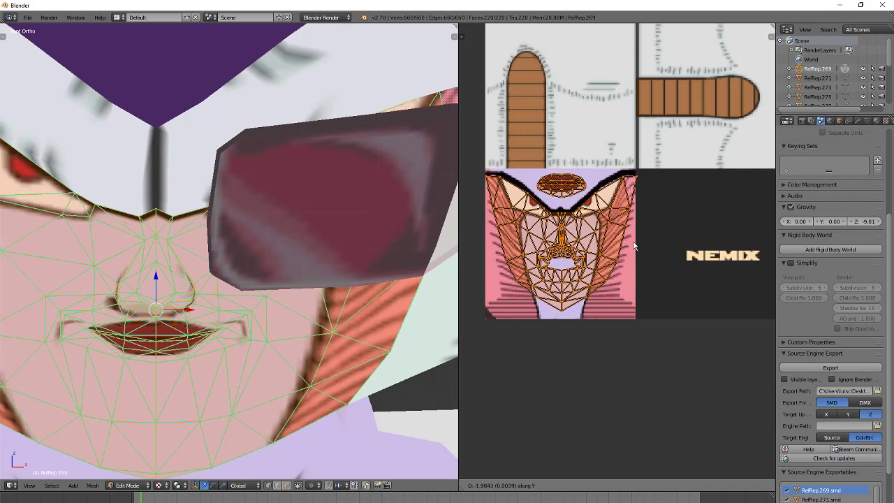
left_click(634, 245)
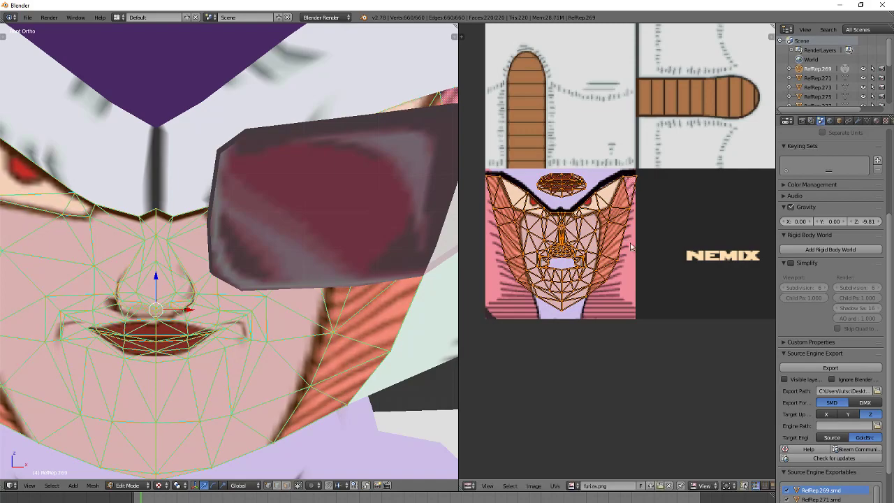
Step: Shift the whole set of face UVs along Y so the painted nose and lips line up with the mesh
scroll(615, 238, "up", 8)
key("a")
key("b")
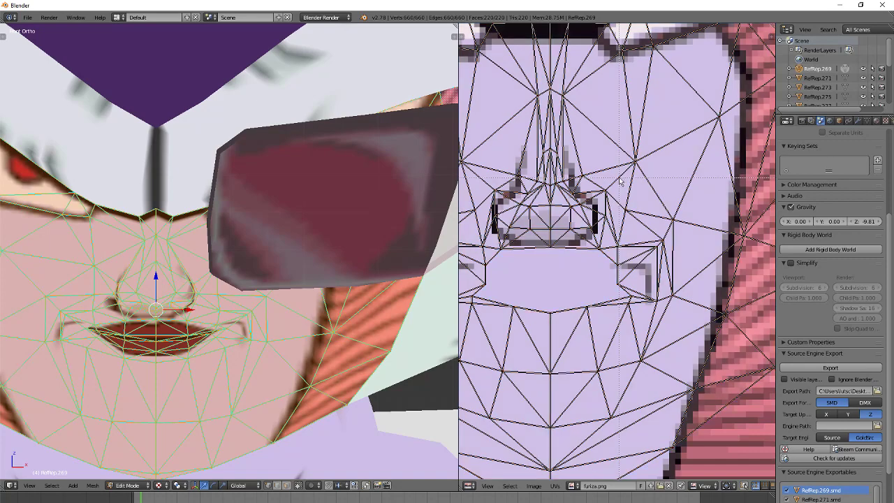
left_click_drag(540, 238, 539, 239)
key("a")
key("a")
scroll(619, 211, "down", 6)
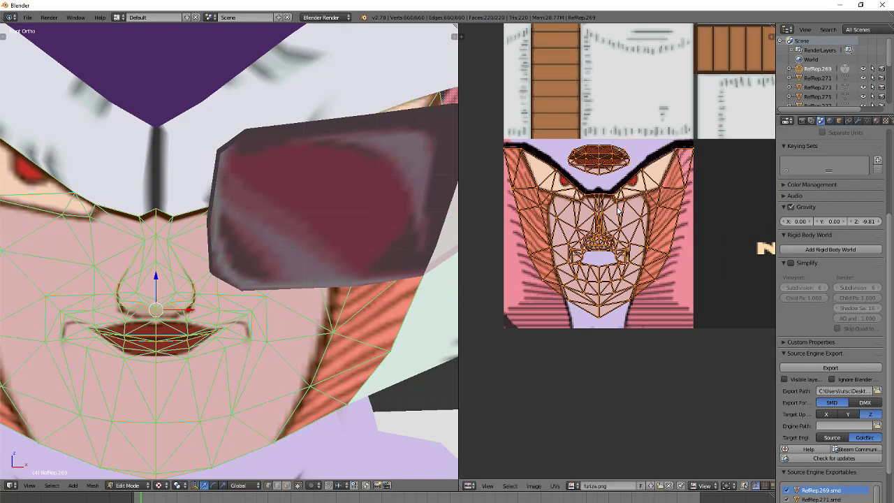
key("g")
key("y")
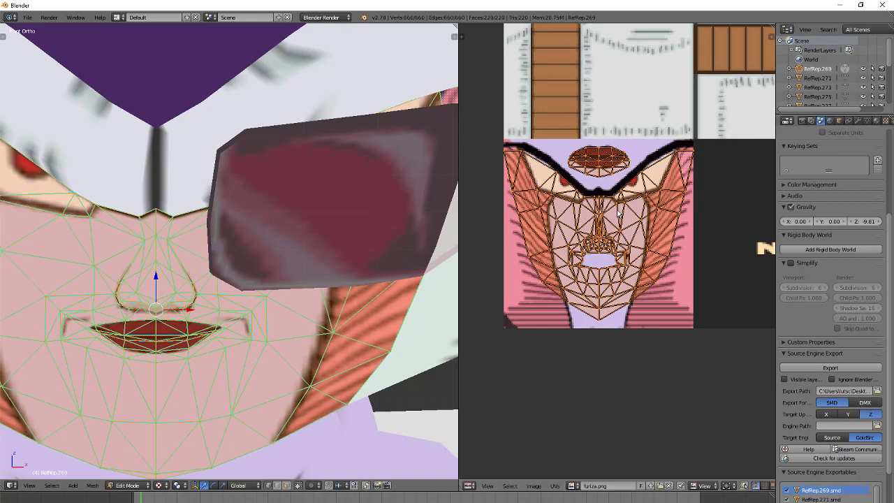
Step: Finish editing the face mesh and open the pale green side piece of the head in Edit Mode
scroll(617, 213, "down", 1)
scroll(620, 216, "down", 4)
scroll(272, 262, "down", 6)
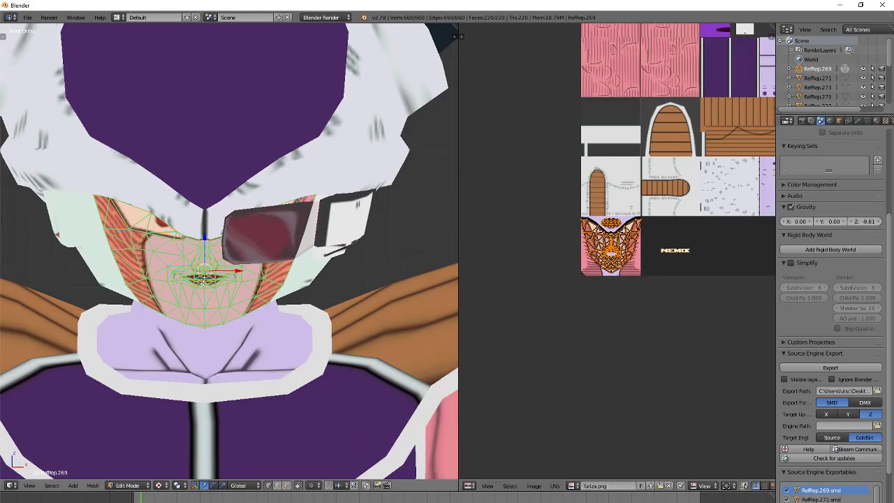
key("a")
middle_click_drag(183, 296, 241, 272)
left_click(127, 485)
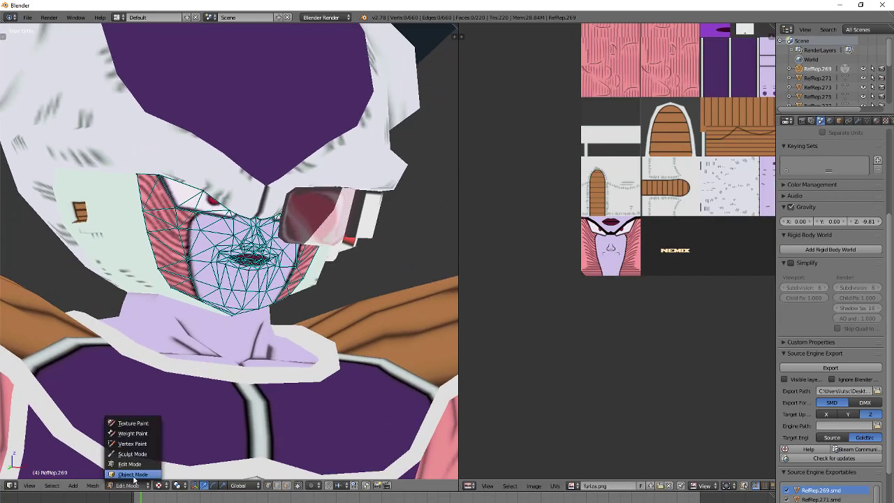
left_click(162, 472)
left_click(133, 485)
left_click(143, 460)
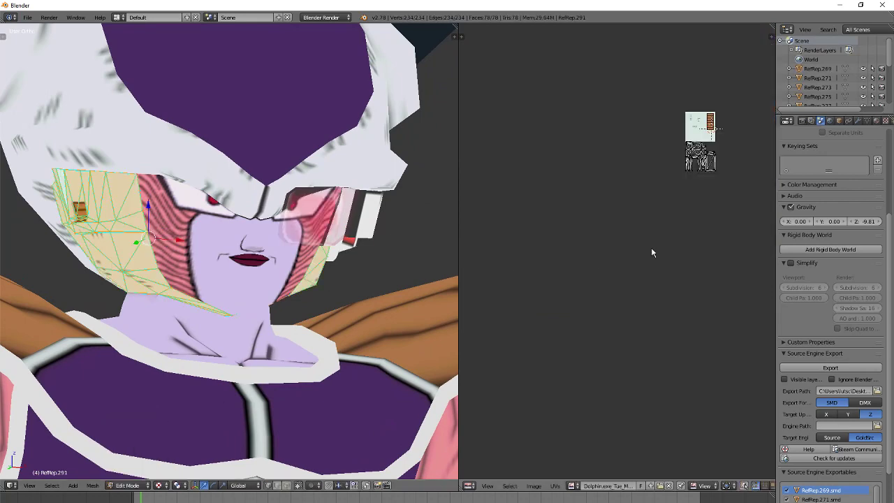
Step: Assign furiza.png to the pale green side piece and mirror its UVs along Y
left_click(571, 485)
left_click(598, 473)
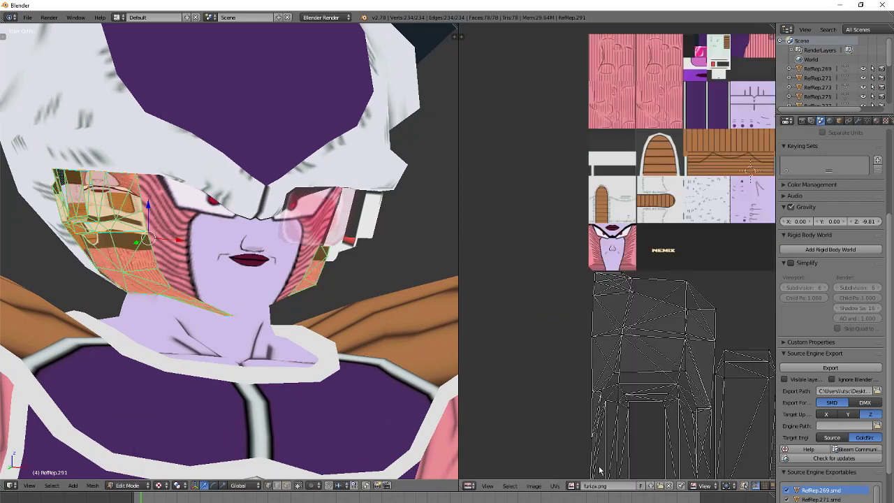
key("ctrl+m")
key("y")
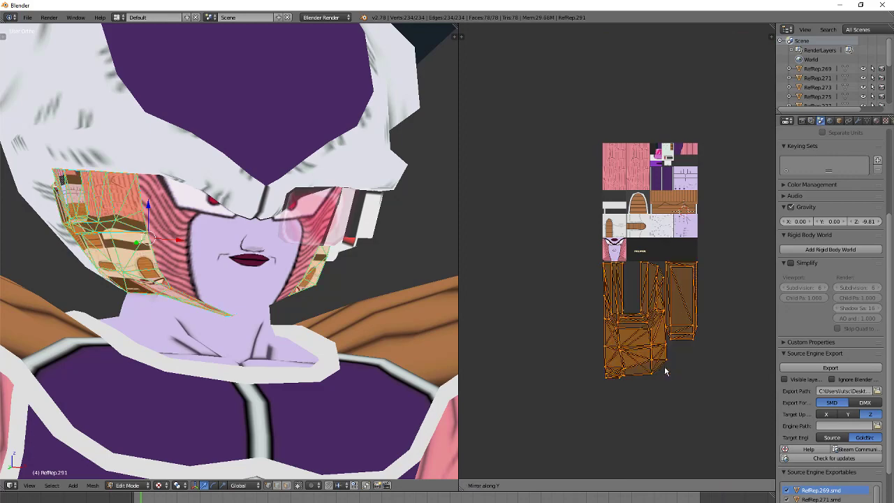
Step: Move the side piece's UVs onto the texture sheet near the pale green tile and scale them down
key("g")
left_click(699, 219)
scroll(665, 221, "up", 7)
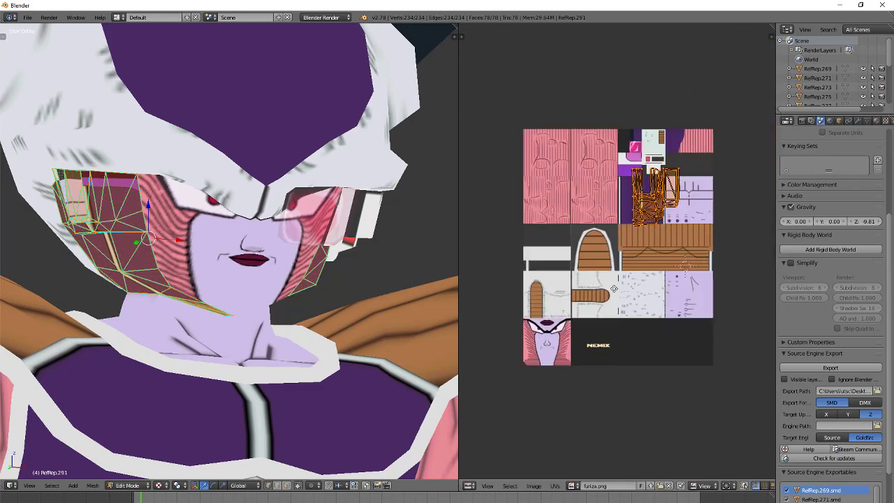
scroll(665, 220, "up", 4)
scroll(656, 278, "down", 3)
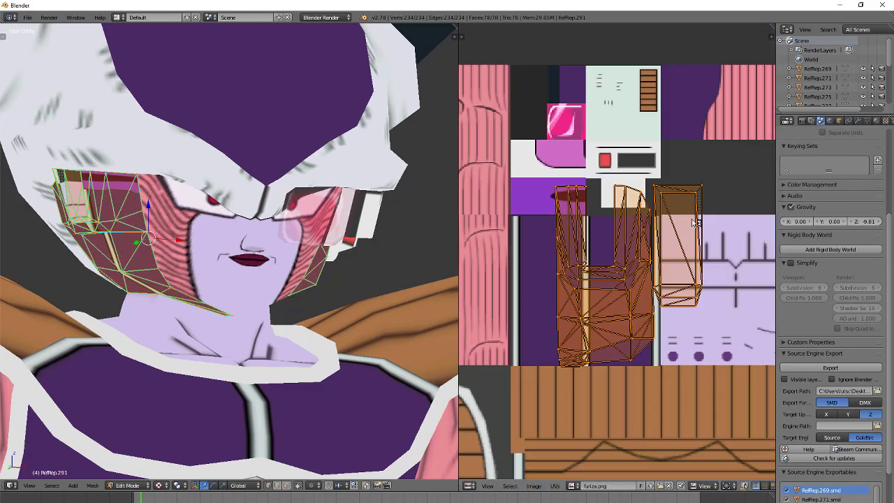
key("g")
left_click(647, 142)
key("s")
left_click(617, 176)
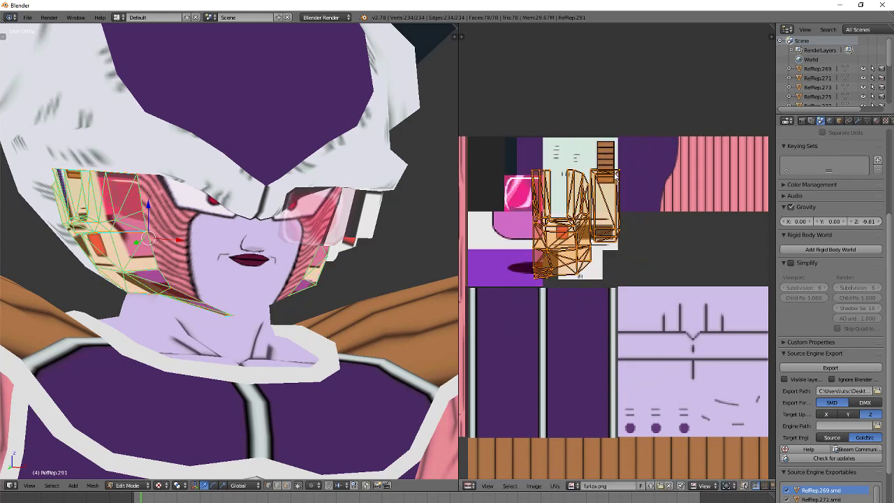
Step: Position the side piece's UVs inside the pale green tile, reducing their size and compressing them along Y
key("g")
left_click(620, 144)
key("s")
left_click(612, 154)
key("g")
left_click(611, 141)
key("g")
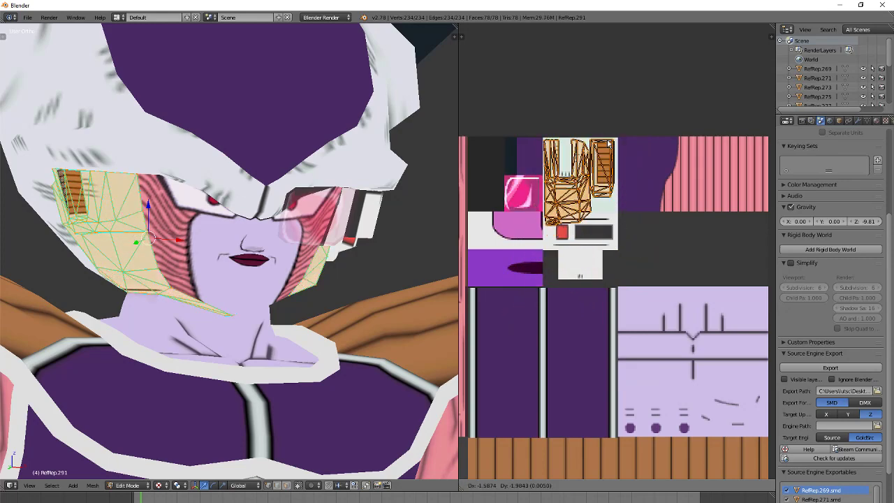
left_click(610, 143)
key("s")
key("y")
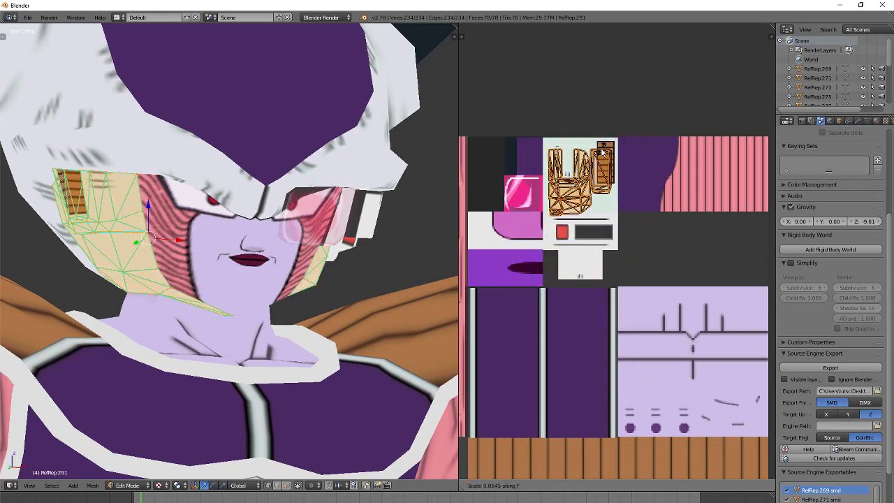
left_click(609, 150)
Step: Enlarge the side piece's UVs slightly and shift them to fill the pale green tile around the brown vent
scroll(611, 144, "up", 2)
middle_click_drag(613, 141, 638, 211)
key("g")
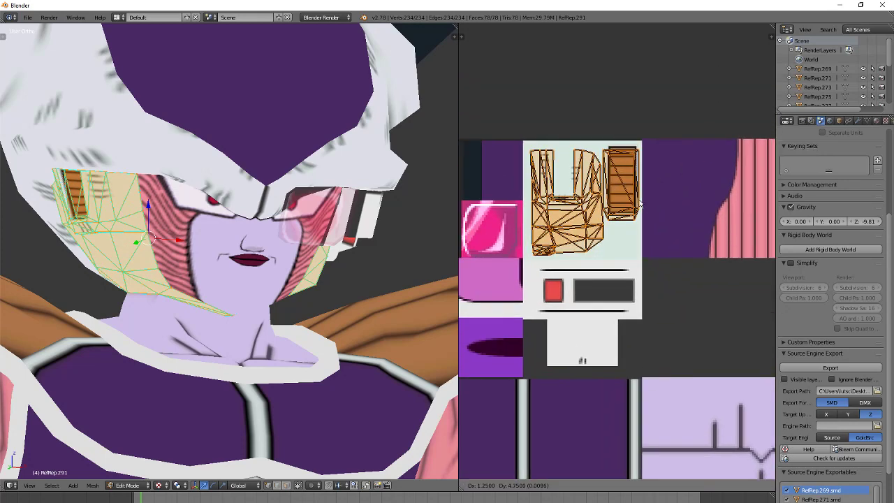
left_click(639, 201)
key("s")
left_click(644, 202)
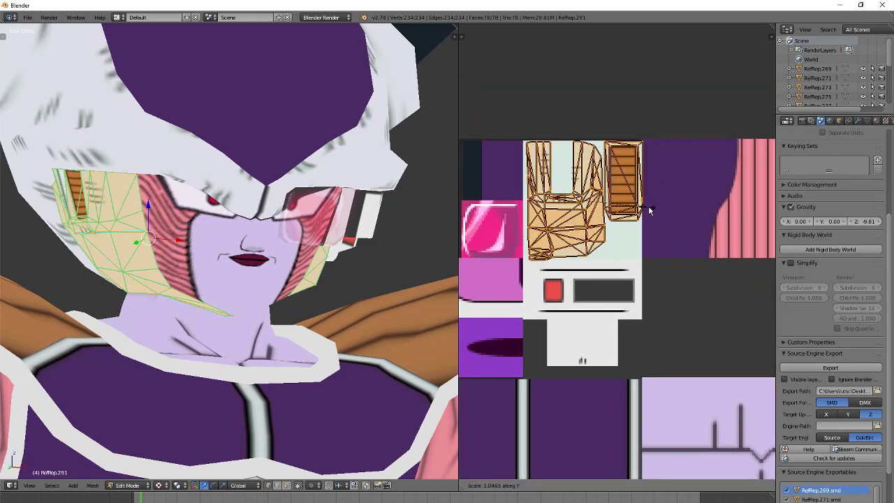
key("g")
left_click(647, 215)
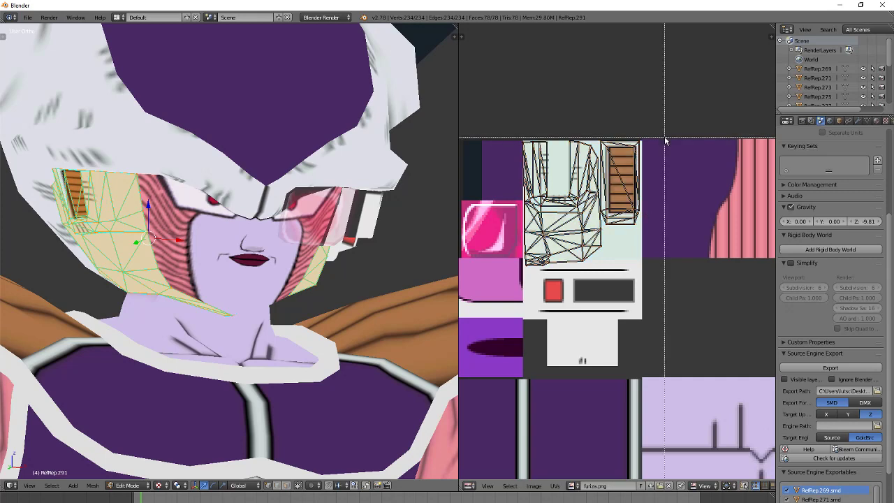
Step: Fine-tune the scale and position of the side piece's UVs against the tile's edges
scroll(664, 138, "up", 3)
key("s")
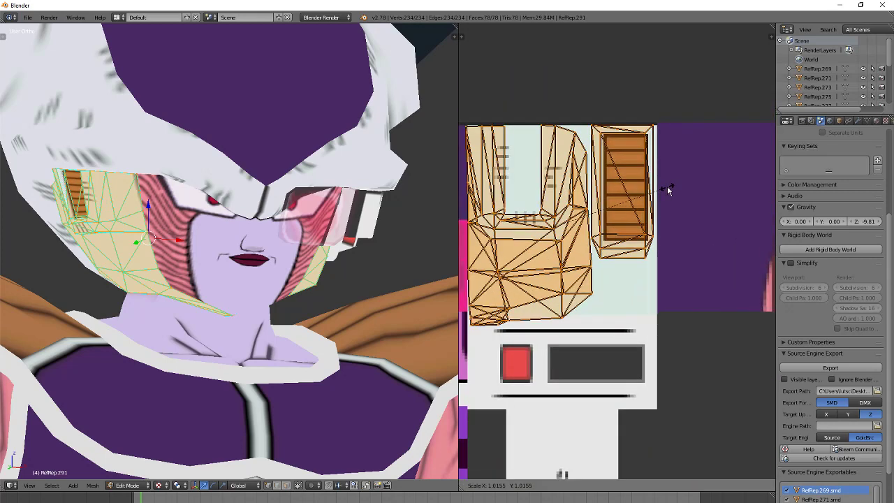
key("y")
key("g")
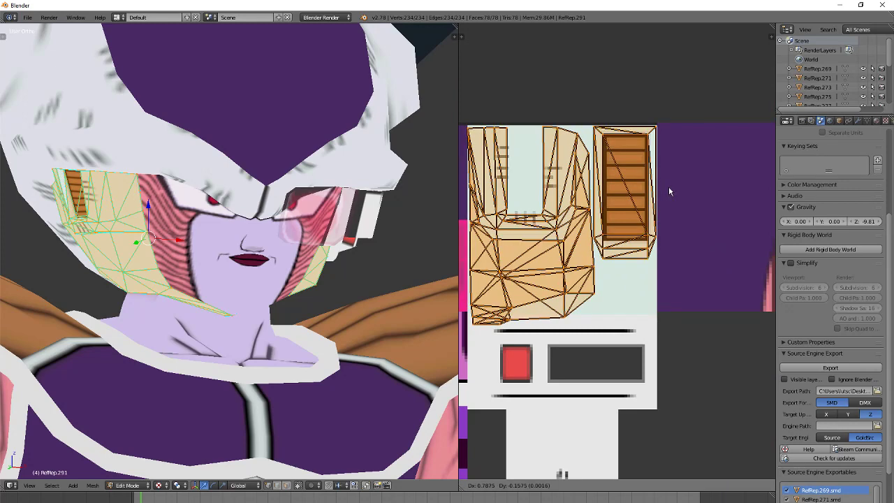
key("s")
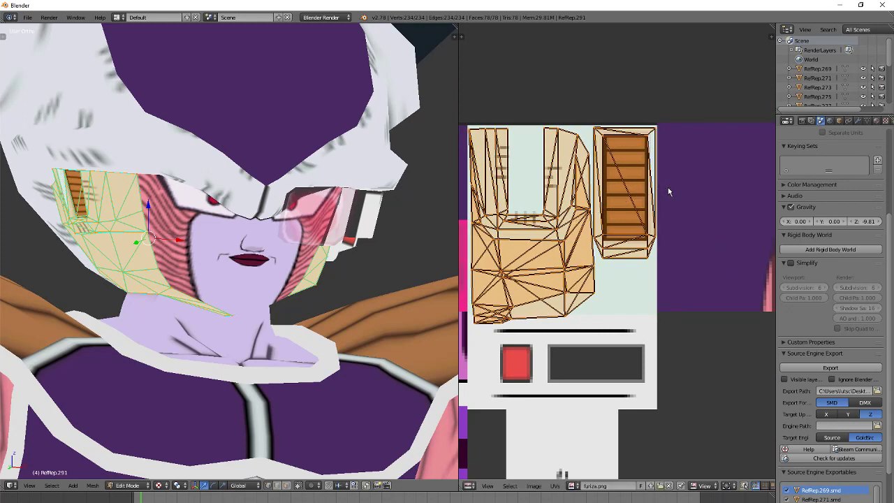
Step: Move the UV vertices at the lower end of the vent strip down, clear of the brown slats
key("a")
key("b")
left_click_drag(665, 220, 598, 265)
key("g")
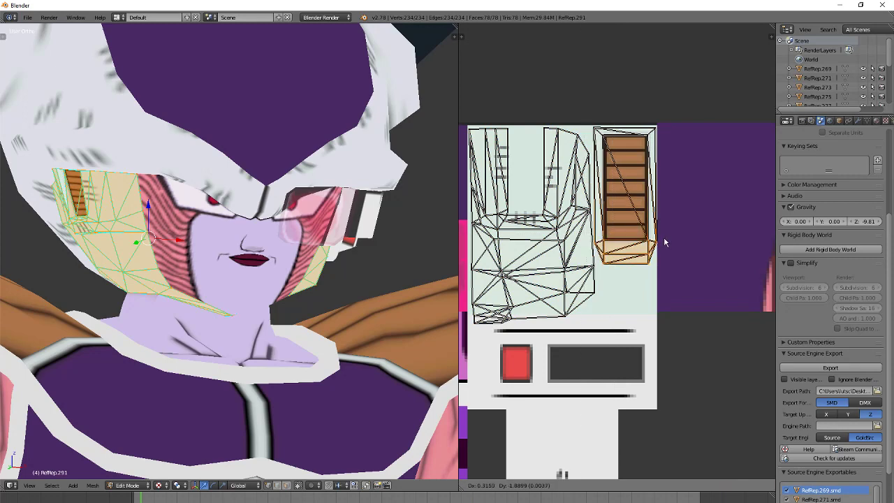
left_click(665, 242)
key("a")
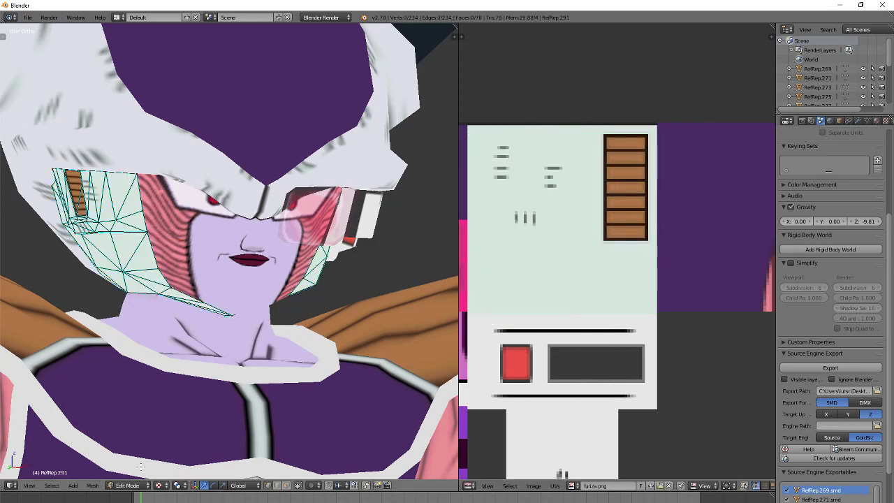
Step: Switch from the side piece to the scouter lens in Edit Mode and assign furiza.png to it
left_click(127, 486)
left_click(131, 480)
left_click(130, 485)
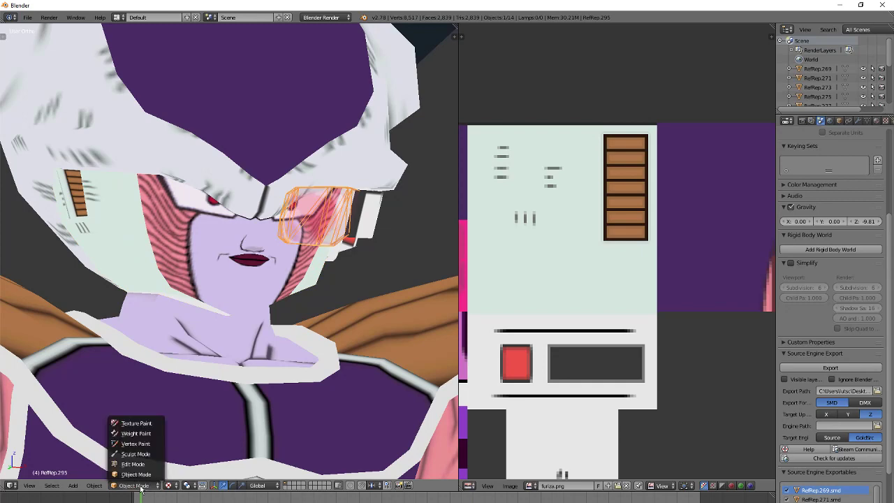
left_click(132, 465)
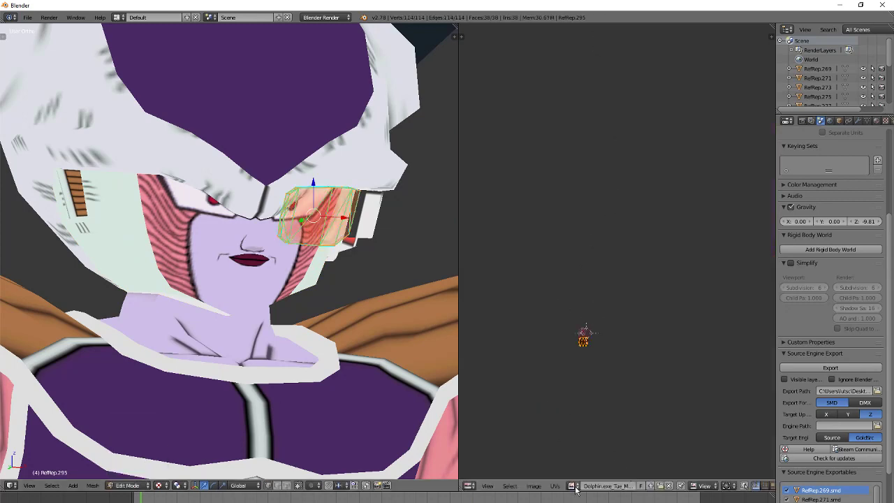
left_click(576, 487)
left_click(594, 474)
Step: Shorten the scouter lens UVs along Y to about half and move them up onto the texture sheet
scroll(650, 371, "down", 3)
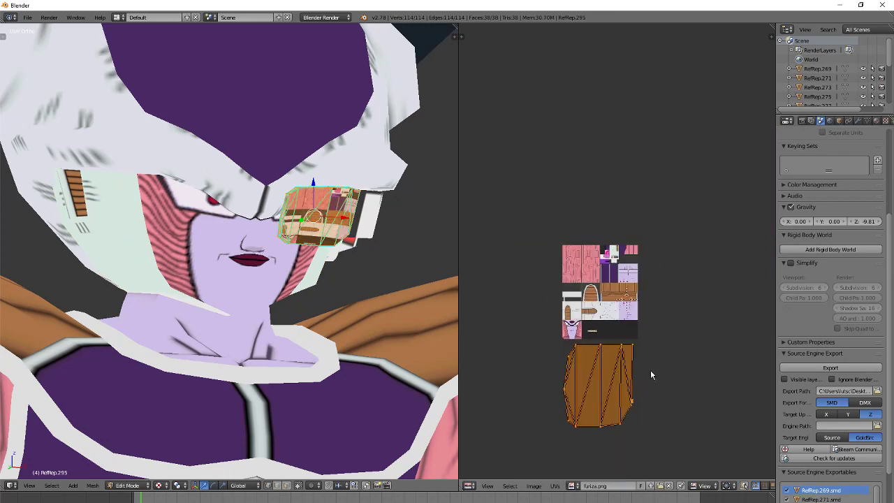
key("s")
key("y")
left_click(624, 382)
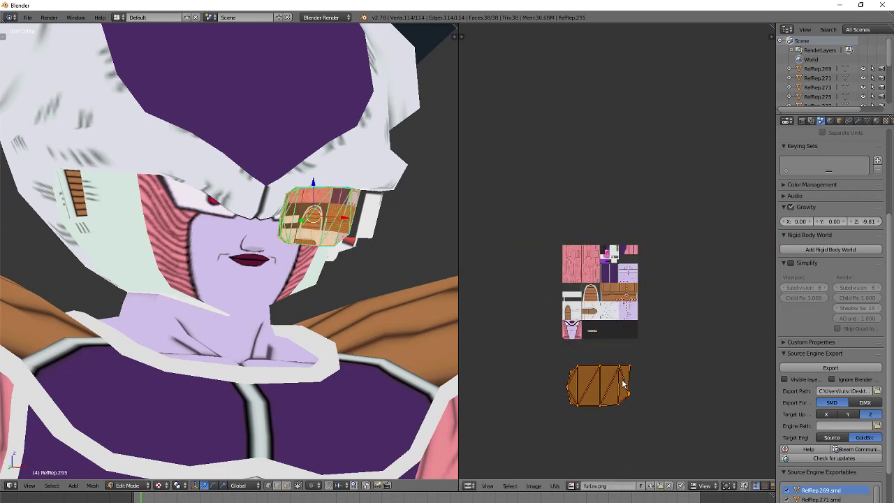
key("g")
left_click(621, 270)
scroll(621, 270, "up", 5)
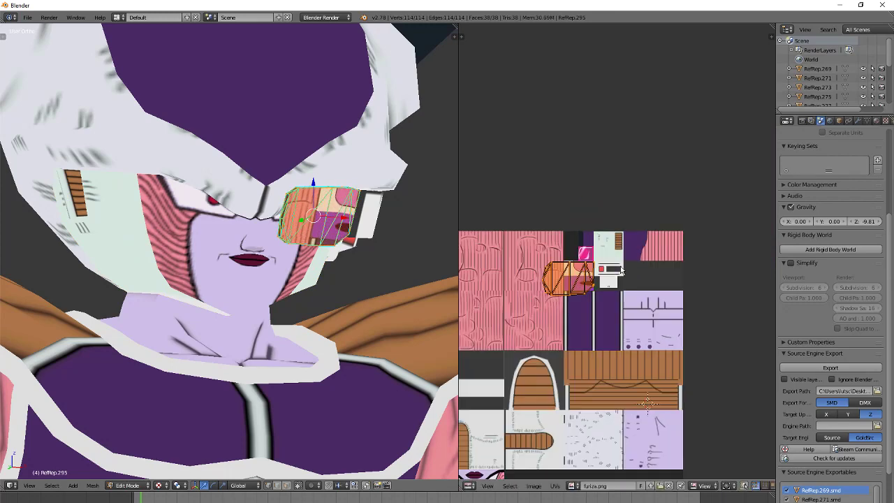
Step: Move the scouter lens UVs toward the pink lens tile on the texture sheet and shrink them
scroll(621, 270, "up", 5)
key("g")
left_click(619, 275)
key("s")
left_click(557, 280)
Step: Scale the lens UVs along Y, narrow them to about 0.90 along X, and move them onto the pink lens tile
key("s")
key("y")
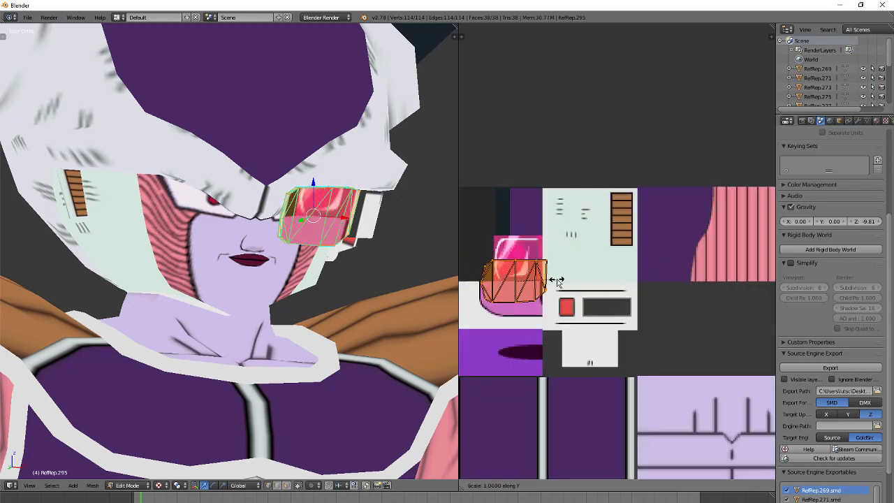
left_click(560, 288)
key("s")
key("x")
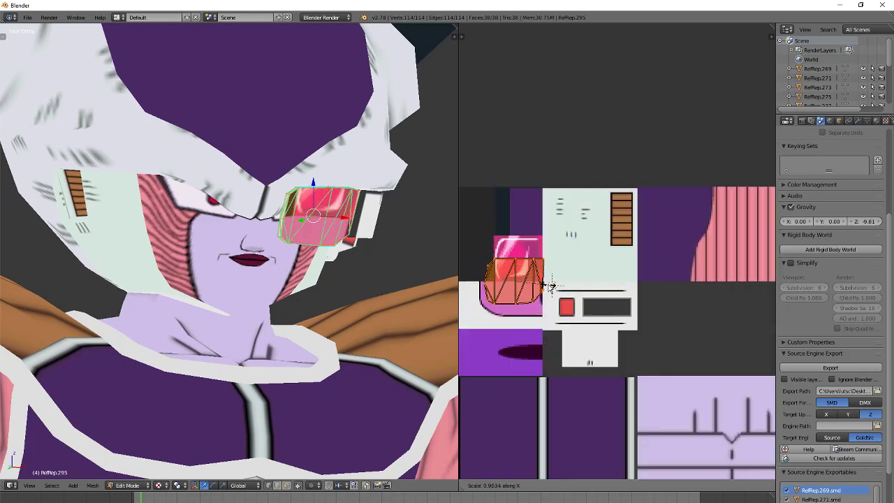
left_click(549, 289)
key("g")
left_click(551, 284)
Step: Scale the lens UVs to about 0.90 and nudge them to sit inside the pink lens tile
scroll(547, 264, "up", 1)
middle_click_drag(545, 261, 603, 259)
key("s")
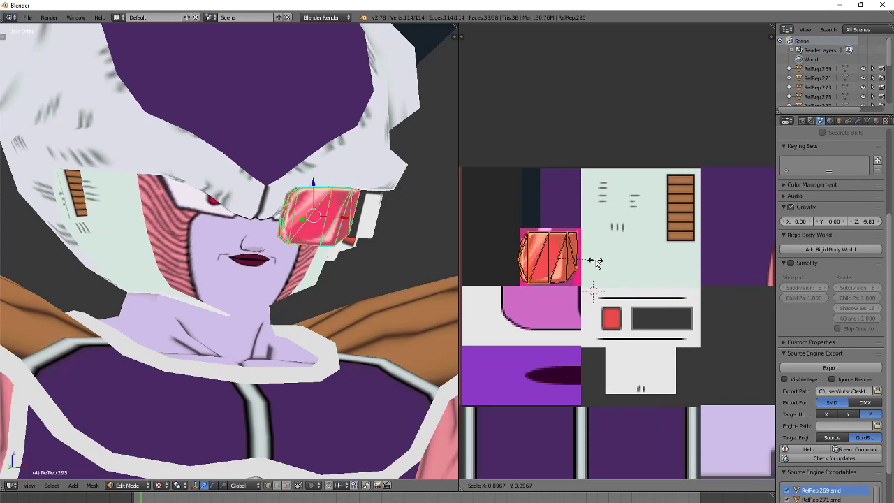
left_click(596, 260)
key("g")
left_click(595, 264)
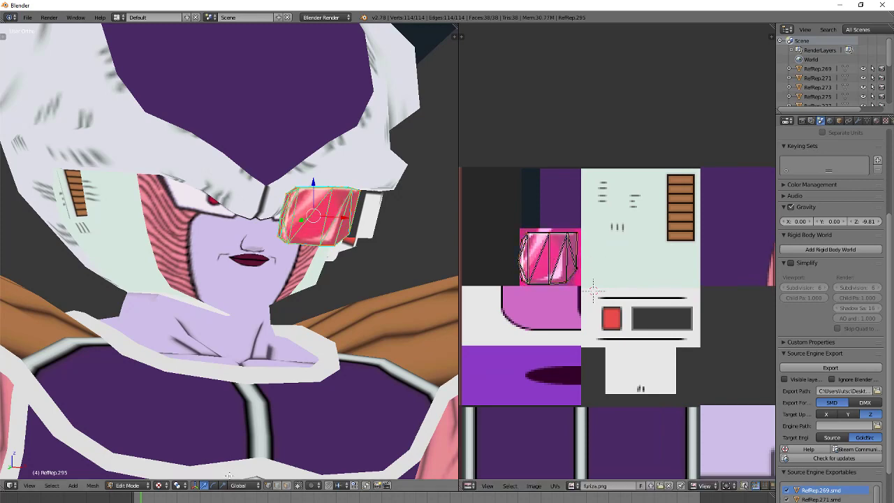
scroll(577, 258, "up", 3)
middle_click_drag(577, 259, 622, 270)
key("a")
key("g")
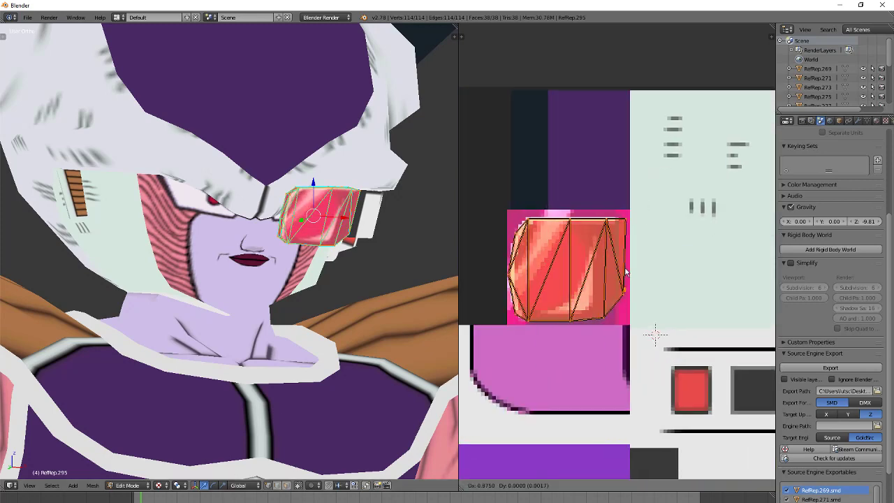
Step: Switch from the scouter lens to the white scouter earpiece in Edit Mode and assign furiza.png to it
left_click(142, 485)
left_click(143, 476)
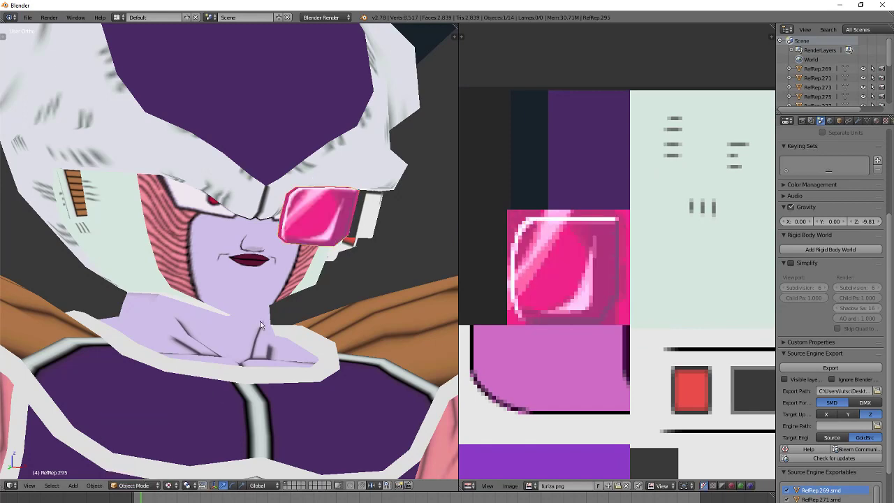
scroll(258, 317, "down", 3)
middle_click_drag(259, 318, 209, 291)
left_click(143, 485)
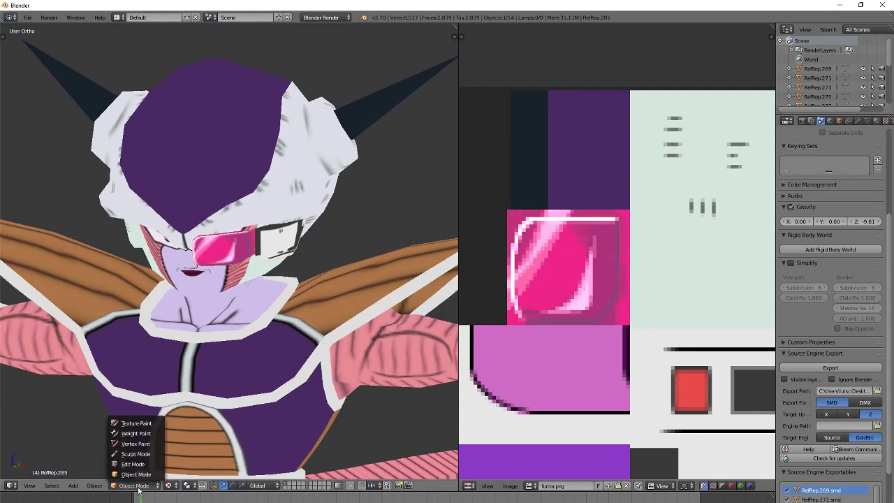
left_click(148, 467)
middle_click_drag(607, 387, 620, 326)
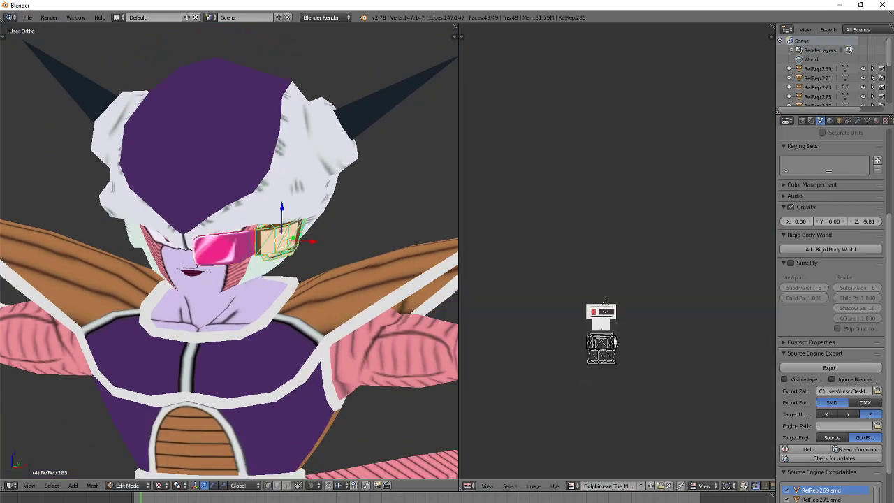
key("a")
key("a")
left_click(572, 489)
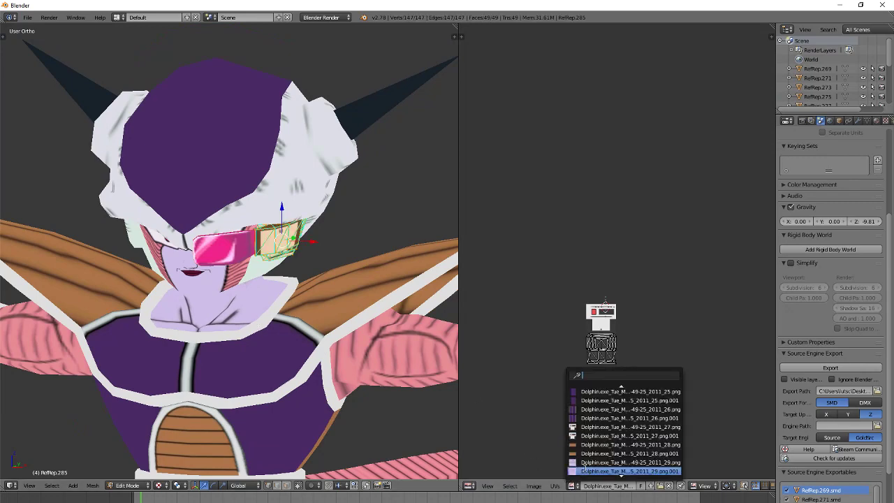
left_click(592, 472)
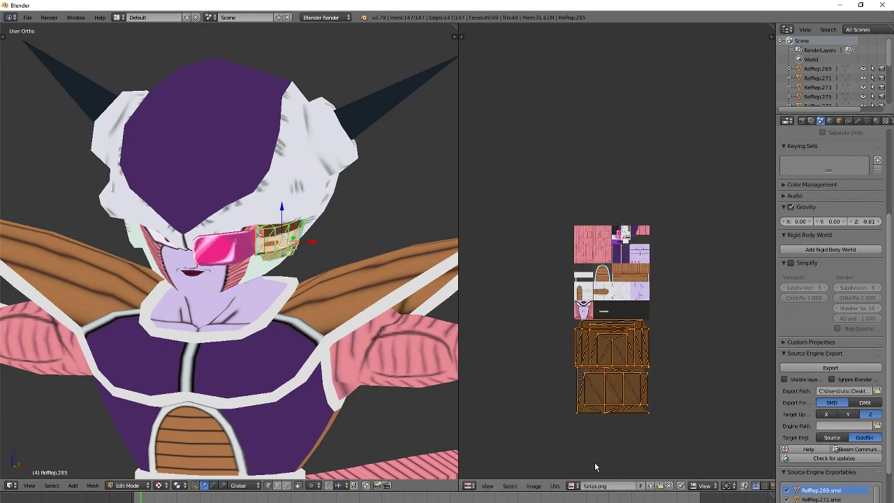
Step: Mirror the scouter earpiece's UVs along Y, keeping all of them selected
key("ctrl+m")
key("y")
left_click(595, 463)
key("g")
left_click(685, 459)
key("a")
key("a")
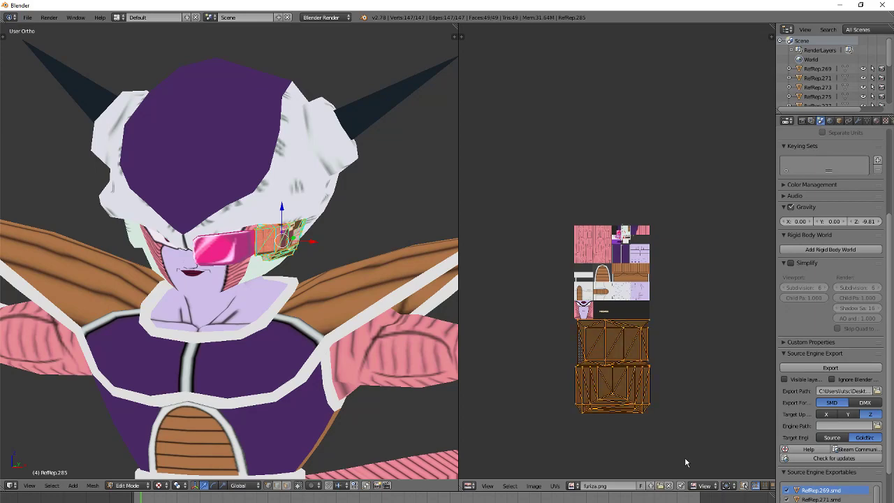
Step: Move the earpiece UVs up onto the texture sheet and scale them down
key("g")
left_click(681, 341)
scroll(682, 341, "up", 4)
key("s")
left_click(629, 249)
scroll(629, 249, "up", 1)
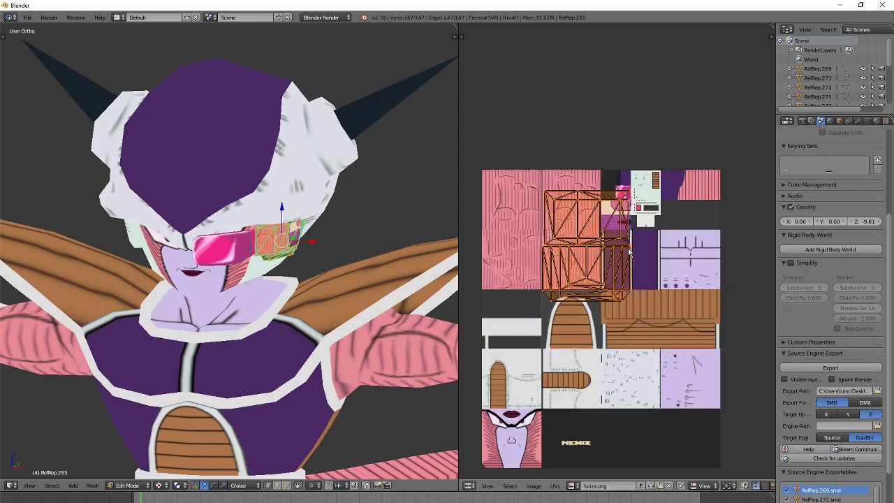
Step: Place the earpiece UVs over the white scouter tile with the red button and shrink them toward its size
scroll(629, 251, "up", 2)
middle_click_drag(628, 251, 612, 287)
key("g")
left_click(704, 235)
key("s")
left_click(650, 239)
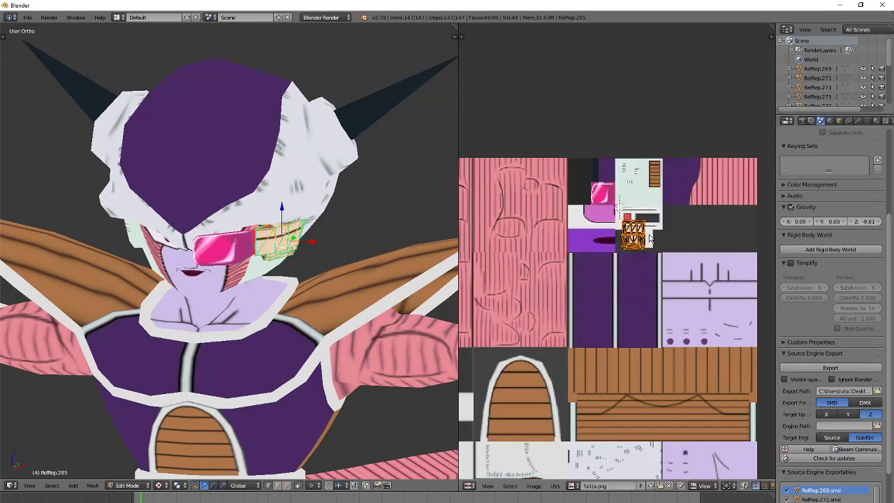
key("g")
left_click(655, 234)
Step: Widen the earpiece UVs along X by about 1.76 and enlarge them by about 1.09 over the scouter tile
scroll(655, 234, "up", 3)
key("s")
key("y")
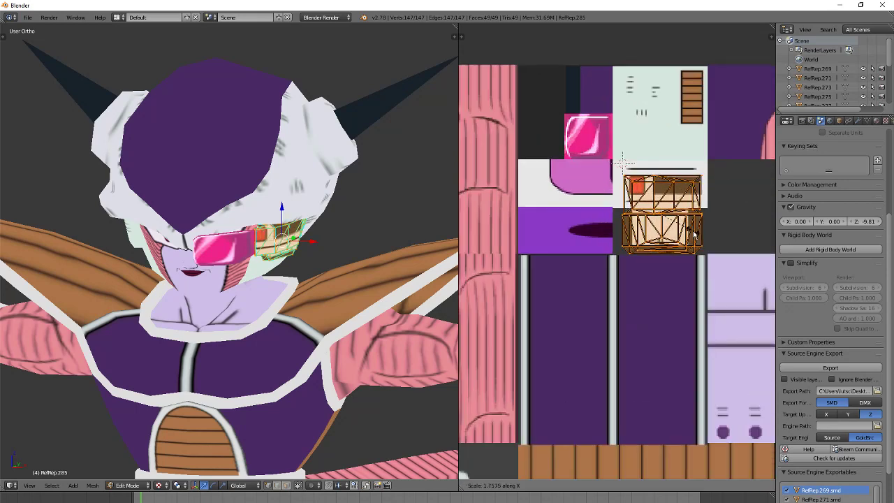
left_click(693, 232)
key("g")
left_click(692, 225)
key("s")
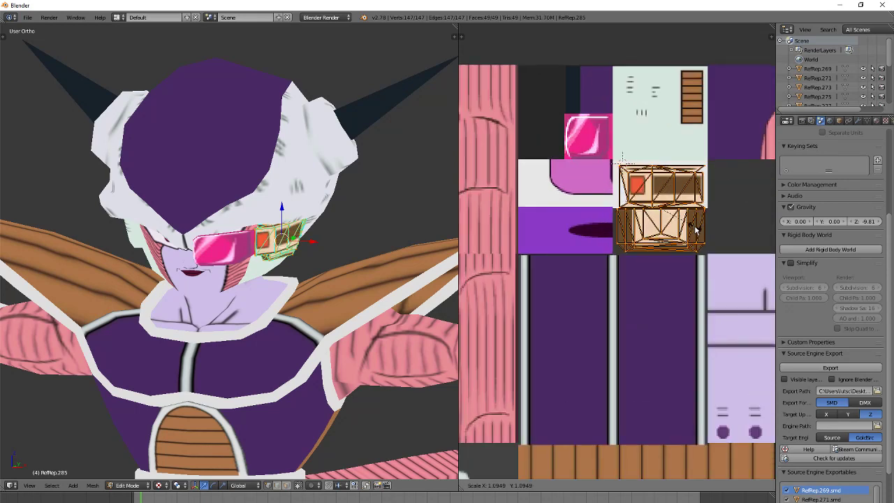
Step: Shift the earpiece UVs into line with the scouter tile and stretch them along Y by about 1.05
scroll(342, 262, "up", 2)
middle_click_drag(342, 261, 285, 254)
scroll(285, 254, "up", 1)
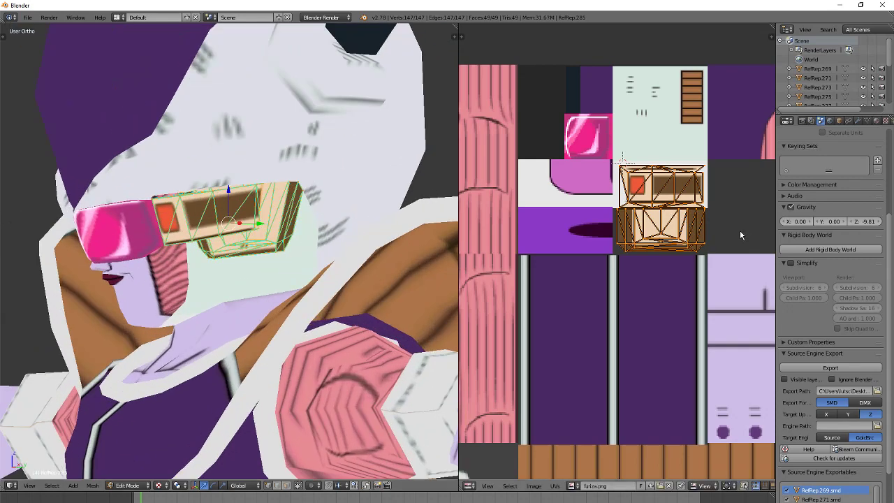
scroll(703, 227, "up", 3)
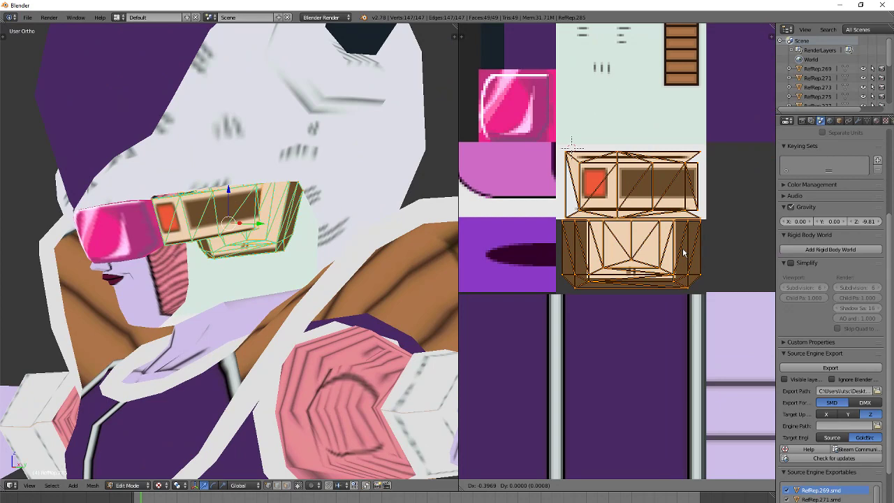
left_click(682, 247)
key("s")
key("y")
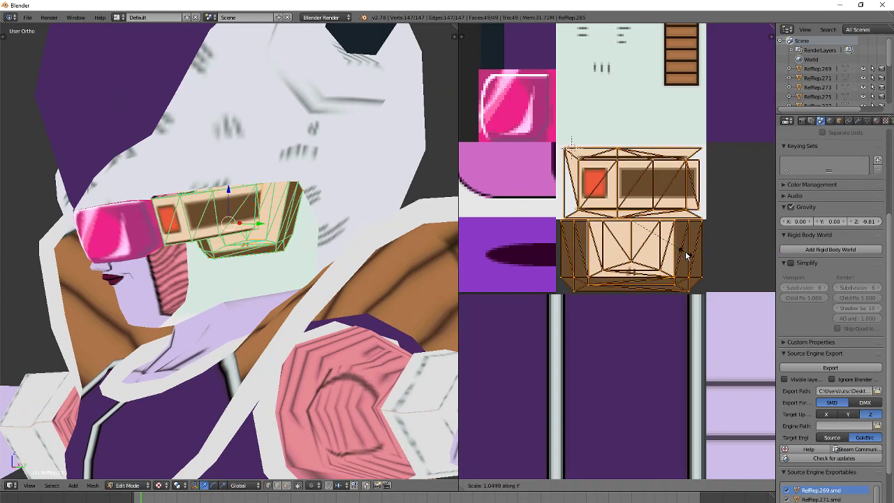
left_click(688, 257)
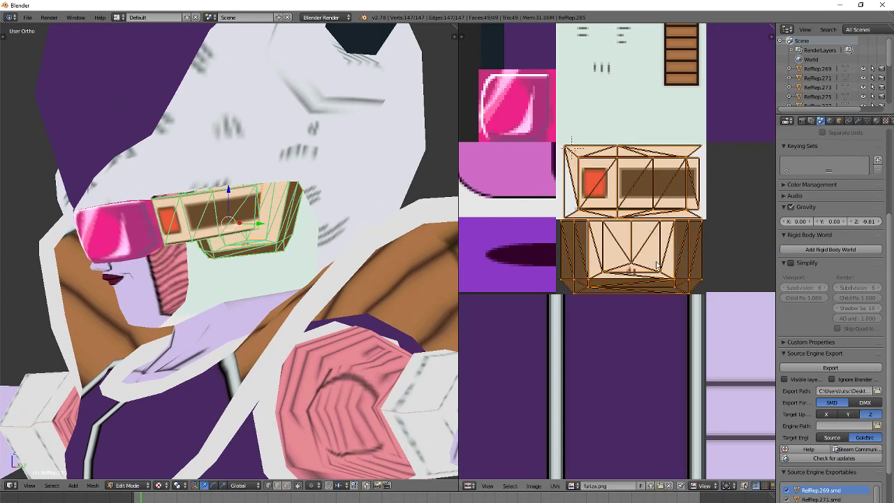
Step: Switch from the earpiece to the white head shell in Edit Mode and assign furiza.png to it
middle_click_drag(335, 294, 303, 309)
left_click(127, 484)
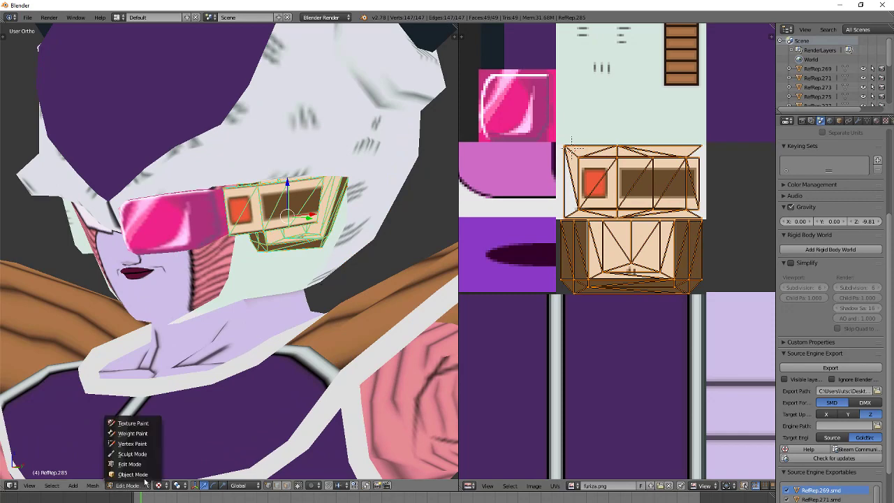
left_click(155, 463)
left_click(144, 482)
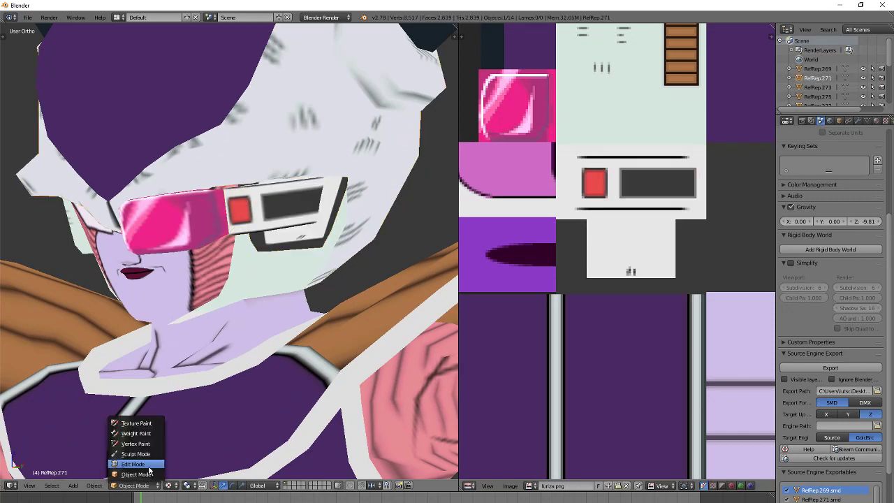
left_click(140, 447)
scroll(635, 471, "down", 4)
left_click(571, 485)
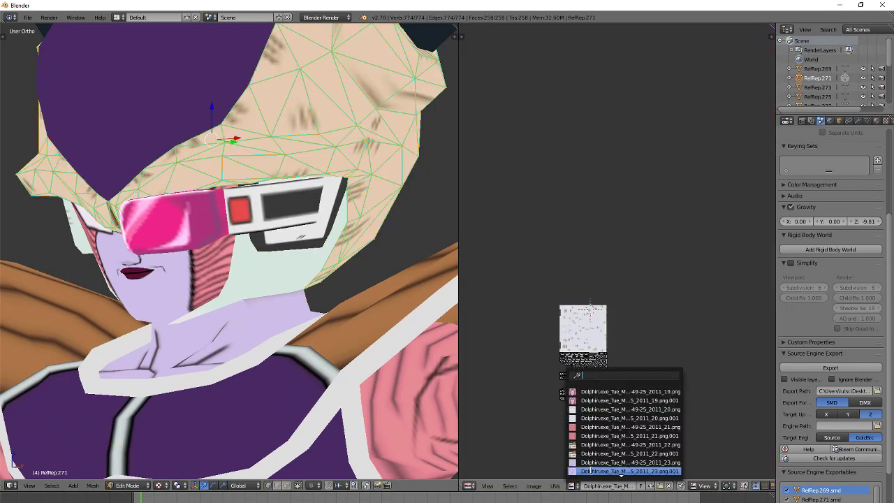
left_click(592, 475)
scroll(592, 475, "down", 4)
key("a")
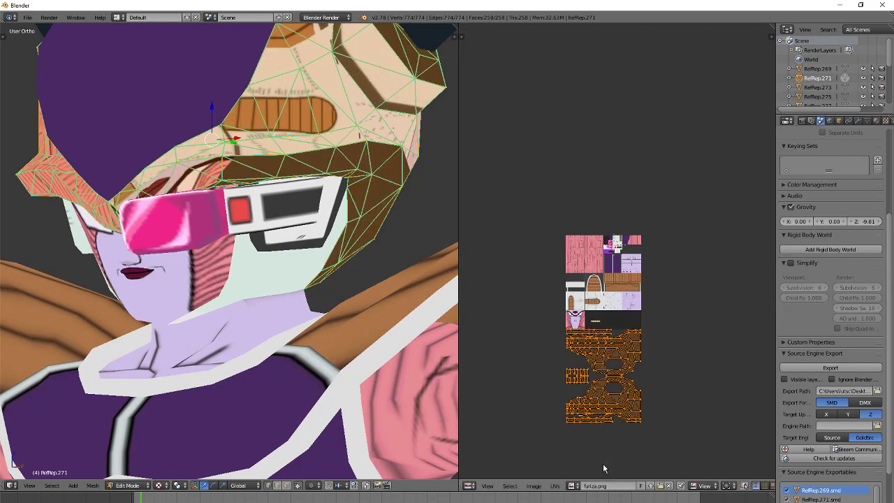
Step: Scale down the head shell's UVs and move them up onto the texture sheet near the speckled white tile
key("s")
left_click(641, 427)
key("g")
left_click(644, 345)
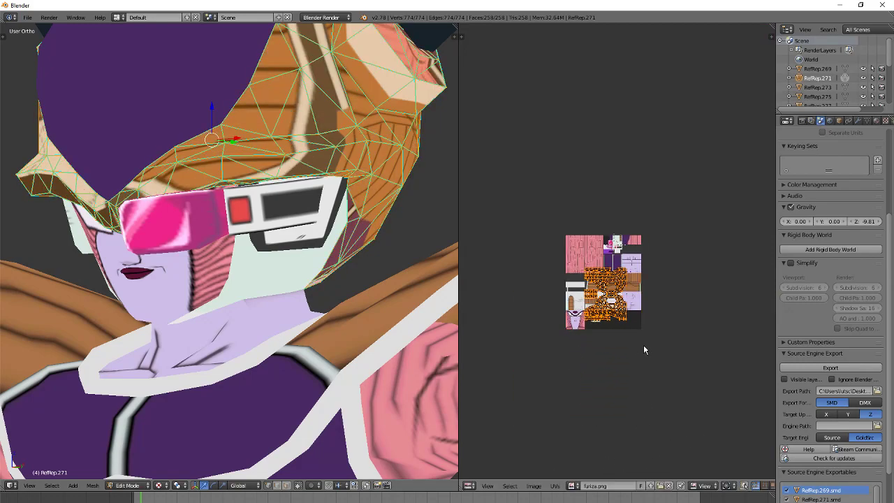
scroll(644, 347, "up", 4)
middle_click_drag(643, 352, 642, 279)
key("s")
left_click(608, 308)
scroll(609, 309, "up", 3)
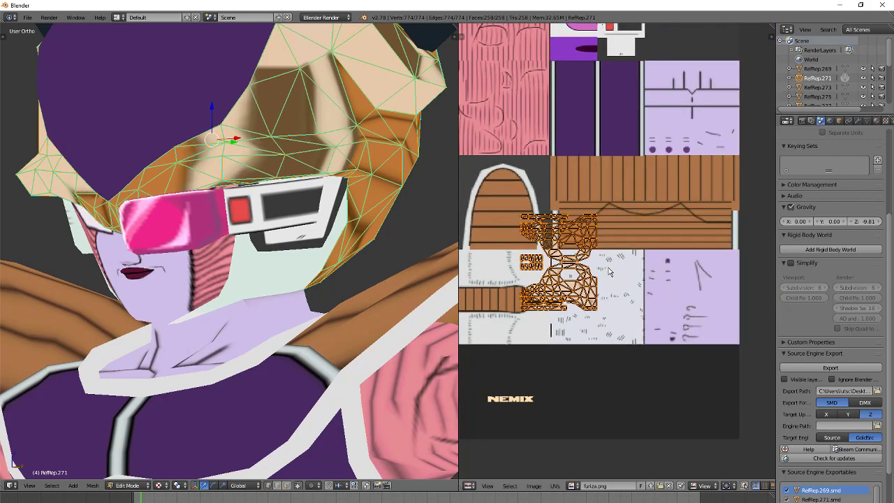
Step: Fit the head shell's UVs onto the speckled white tile, scaling them to about 0.99 along Y
key("s")
key("x")
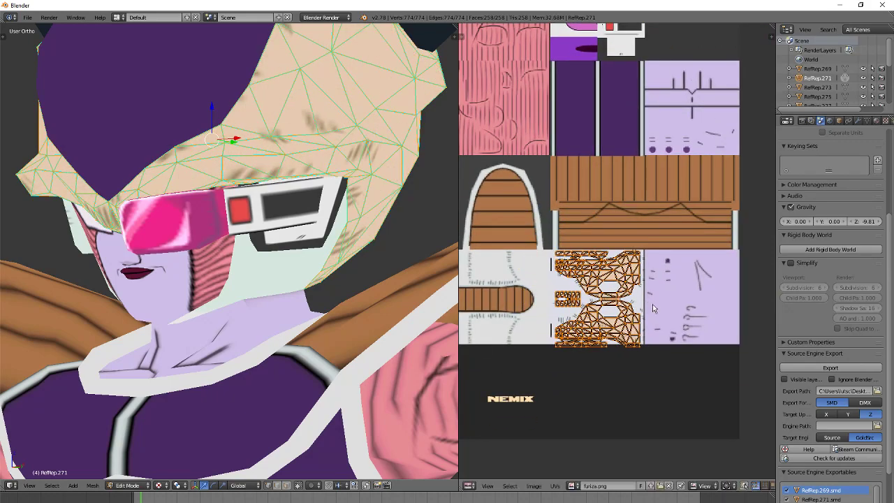
key("y")
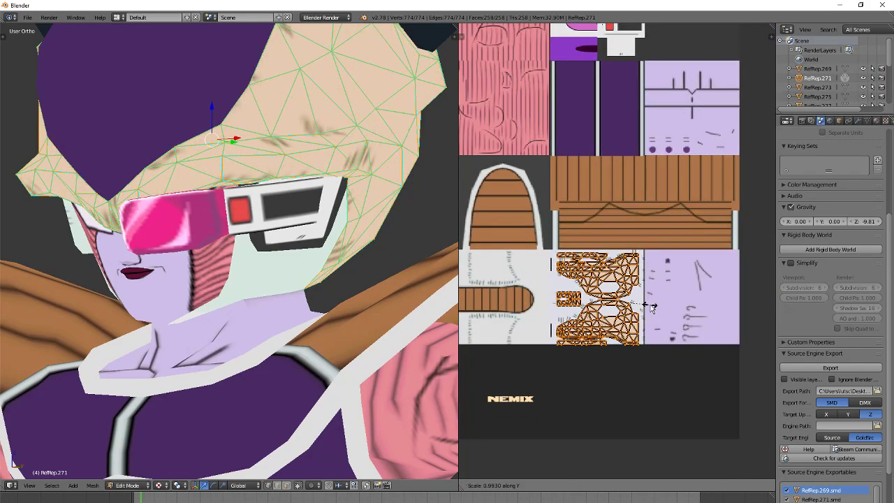
left_click(649, 307)
Step: Widen the head shell's UVs along X by about 1.07 and nudge them into alignment with the speckled tile
scroll(648, 308, "up", 3)
key("g")
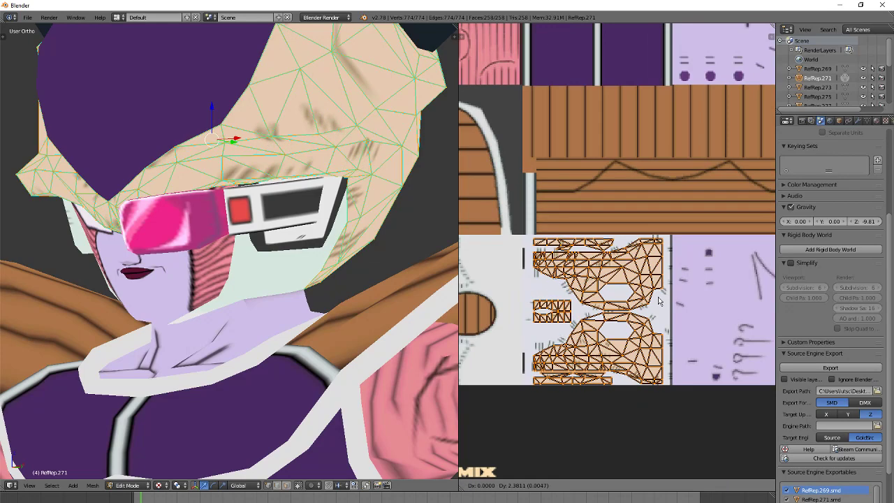
left_click(661, 301)
key("s")
key("x")
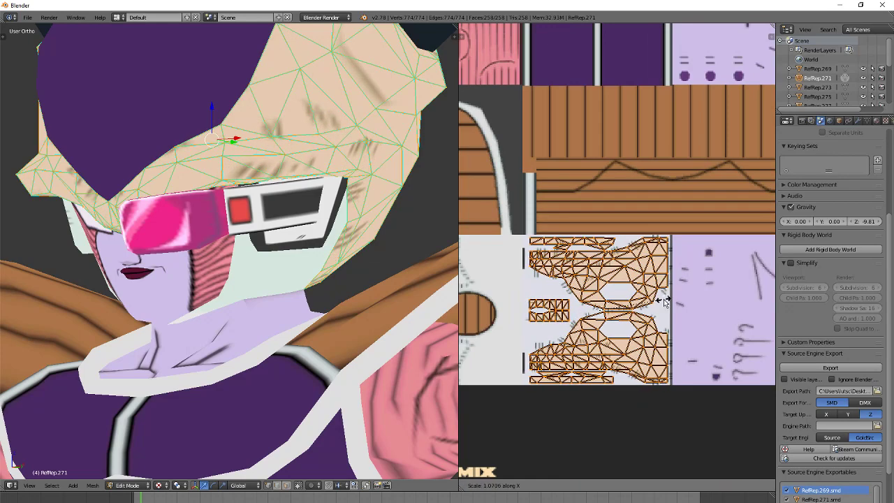
left_click(664, 302)
key("g")
left_click(666, 302)
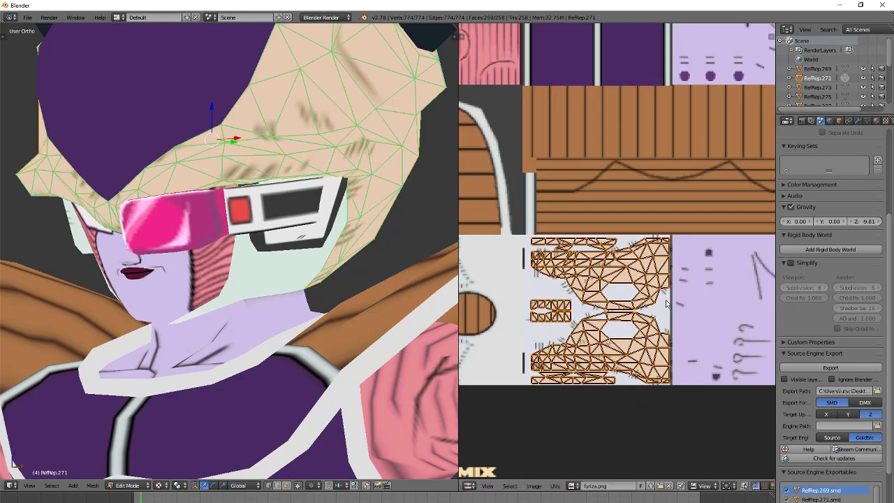
Step: Switch from the head shell to the purple skull cap with horns in Edit Mode and assign furiza.png to it
scroll(177, 302, "down", 3)
left_click(128, 485)
left_click(129, 472)
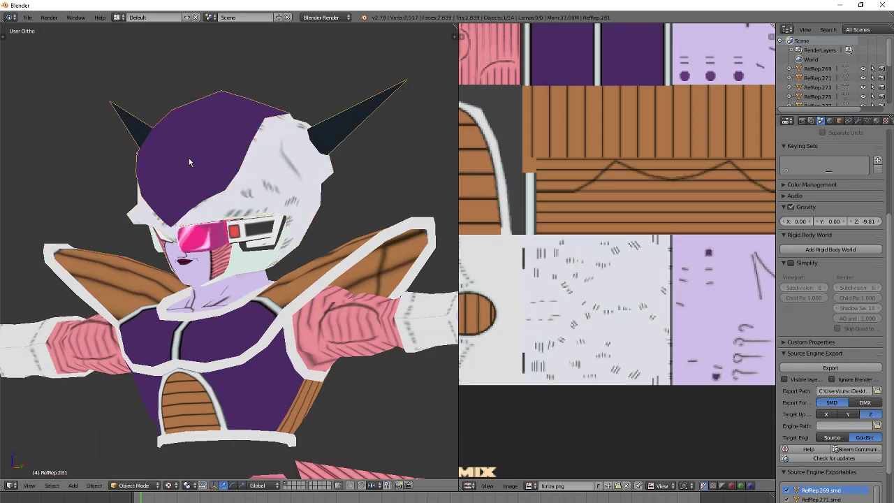
left_click(135, 485)
left_click(129, 459)
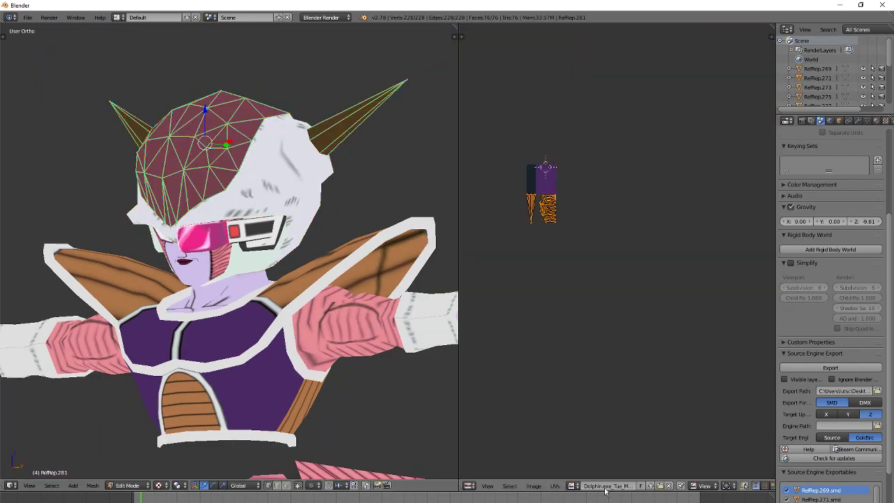
left_click(570, 485)
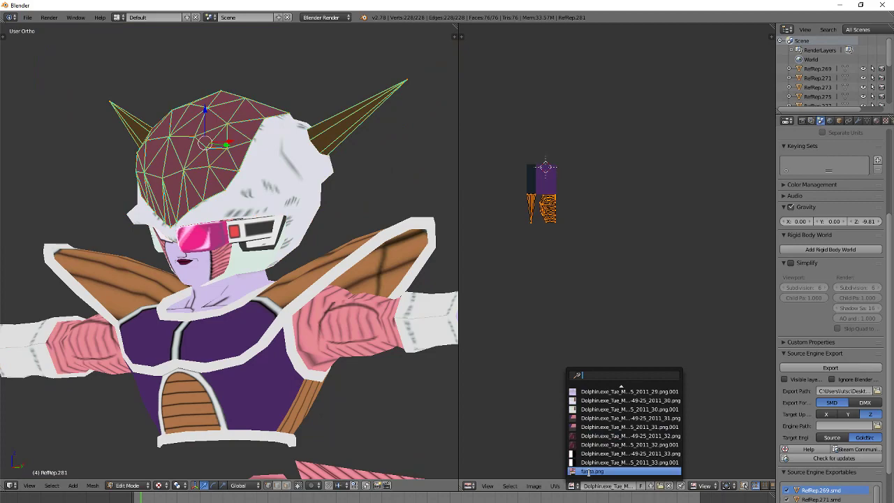
left_click(591, 471)
Step: Mirror the skull cap and horn UVs along Y
key("ctrl+m")
key("y")
left_click(629, 415)
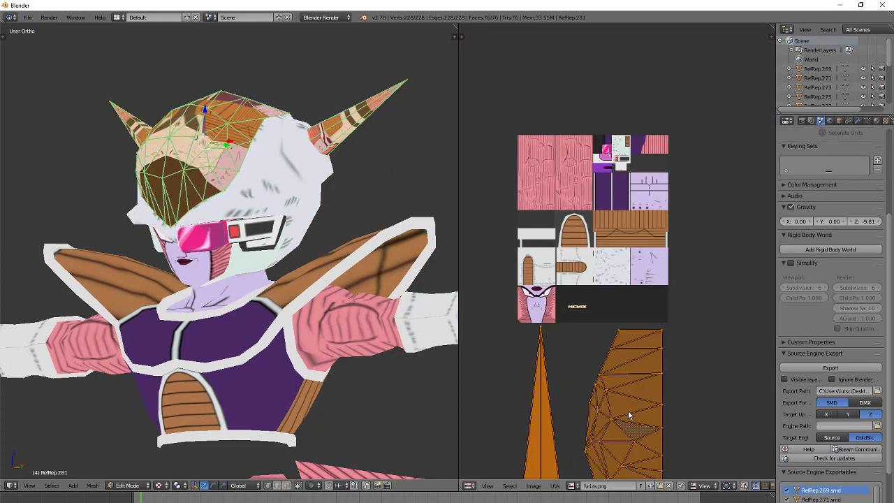
Step: Shrink the skull cap and horn UVs and place them over the dark navy and purple swatches on furiza.png
key("g")
left_click(624, 138)
key("s")
left_click(610, 157)
scroll(610, 155, "up", 4)
middle_click_drag(614, 138, 619, 343)
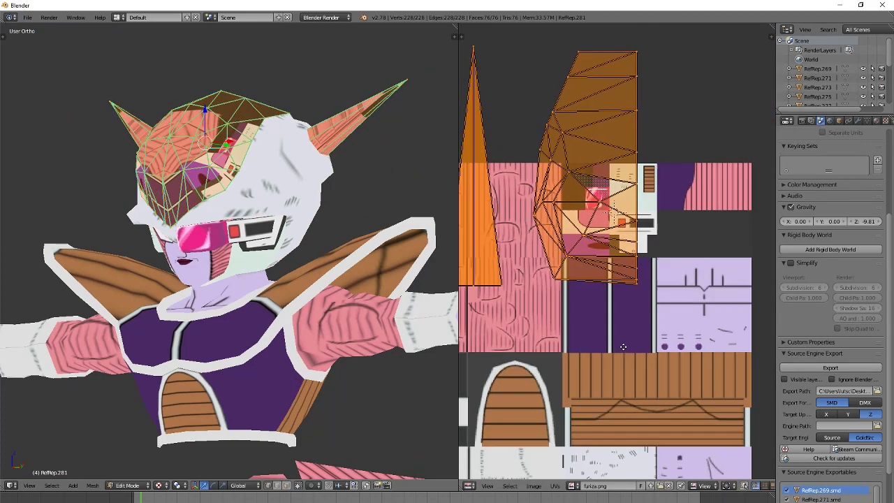
key("s")
left_click(567, 165)
key("g")
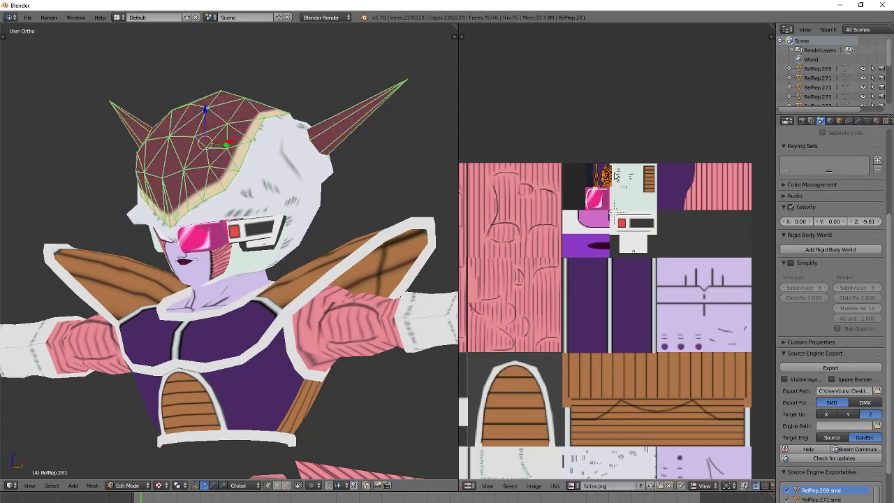
scroll(615, 202, "up", 4)
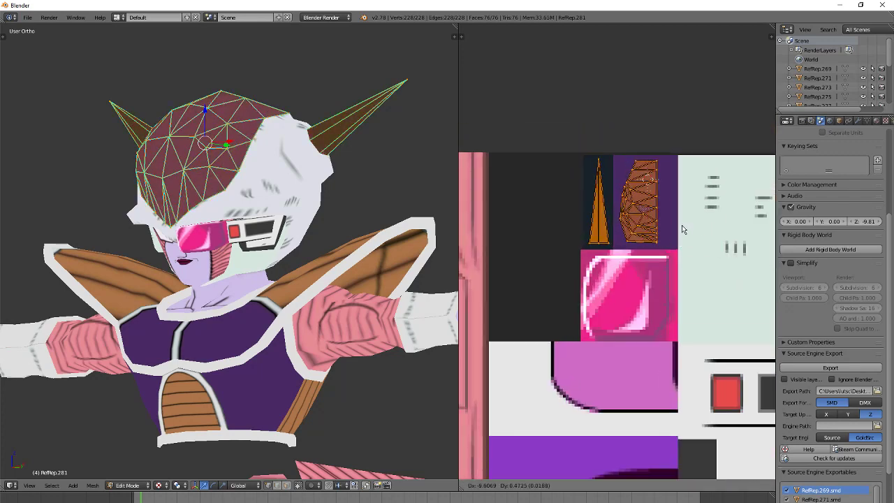
left_click(681, 226)
Step: Return the skull cap and horns to Object Mode and view the whole model from the front
middle_click_drag(355, 279, 404, 280)
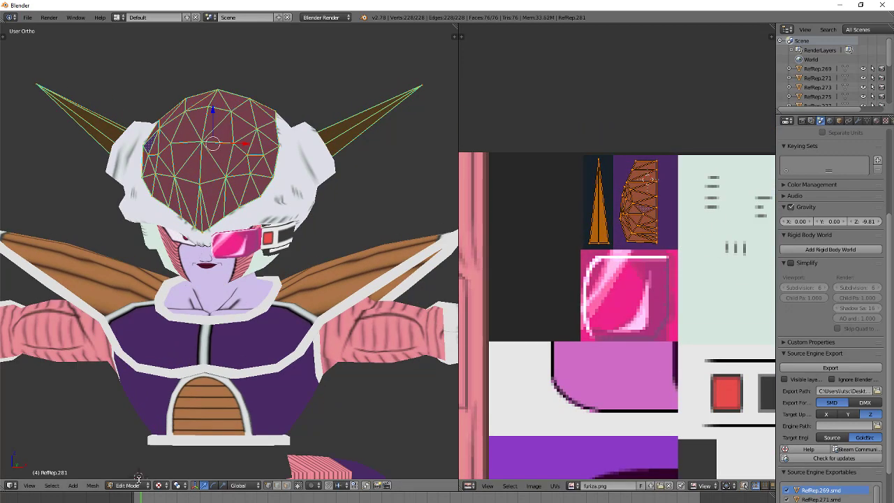
left_click(130, 485)
left_click(142, 475)
scroll(195, 411, "down", 4)
middle_click_drag(195, 411, 222, 375)
scroll(222, 377, "down", 5)
middle_click_drag(280, 334, 310, 367)
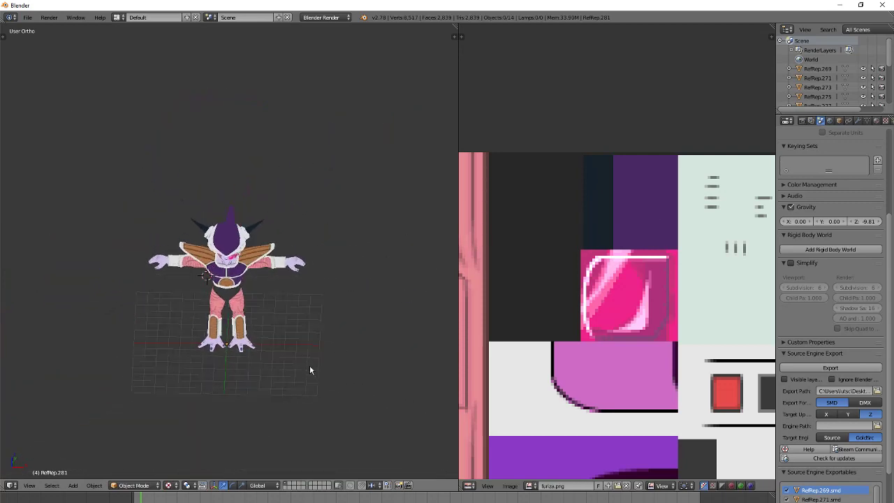
scroll(258, 278, "up", 1)
Step: Open the brown shoulder armour in Edit Mode and assign furiza.png to it
left_click(134, 485)
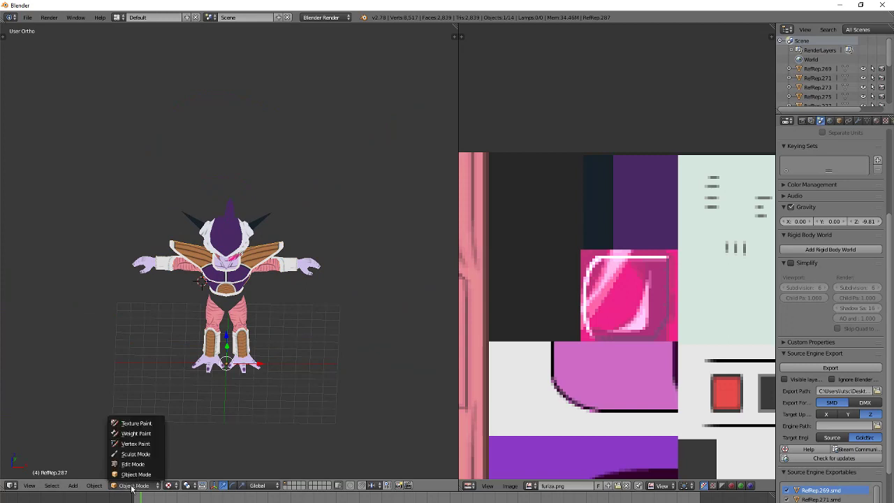
left_click(136, 470)
scroll(616, 394, "down", 5)
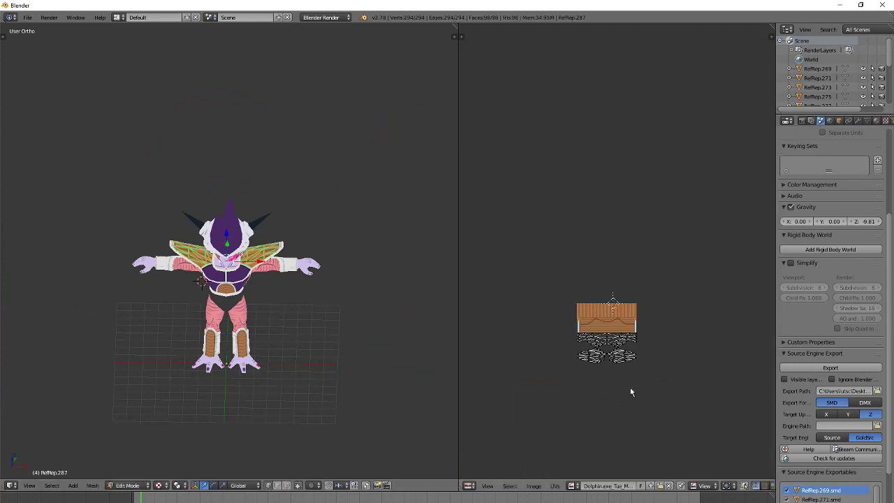
left_click(571, 489)
left_click(593, 462)
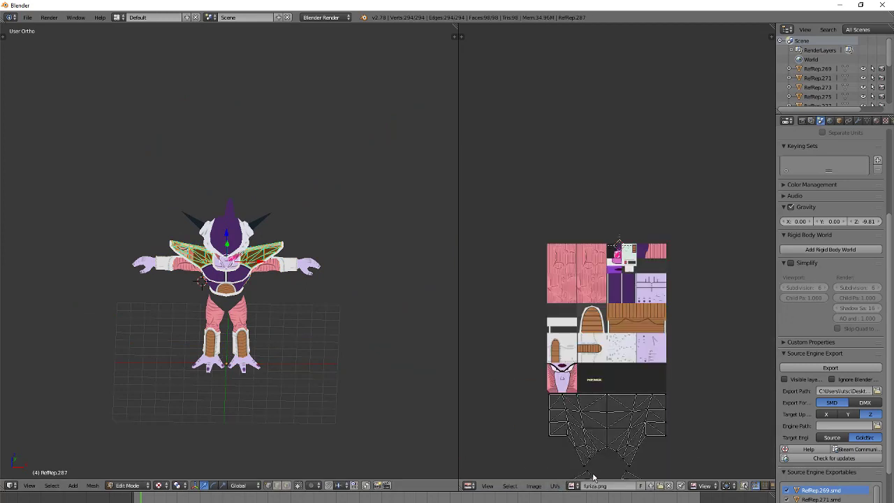
Step: Mirror the shoulder armour UVs along Y, shrink them and move them over the brown plank tile
key("s")
key("y")
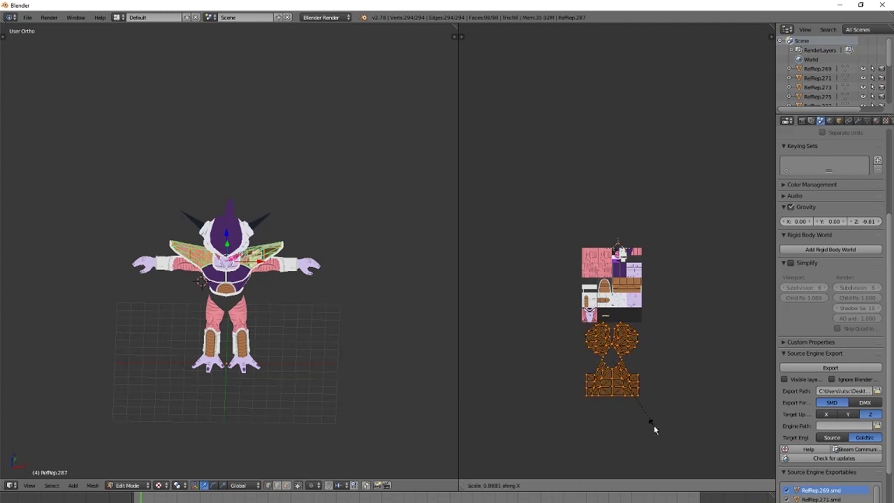
left_click(620, 378)
scroll(641, 389, "up", 1)
key("g")
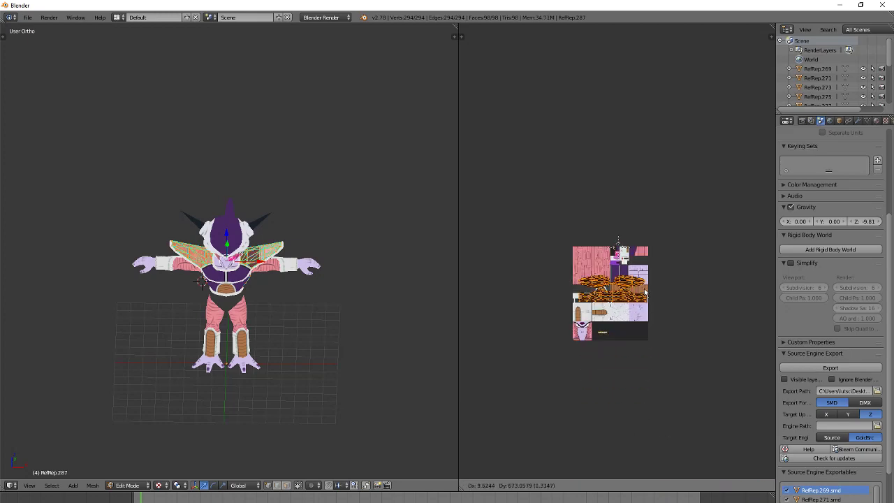
left_click(647, 293)
Step: Align the shoulder armour UVs with the brown plank tile, widening them along X by about 1.06
scroll(662, 332, "up", 4)
scroll(668, 345, "up", 2)
key("g")
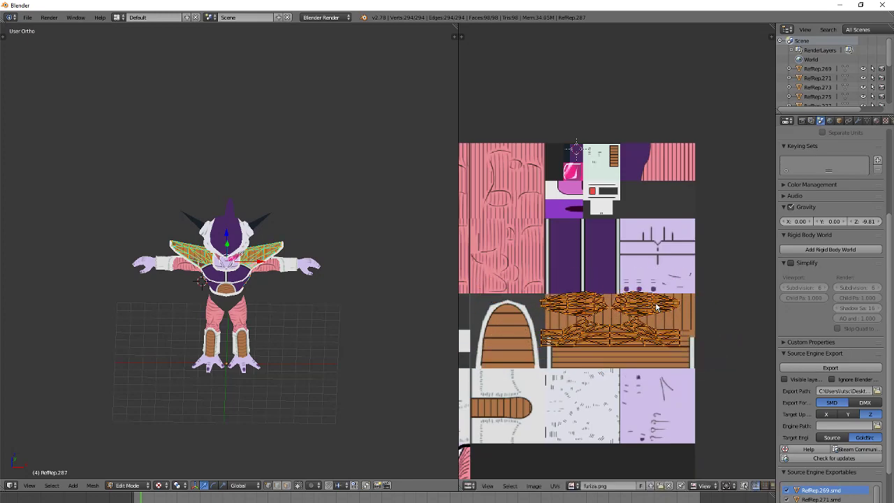
left_click(667, 322)
scroll(698, 335, "up", 3)
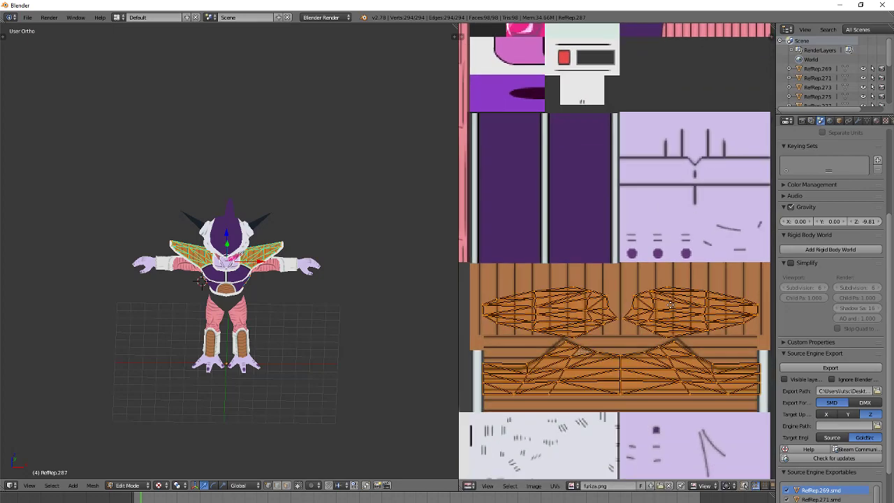
key("s")
key("x")
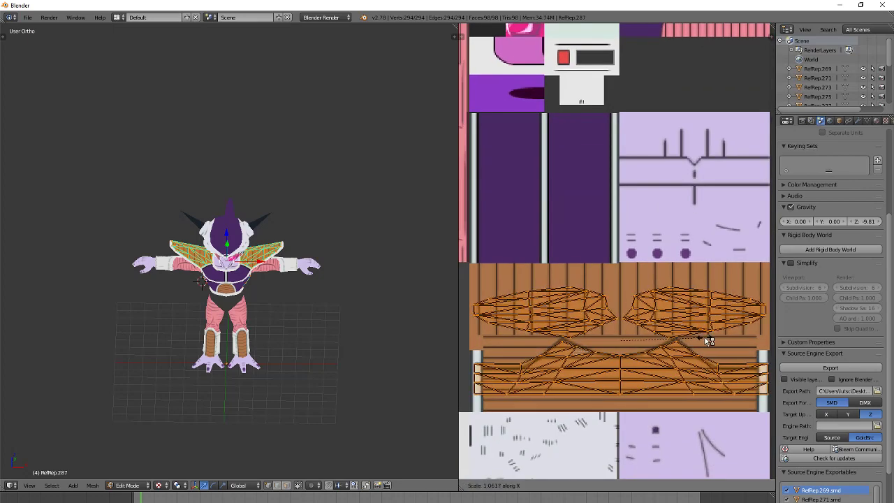
left_click(706, 341)
key("g")
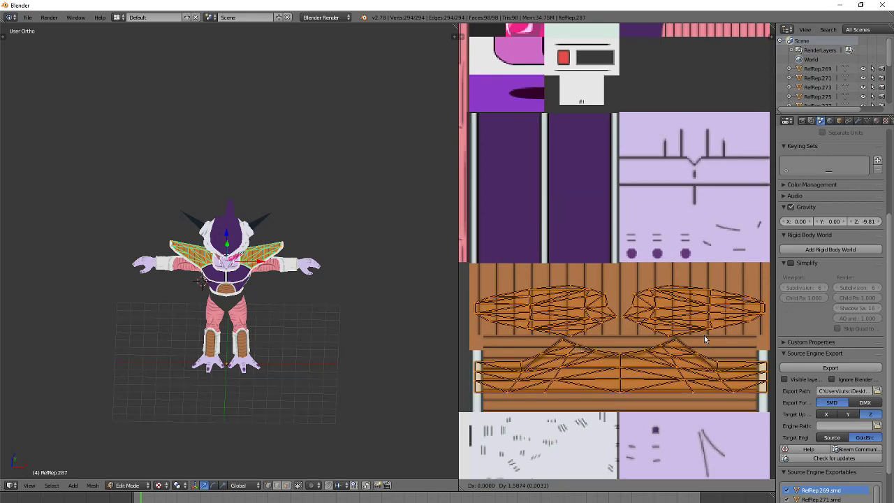
left_click(704, 336)
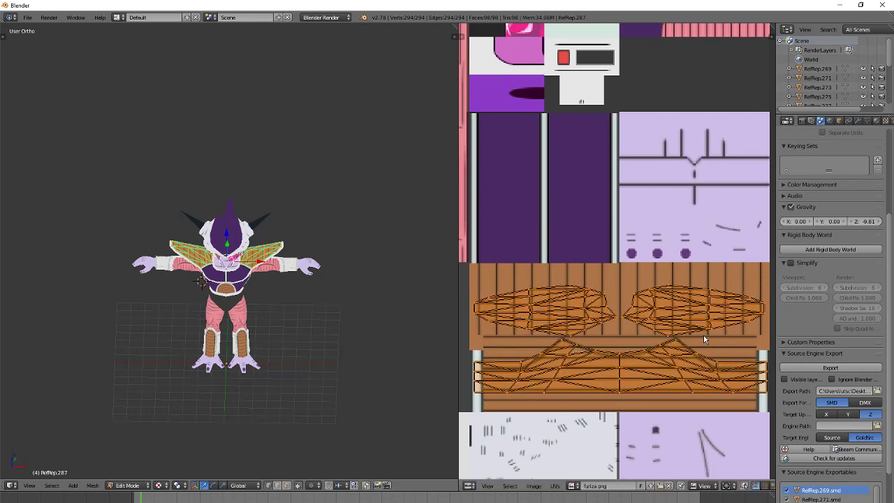
Step: Return the shoulder armour to Object Mode, deselect everything and frame the full character for a check
left_click(131, 486)
left_click(132, 475)
key("a")
middle_click_drag(211, 355, 331, 372)
scroll(334, 349, "up", 5)
scroll(331, 372, "down", 2)
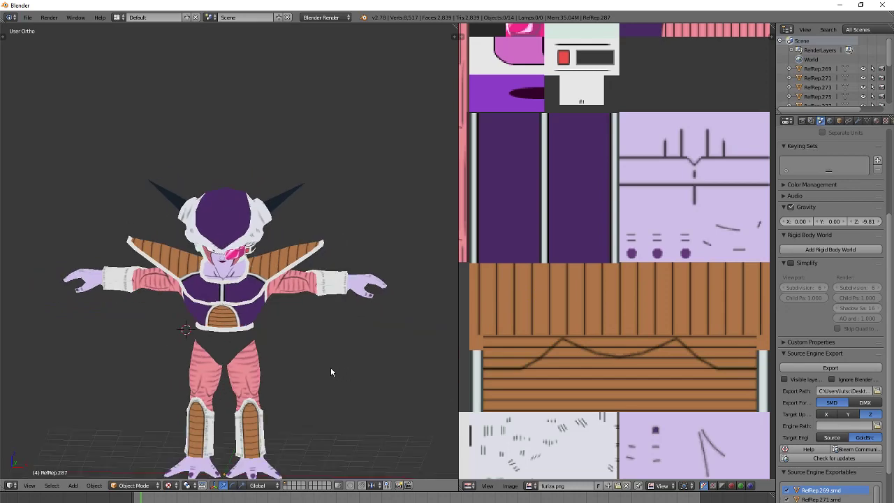
Step: Export the model to the Desktop as the Wavefront file fireza1.obj
left_click(27, 17)
mouse_move(32, 198)
left_click(159, 255)
left_click(26, 192)
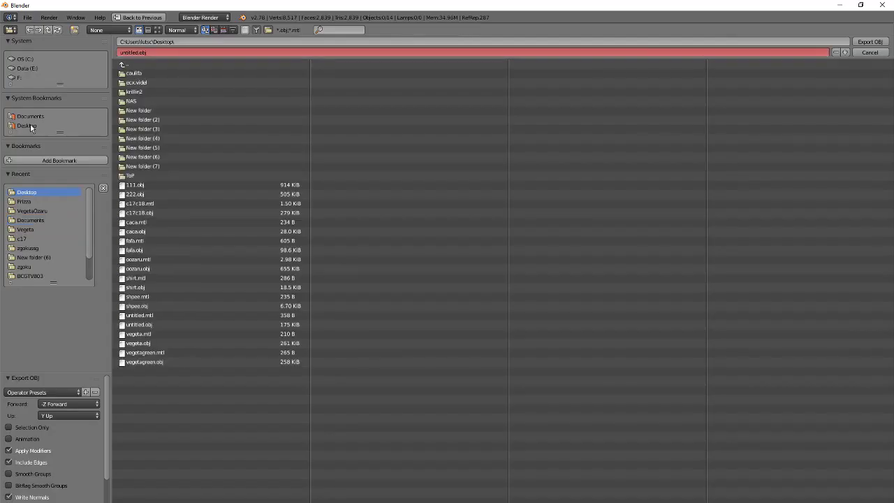
left_click(159, 53)
type("fireza1")
key("Return")
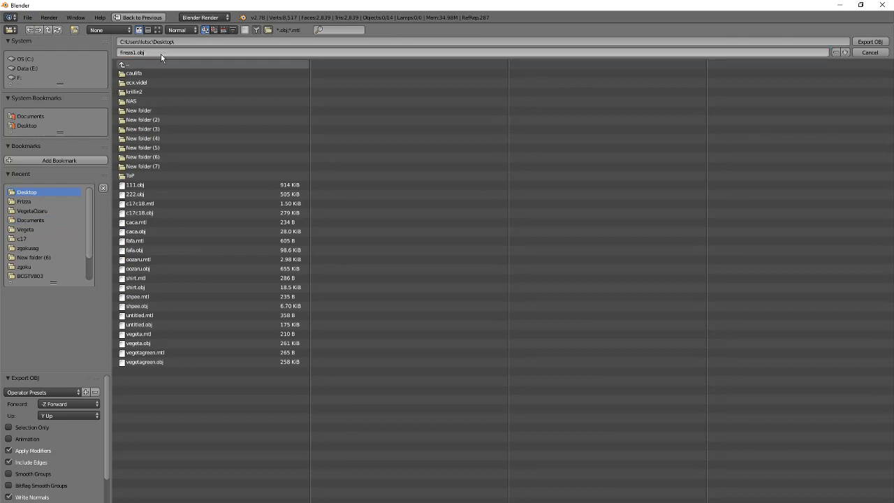
key("Return")
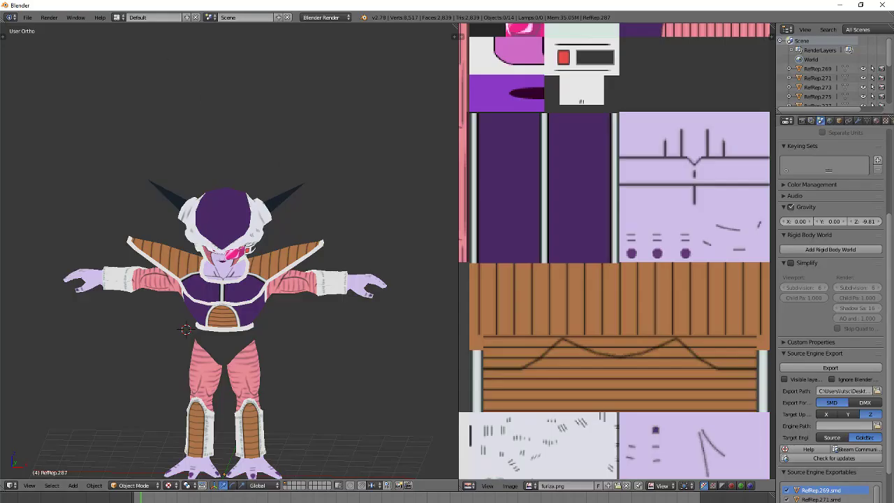
Step: Switch to Discord and upload fireza1.obj, fireza1.mtl and furiza.png from the Desktop to the open direct chat
key("alt+Tab")
key("alt+Tab")
key("alt+Tab")
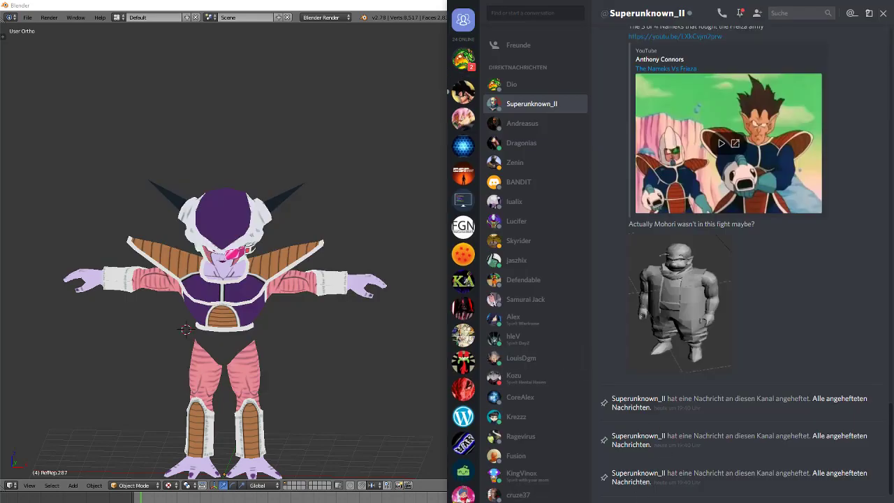
key("ctrl+shift+u")
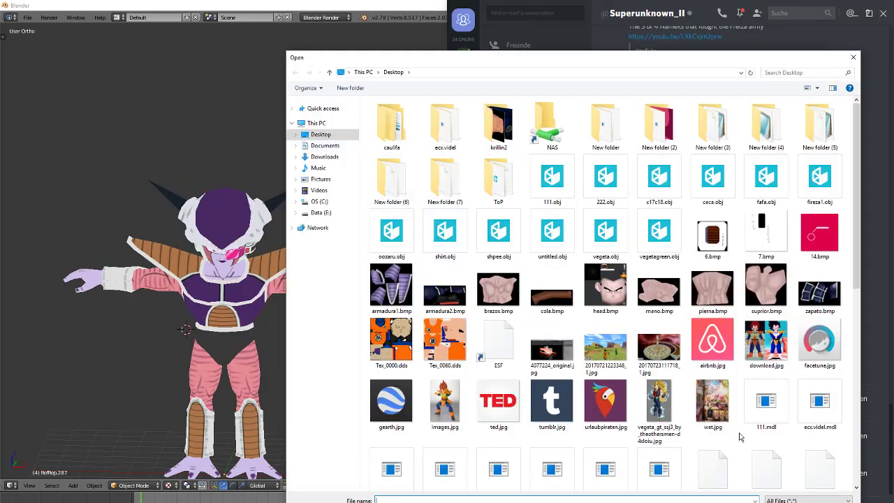
left_click(820, 178)
scroll(503, 396, "down", 3)
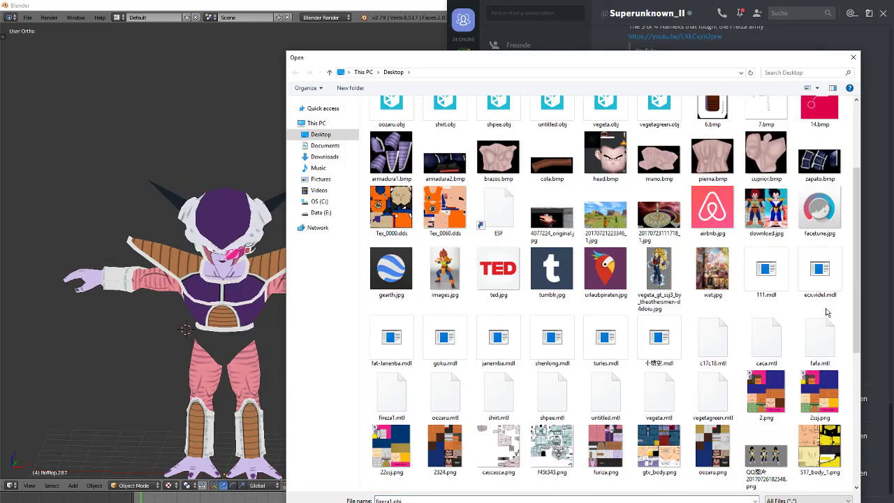
left_click(397, 396, "ctrl")
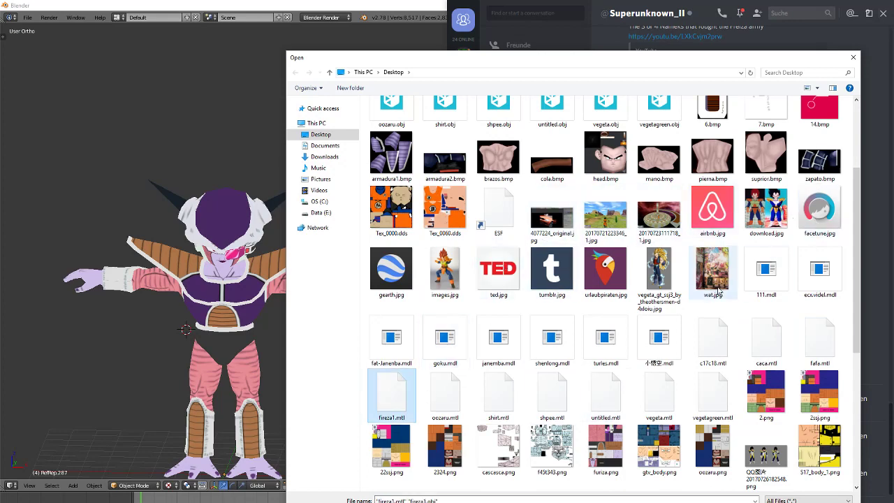
scroll(723, 300, "down", 3)
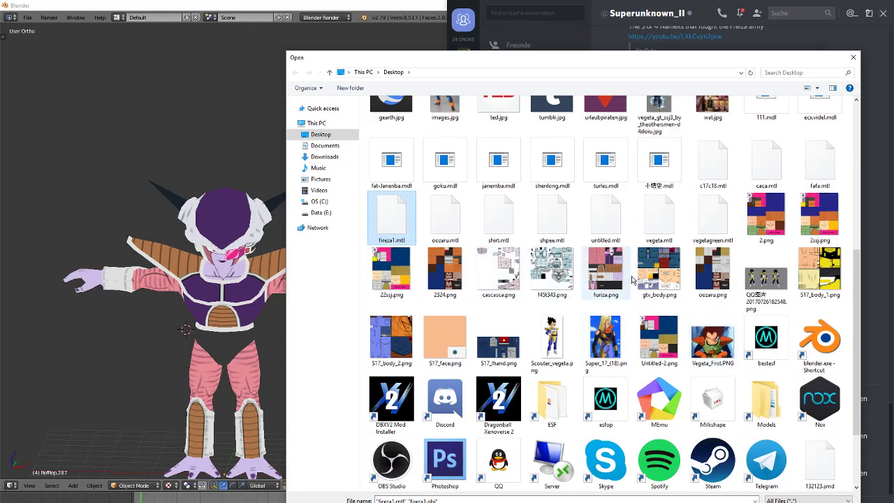
key("Return")
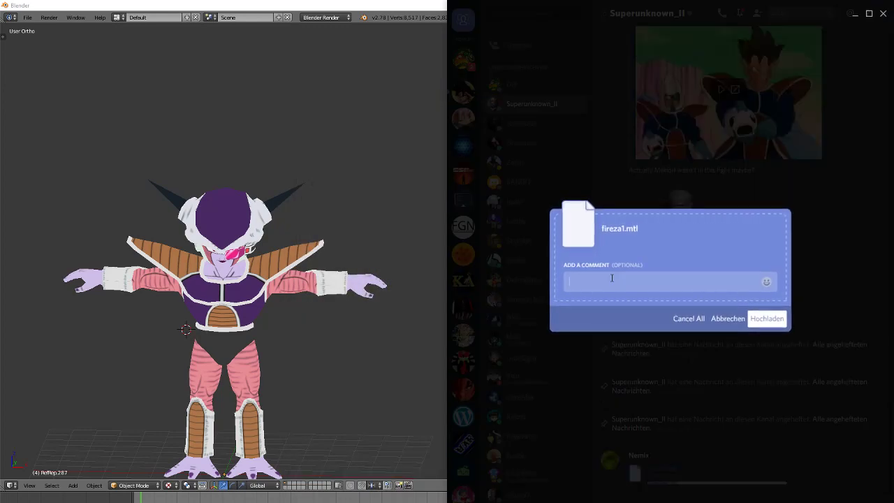
key("Return")
Step: Read back through the earlier chat messages and send the reply "i dont know"
scroll(695, 273, "up", 5)
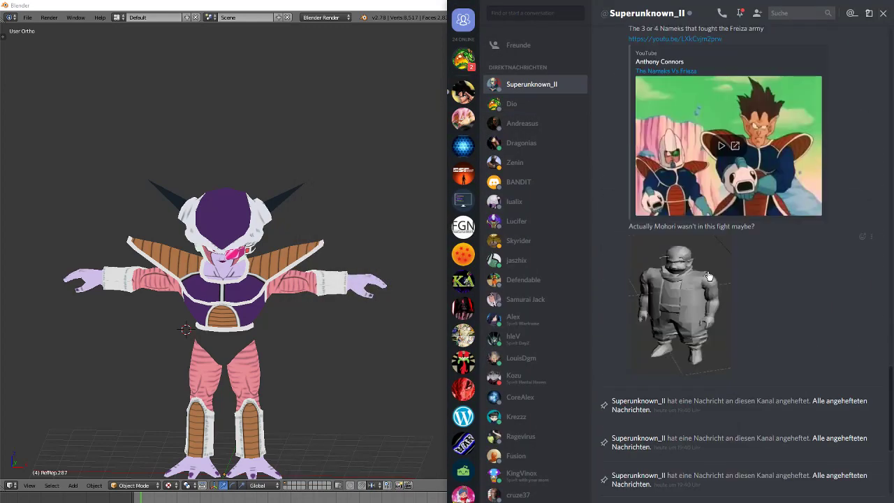
scroll(698, 277, "up", 3)
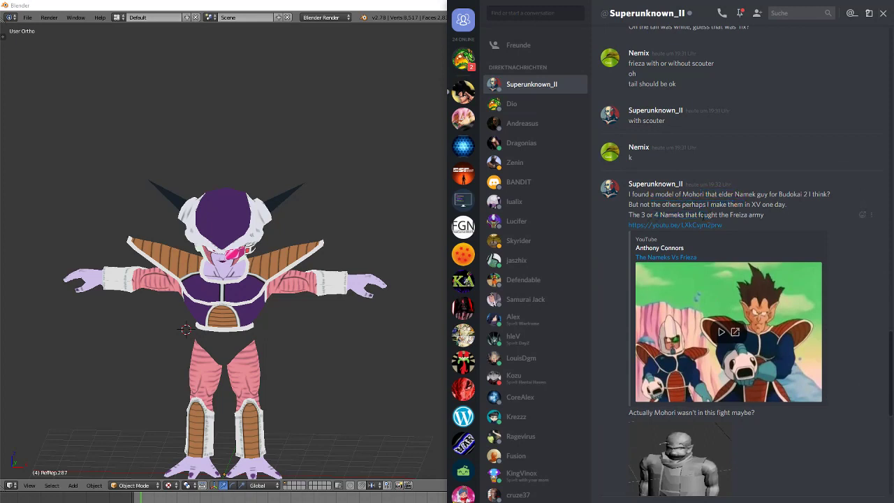
scroll(732, 213, "down", 2)
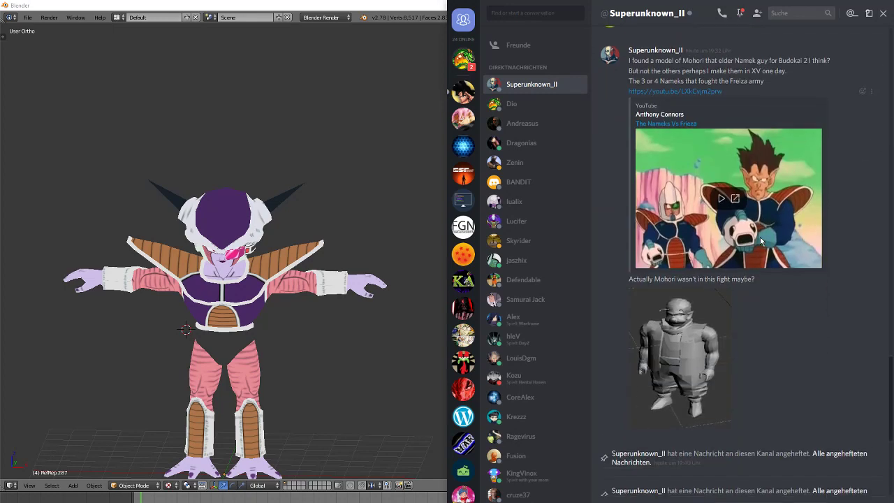
scroll(694, 308, "down", 4)
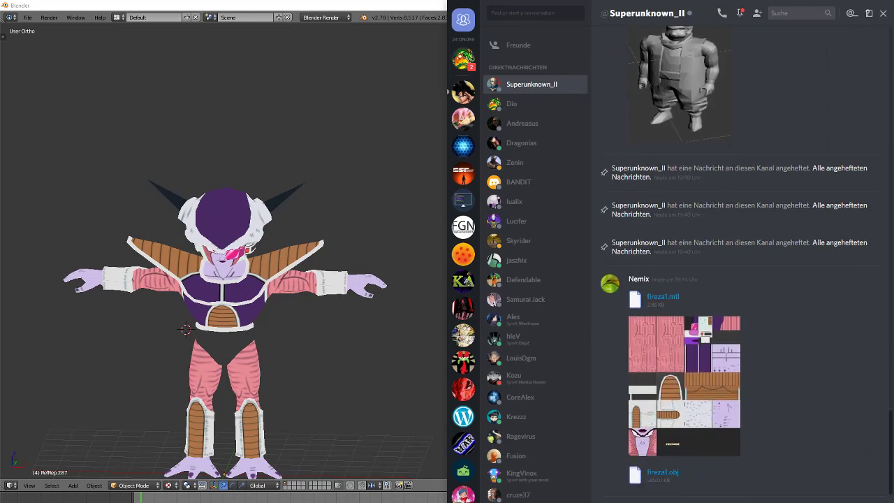
key("Return")
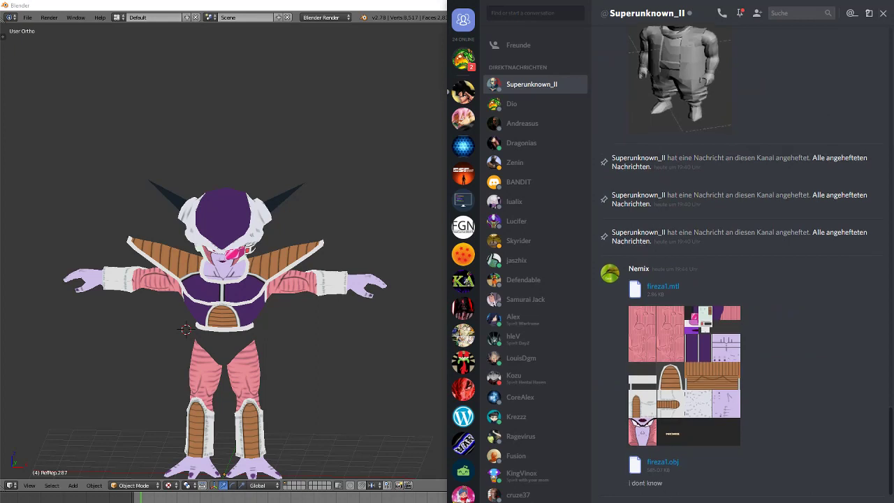